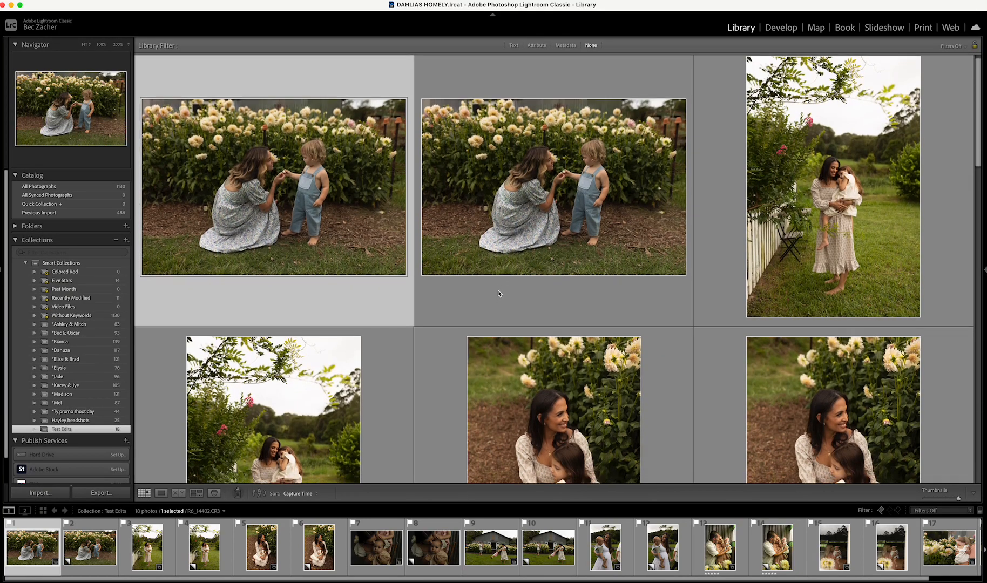
Step: Look through the photos in the Test Edits collection
{"action": "scroll", "coordinate": [499, 290], "scroll_direction": "down", "scroll_amount": 3}
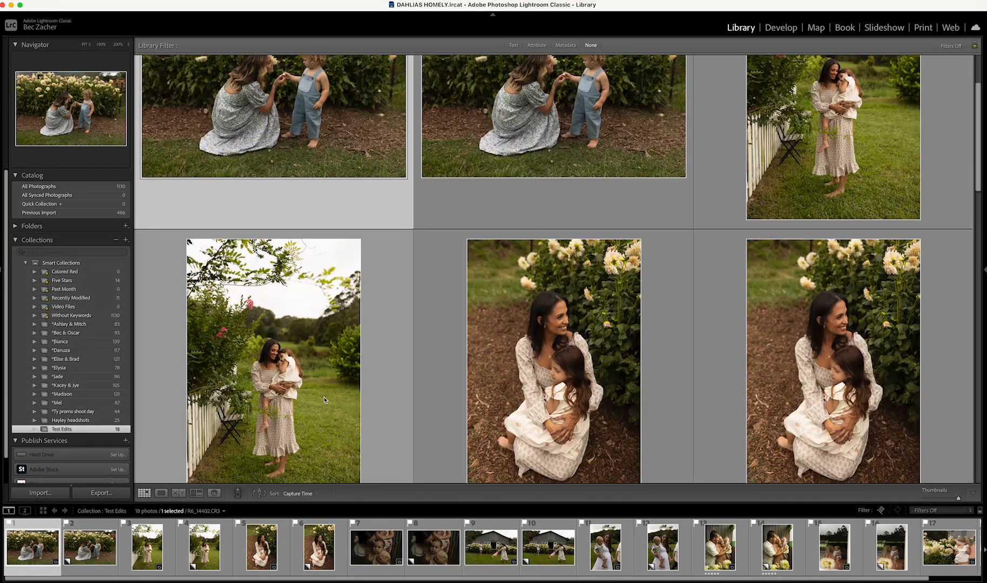
{"action": "scroll", "coordinate": [325, 400], "scroll_direction": "down", "scroll_amount": 3}
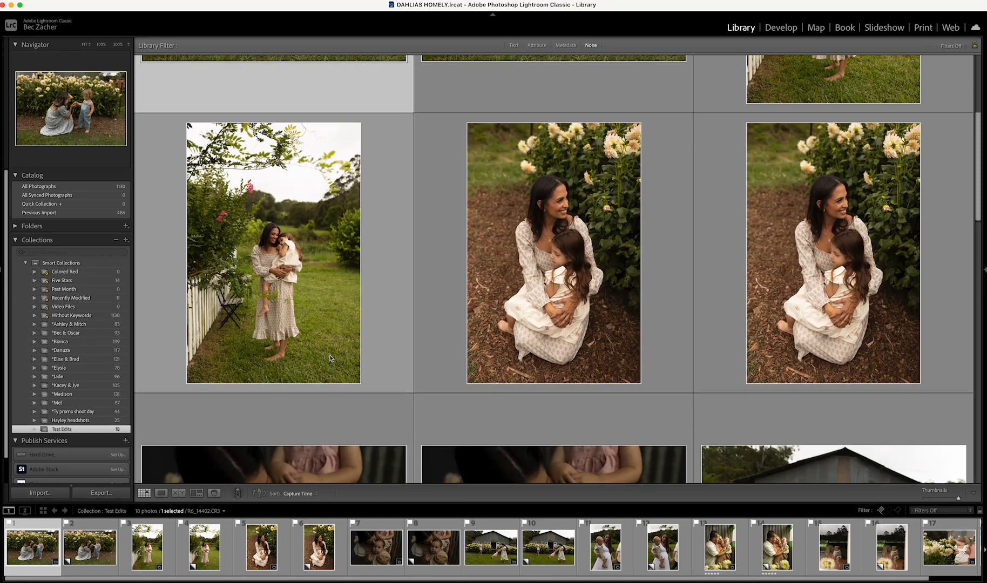
{"action": "scroll", "coordinate": [328, 372], "scroll_direction": "down", "scroll_amount": 10}
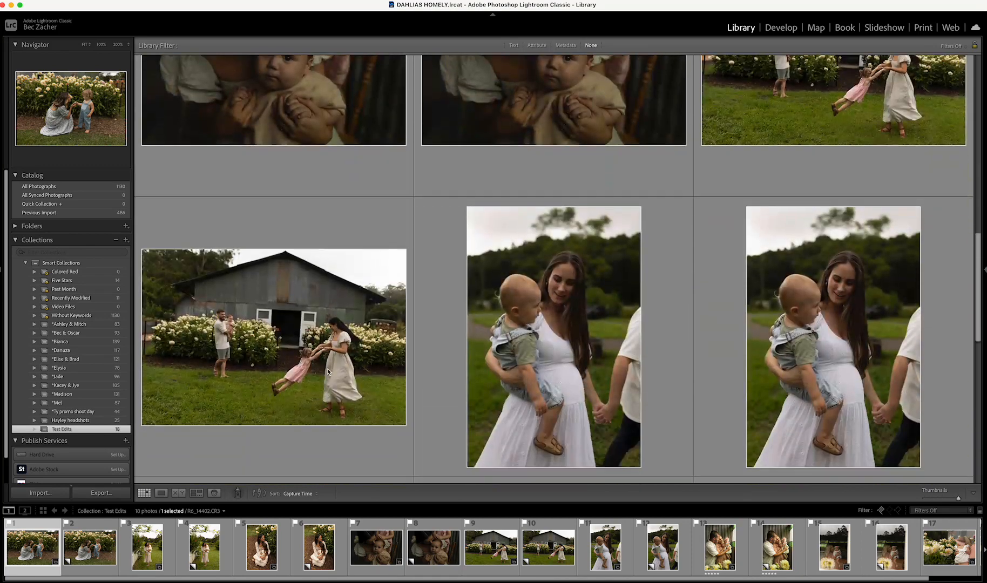
{"action": "scroll", "coordinate": [791, 297], "scroll_direction": "up", "scroll_amount": 5}
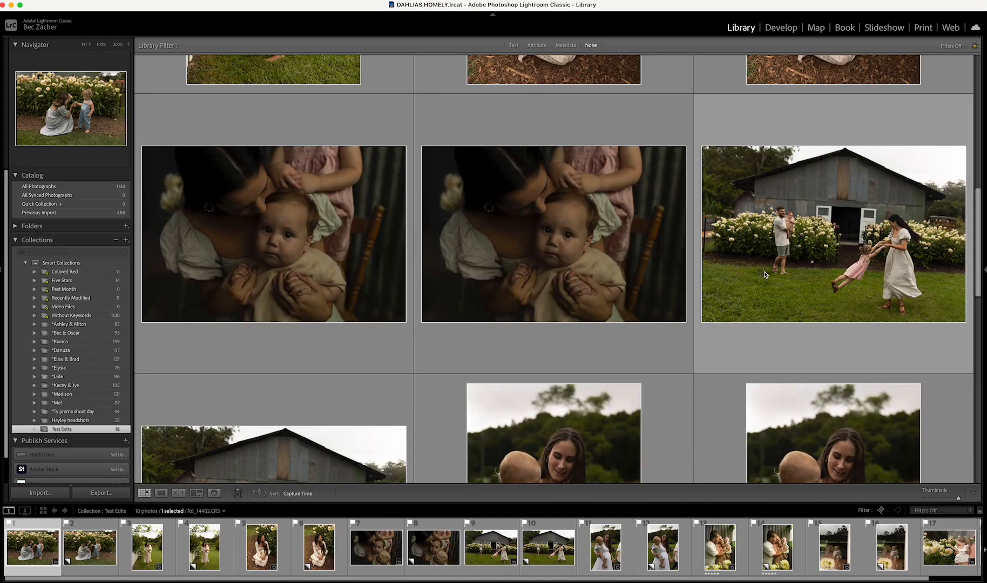
{"action": "scroll", "coordinate": [859, 311], "scroll_direction": "down", "scroll_amount": 10}
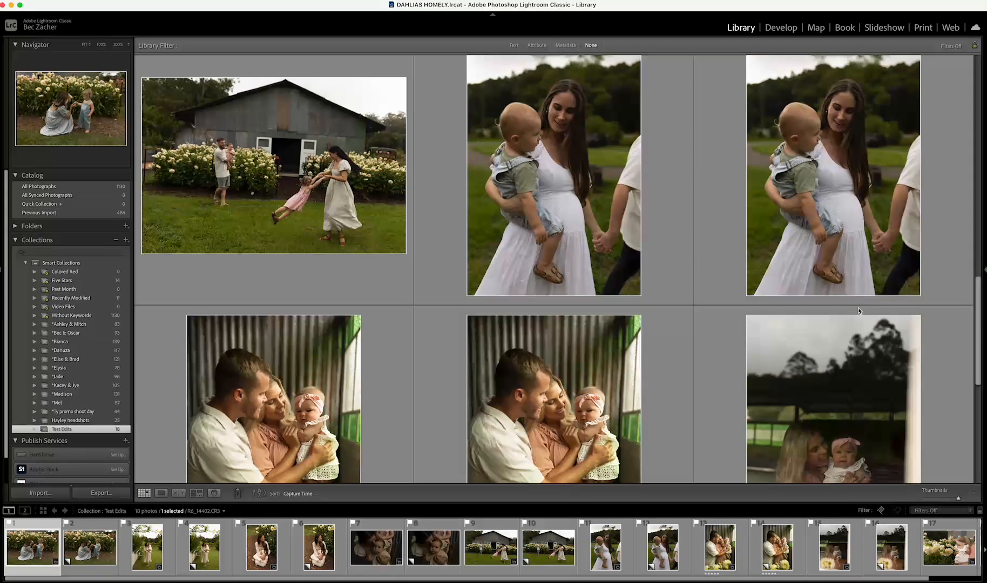
{"action": "scroll", "coordinate": [859, 311], "scroll_direction": "up", "scroll_amount": 20}
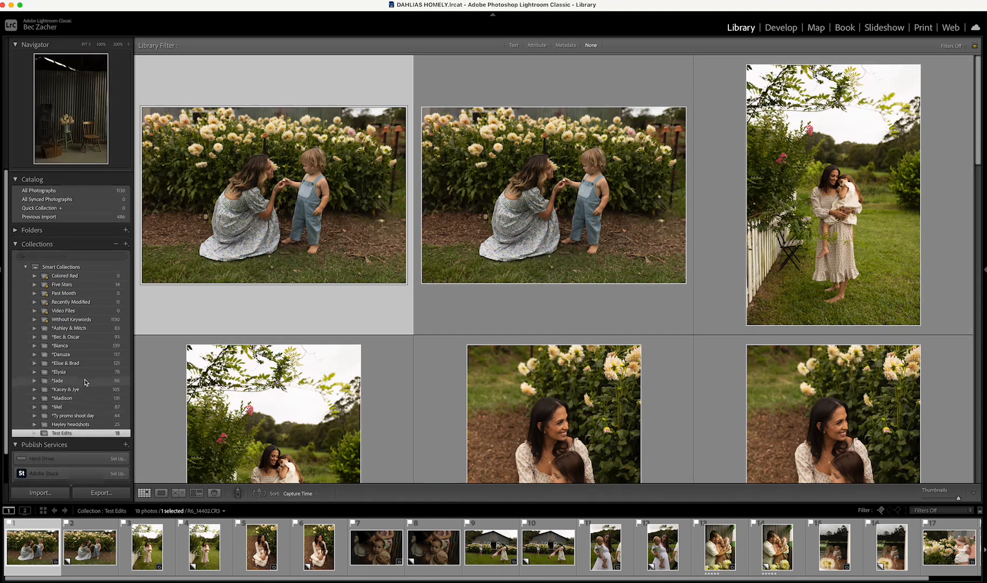
Step: Open the first mother-and-toddler photo for developing and apply the SK 1 MARLOW full preset
{"action": "key", "text": "e"}
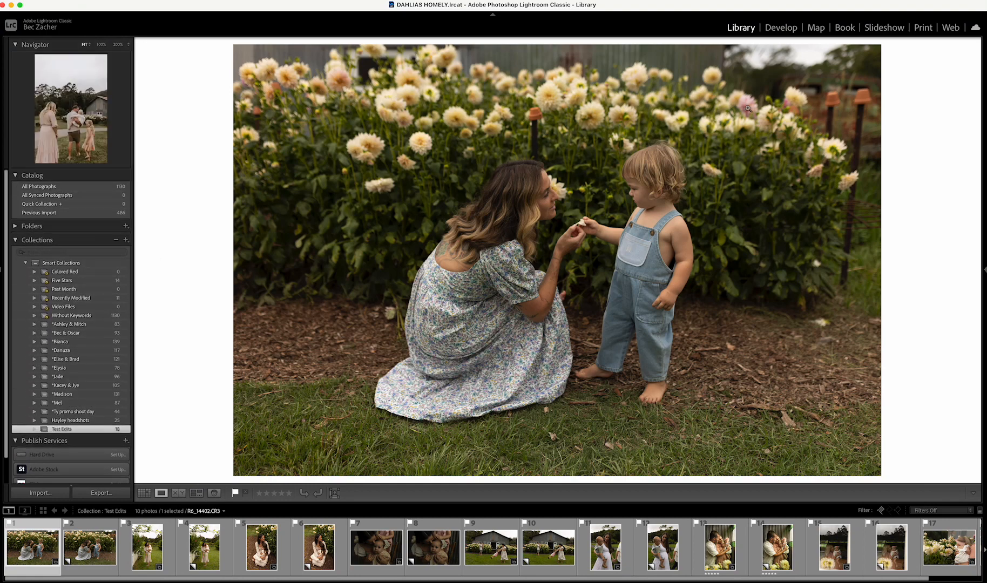
{"action": "left_click", "coordinate": [782, 29]}
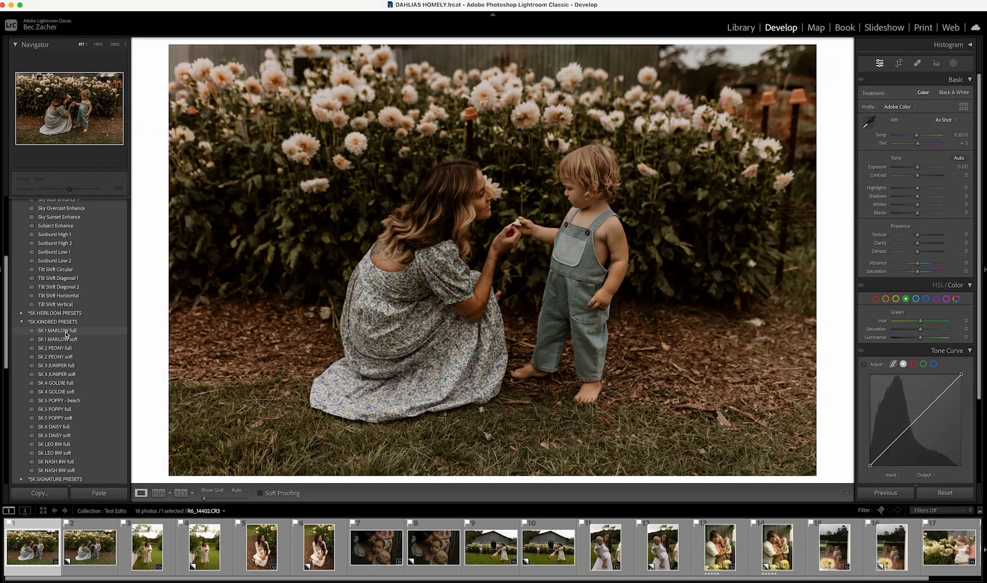
{"action": "left_click", "coordinate": [66, 331]}
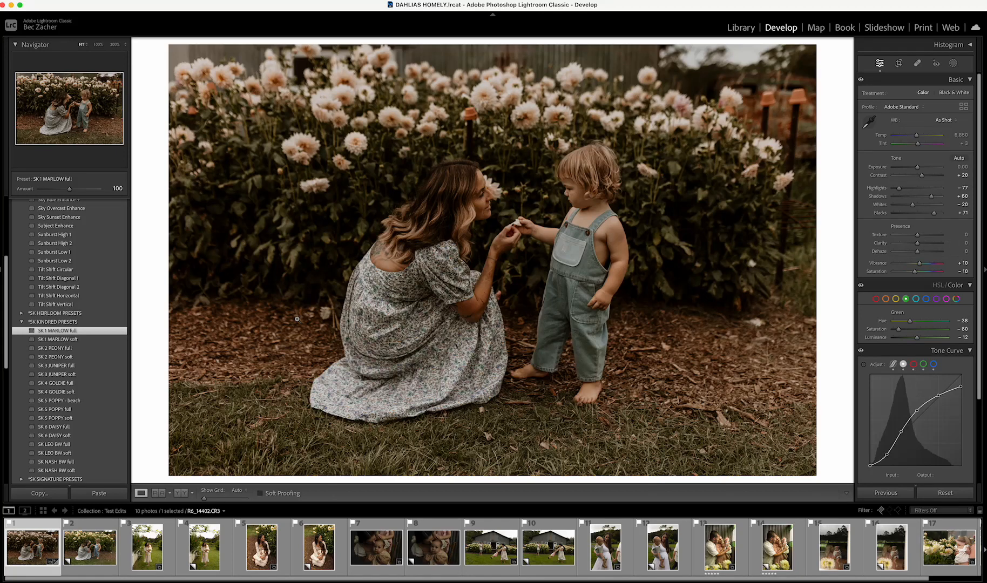
Step: Try the SK 1 MARLOW soft preset for comparison and switch back to SK 1 MARLOW full
{"action": "left_click", "coordinate": [66, 339]}
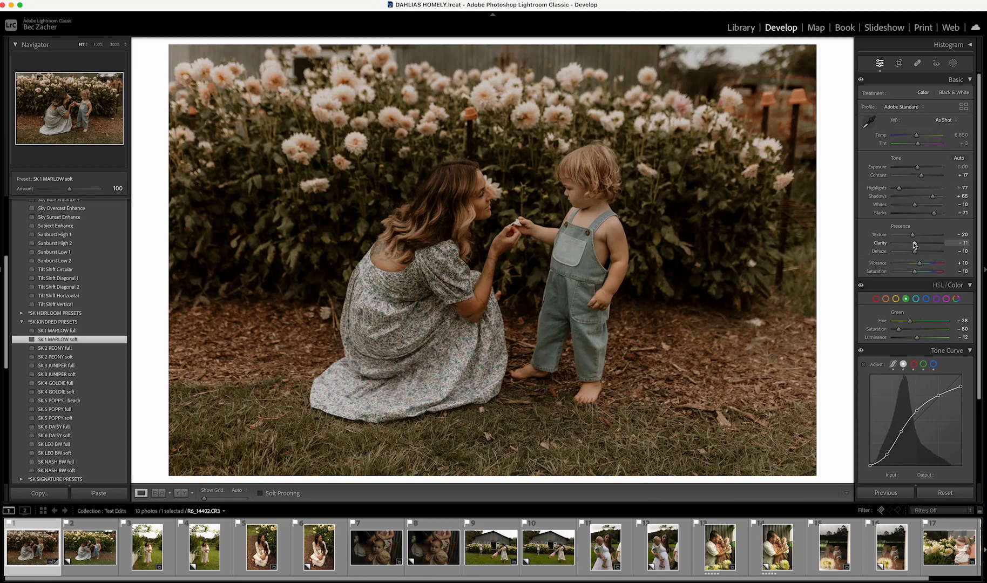
{"action": "scroll", "coordinate": [918, 270], "scroll_direction": "down", "scroll_amount": 5}
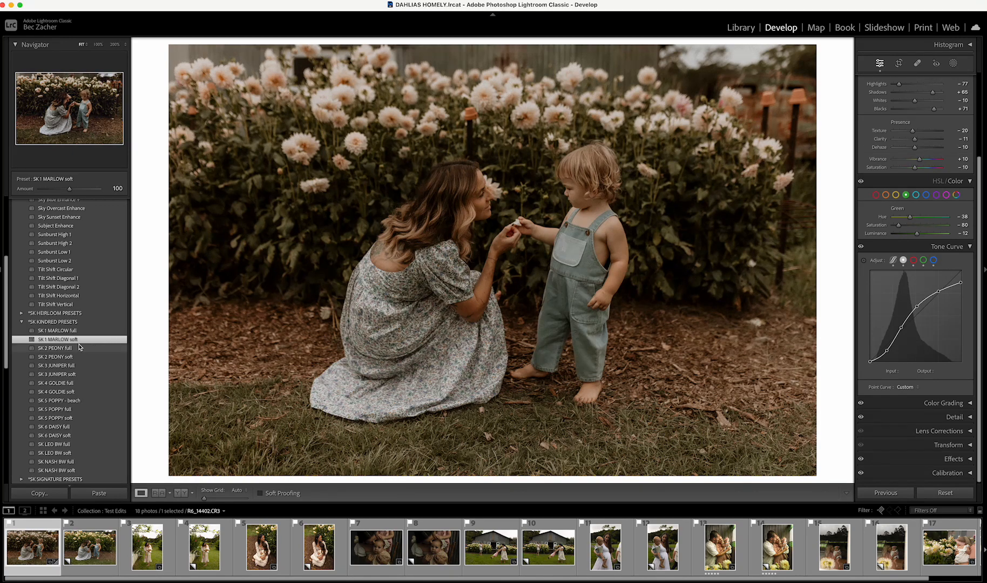
{"action": "left_click", "coordinate": [67, 332]}
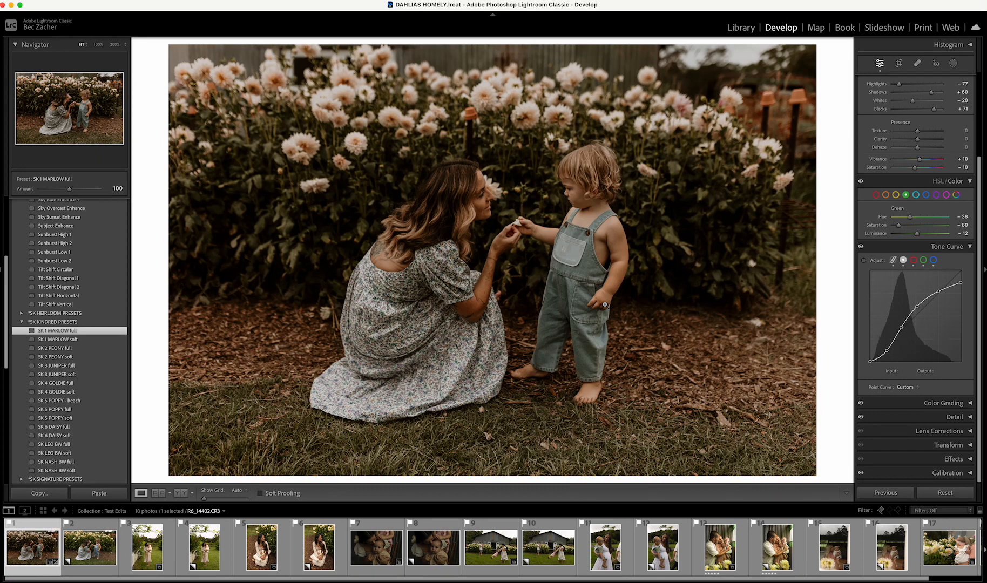
Step: Raise the photo's exposure to +0.45 and cool its white balance temperature to 6,357
{"action": "scroll", "coordinate": [929, 227], "scroll_direction": "up", "scroll_amount": 4}
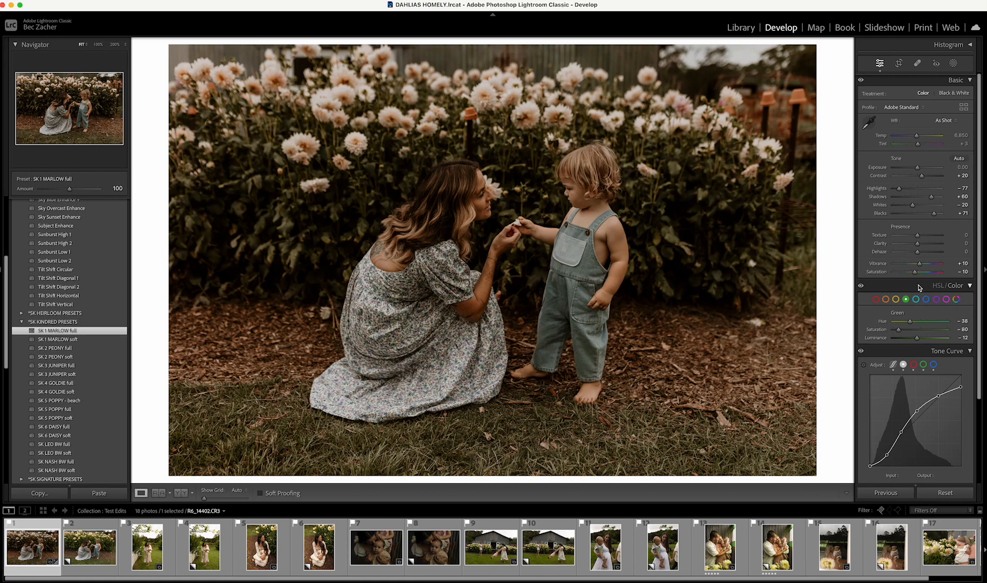
{"action": "scroll", "coordinate": [916, 184], "scroll_direction": "up", "scroll_amount": 1}
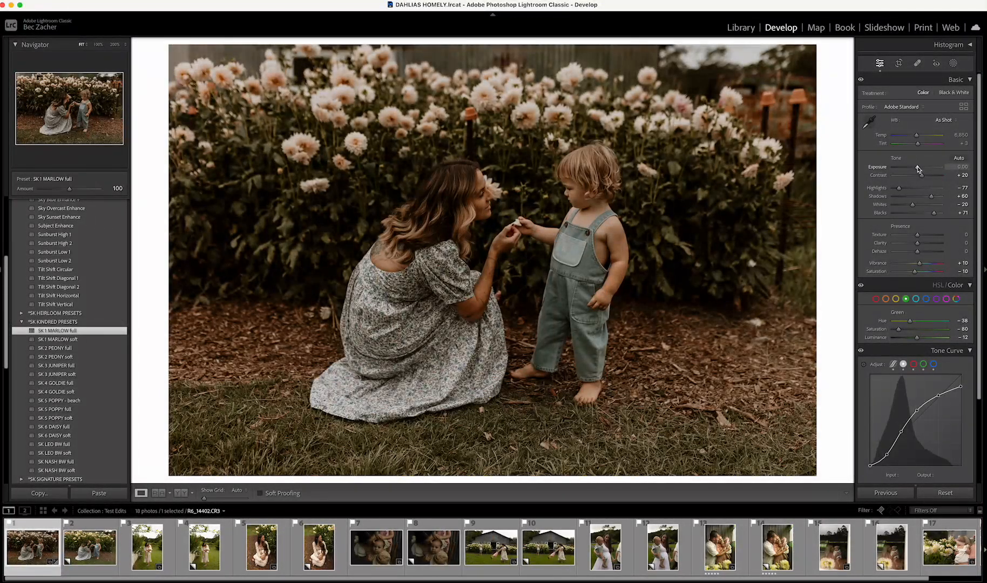
{"action": "left_click_drag", "start_coordinate": [917, 169], "coordinate": [920, 170]}
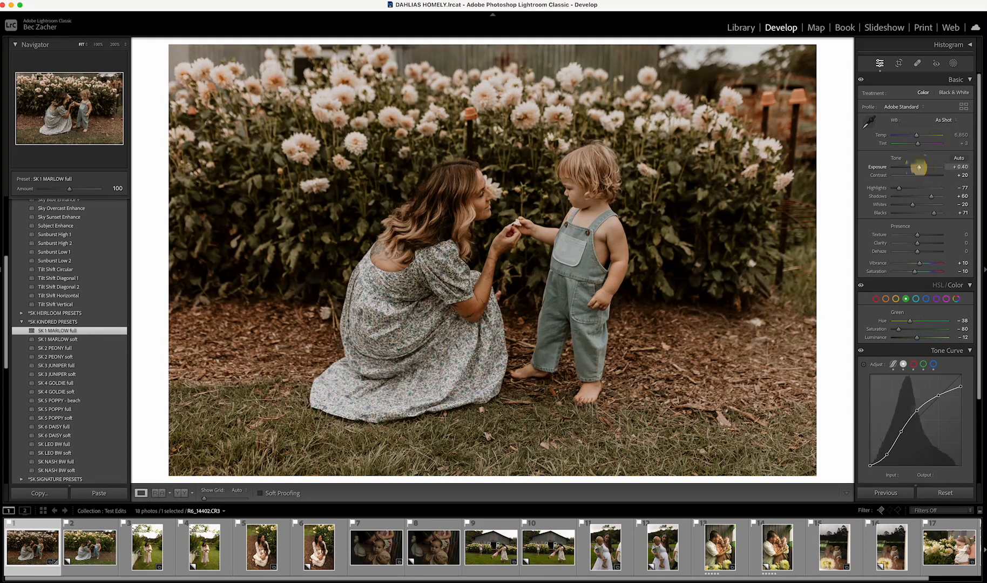
{"action": "left_click_drag", "start_coordinate": [919, 166], "coordinate": [920, 170]}
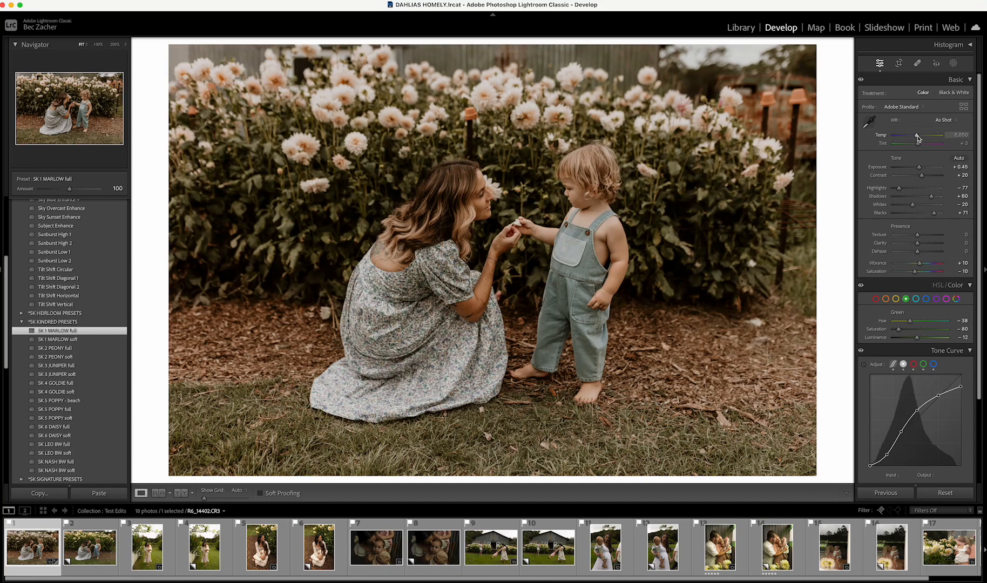
{"action": "left_click_drag", "start_coordinate": [916, 138], "coordinate": [914, 138]}
{"action": "left_click_drag", "start_coordinate": [913, 139], "coordinate": [913, 139]}
Step: Apply the Haze + preset from the creative tools and set Dehaze to -5
{"action": "scroll", "coordinate": [63, 249], "scroll_direction": "up", "scroll_amount": 5}
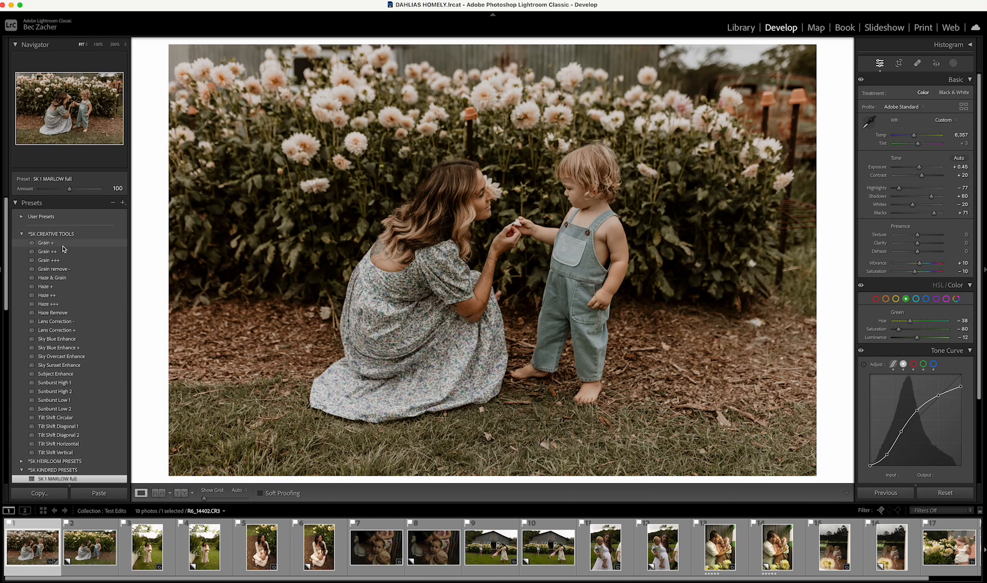
{"action": "left_click", "coordinate": [53, 288]}
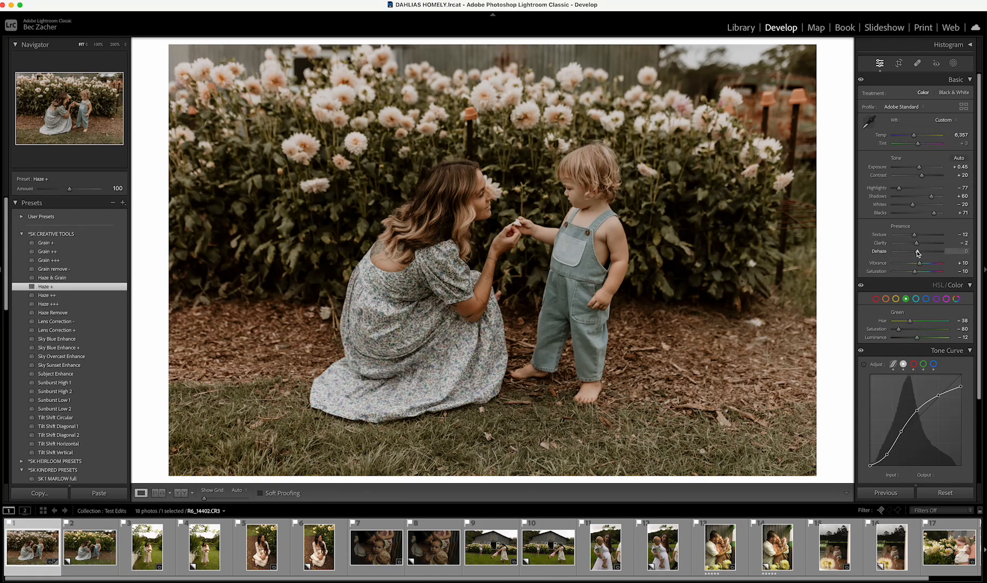
{"action": "left_click_drag", "start_coordinate": [917, 252], "coordinate": [918, 252]}
Step: Straighten the photo by rotating the crop slightly
{"action": "left_click", "coordinate": [899, 63]}
{"action": "left_click_drag", "start_coordinate": [832, 95], "coordinate": [833, 92]}
{"action": "key", "text": "Return"}
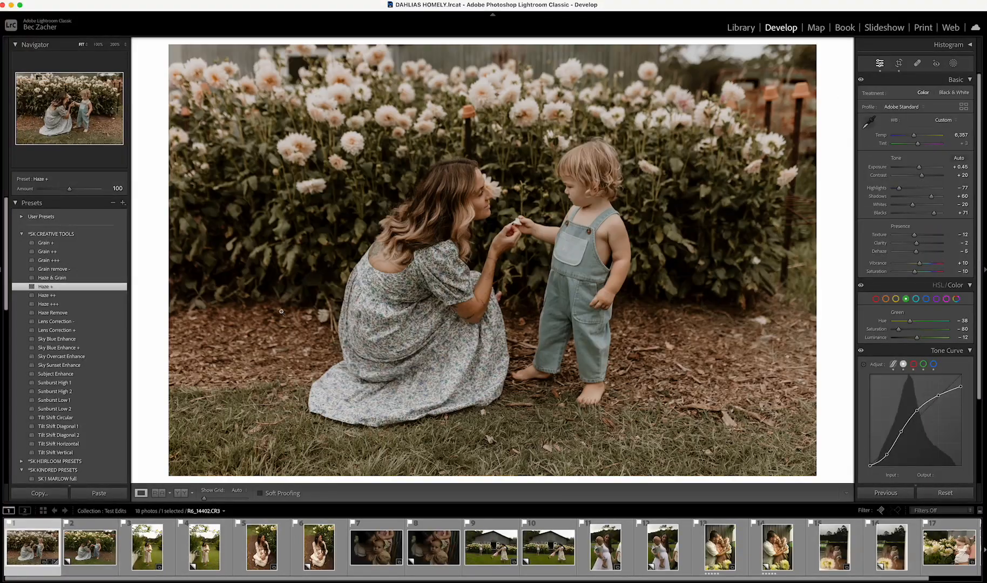
Step: Apply the Subject Enhance preset and compare the photo with its mask hidden and shown
{"action": "left_click", "coordinate": [57, 374]}
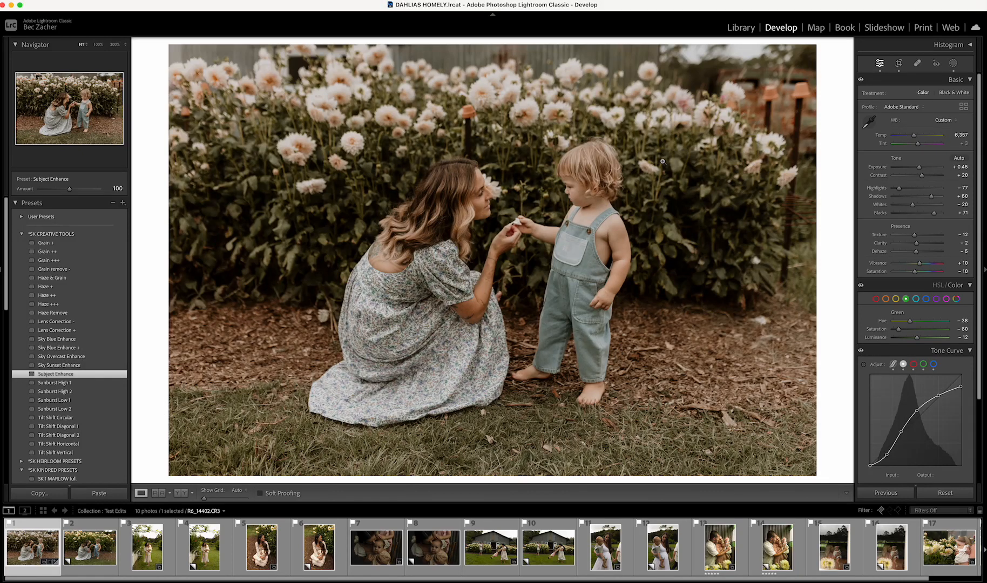
{"action": "left_click", "coordinate": [953, 65]}
{"action": "left_click", "coordinate": [816, 78]}
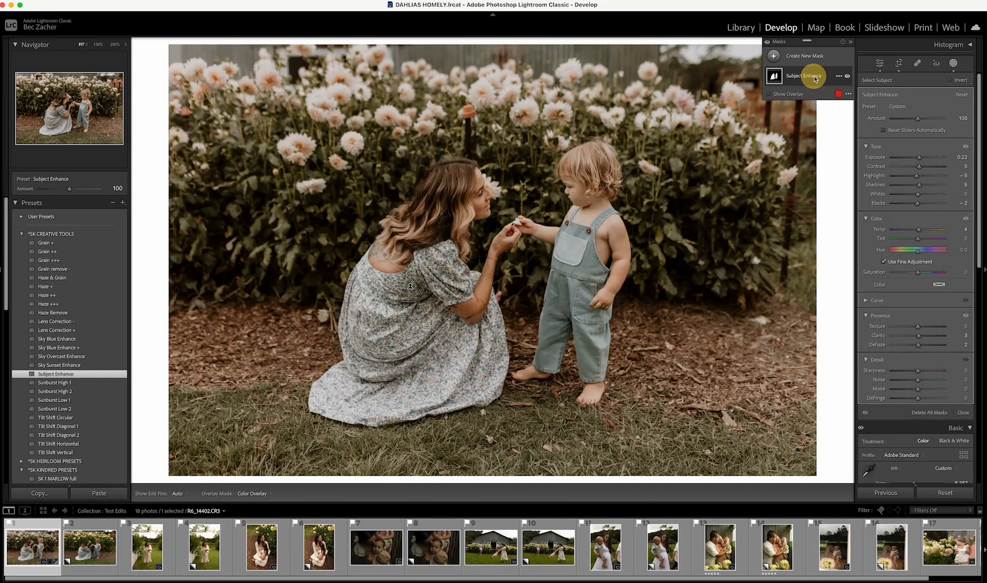
{"action": "left_click", "coordinate": [846, 77]}
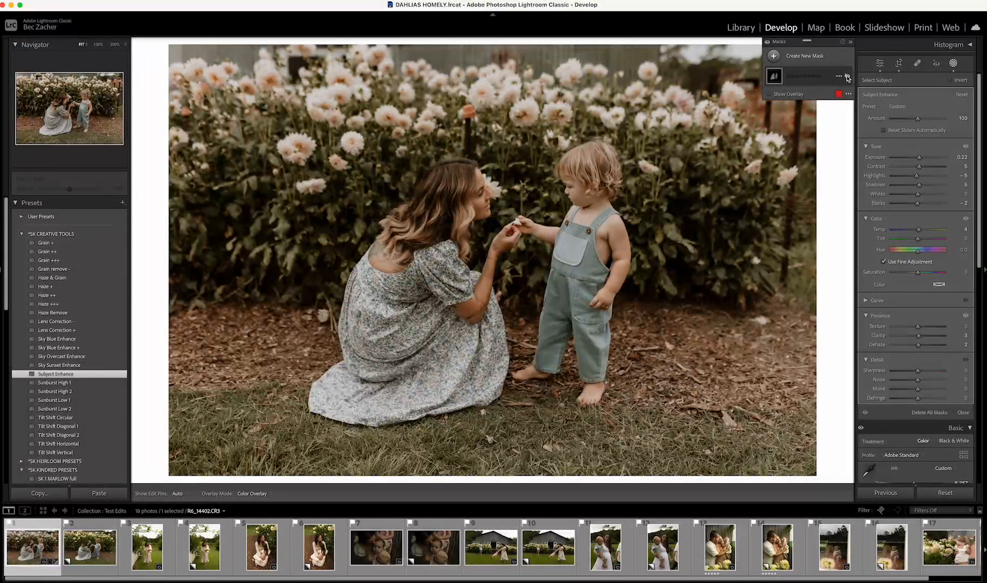
{"action": "left_click", "coordinate": [846, 77]}
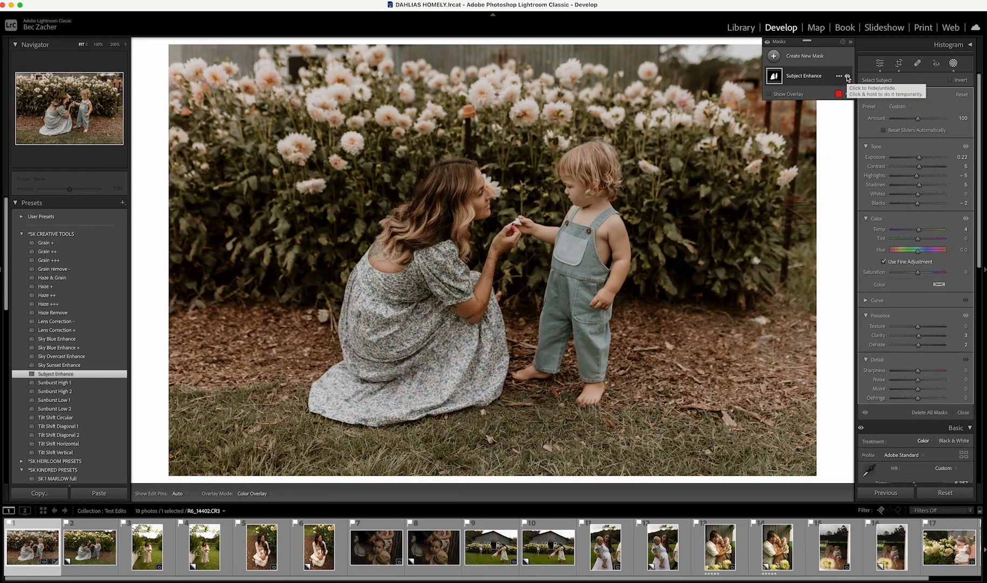
Step: Warm the Subject Enhance mask's temperature slightly and compare the photo with its original version
{"action": "left_click", "coordinate": [812, 76]}
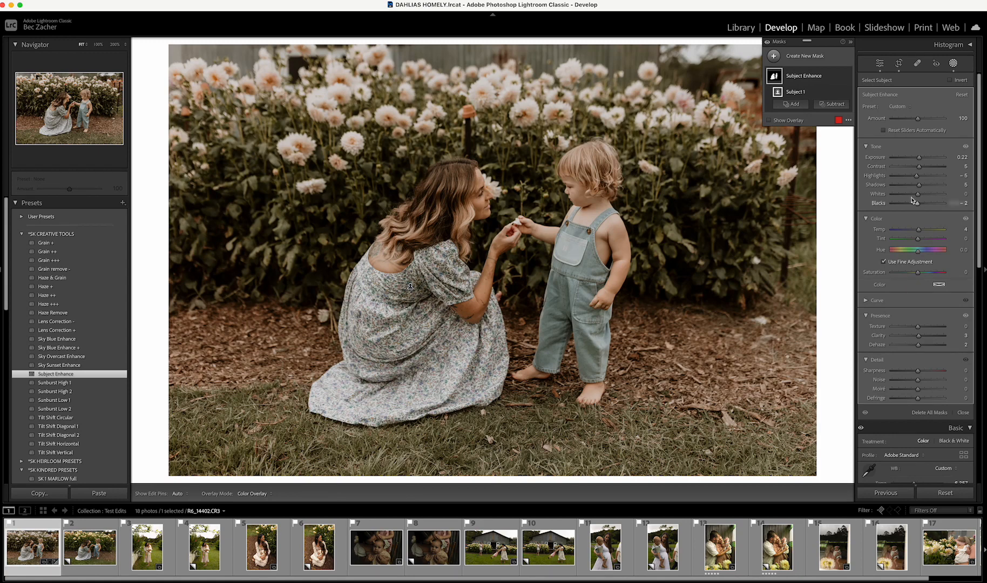
{"action": "left_click", "coordinate": [919, 229]}
{"action": "left_click_drag", "start_coordinate": [919, 230], "coordinate": [920, 230]}
{"action": "key", "text": "shift+w"}
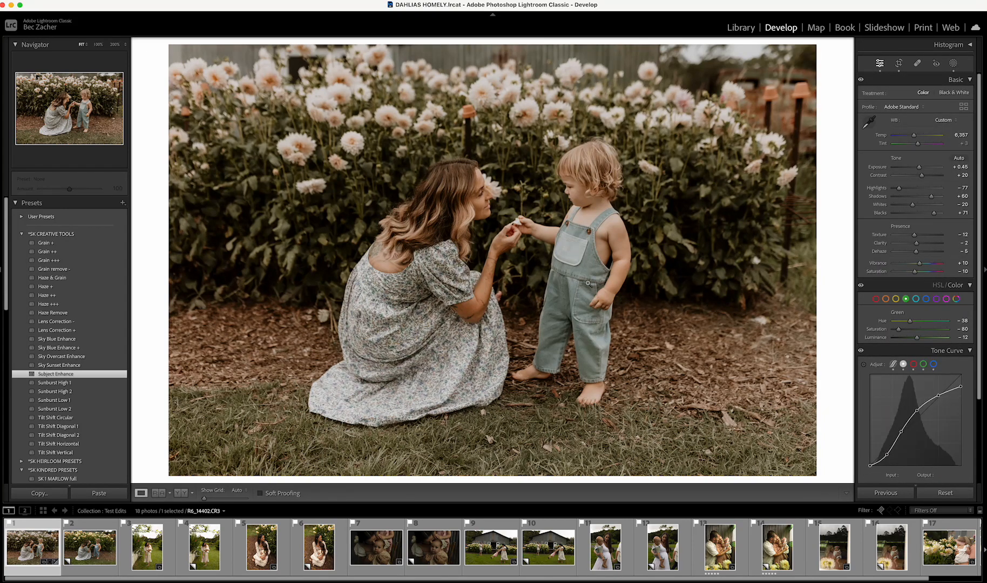
{"action": "key", "text": "backslash"}
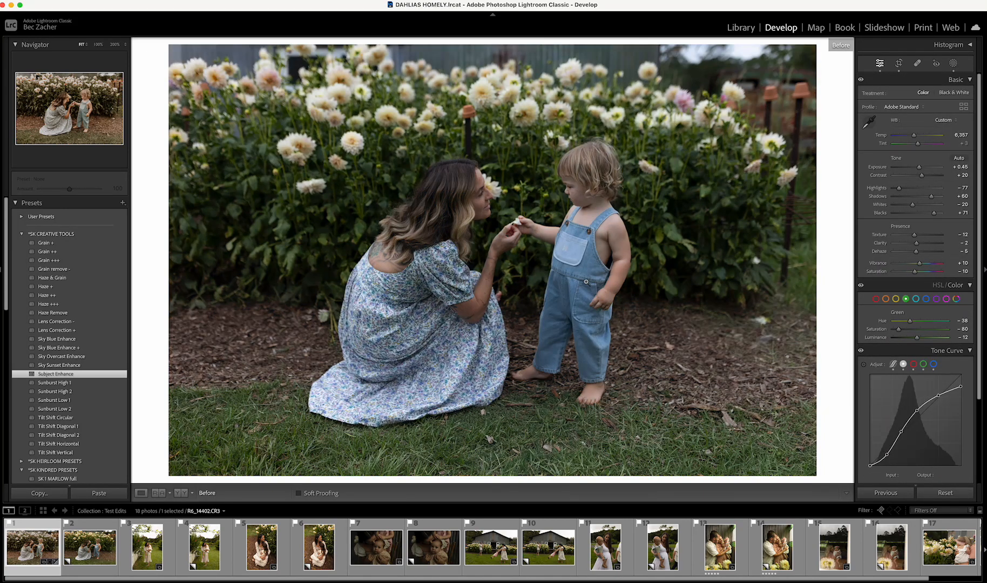
{"action": "key", "text": "backslash"}
Step: Try shifting the hue of the blues in the color adjustments
{"action": "scroll", "coordinate": [936, 327], "scroll_direction": "down", "scroll_amount": 2}
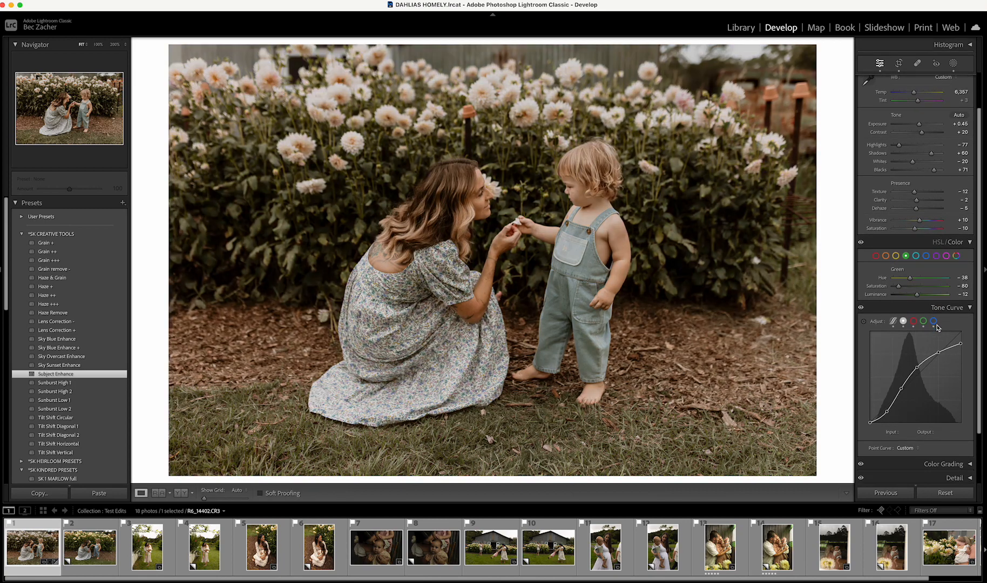
{"action": "left_click", "coordinate": [925, 256]}
{"action": "left_click_drag", "start_coordinate": [917, 277], "coordinate": [924, 280]}
{"action": "left_click", "coordinate": [917, 256]}
Step: Shift the toddler's overalls to Aqua hue +7 and Blue hue -12 with targeted adjustment, and compare with the original
{"action": "left_click", "coordinate": [939, 243]}
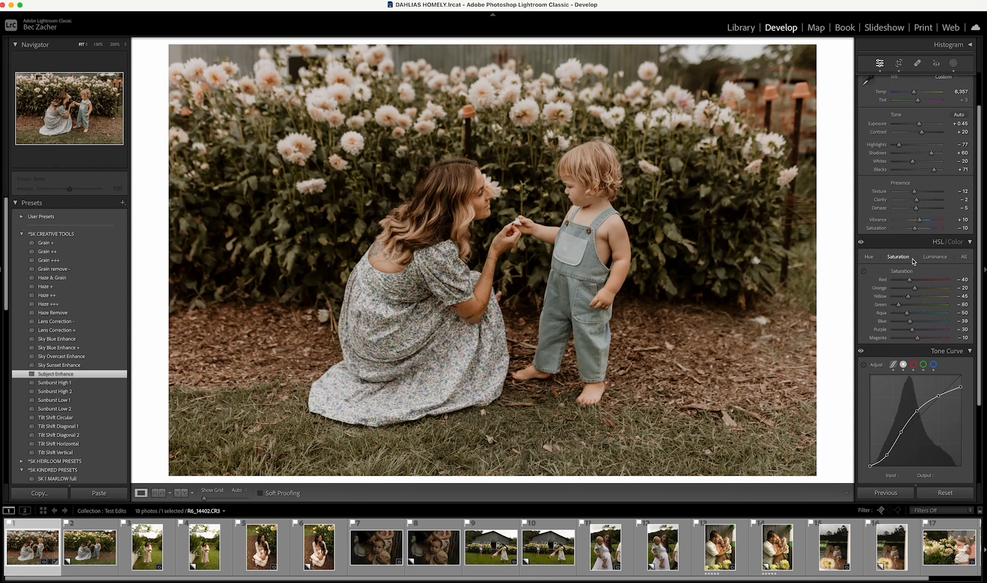
{"action": "left_click", "coordinate": [869, 257]}
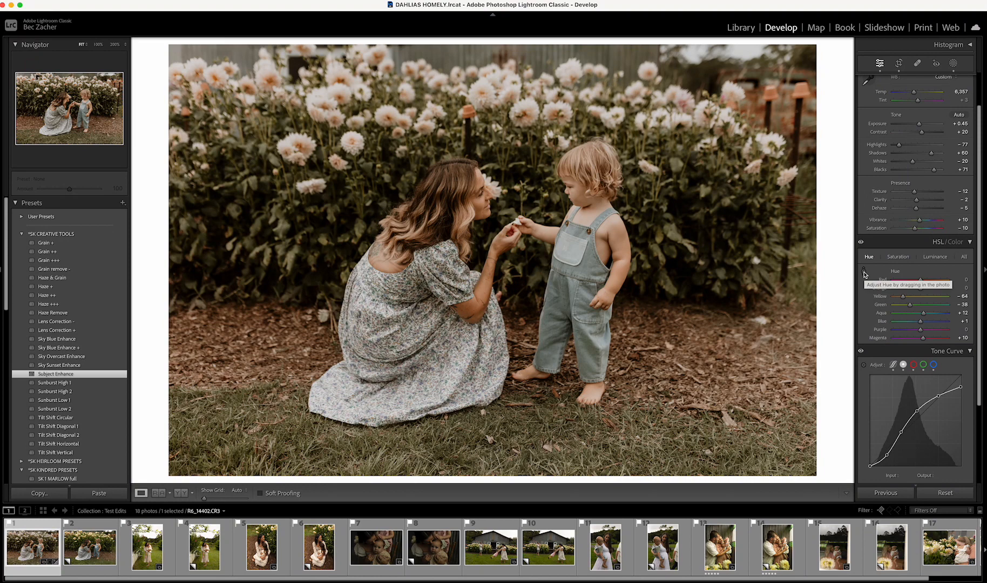
{"action": "left_click", "coordinate": [864, 273]}
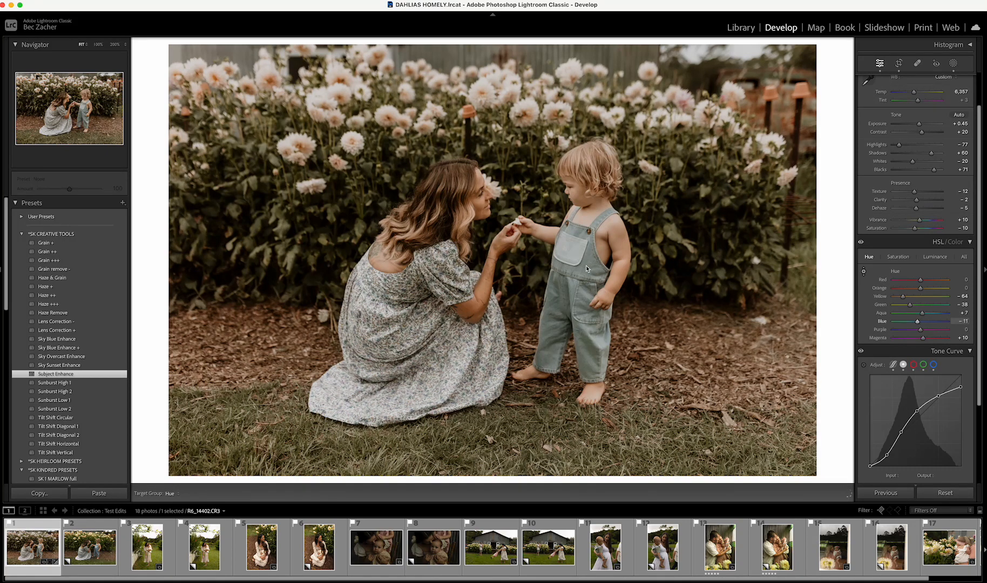
{"action": "left_click_drag", "start_coordinate": [586, 265], "coordinate": [585, 265]}
{"action": "left_click_drag", "start_coordinate": [586, 266], "coordinate": [586, 266]}
{"action": "key", "text": "Escape"}
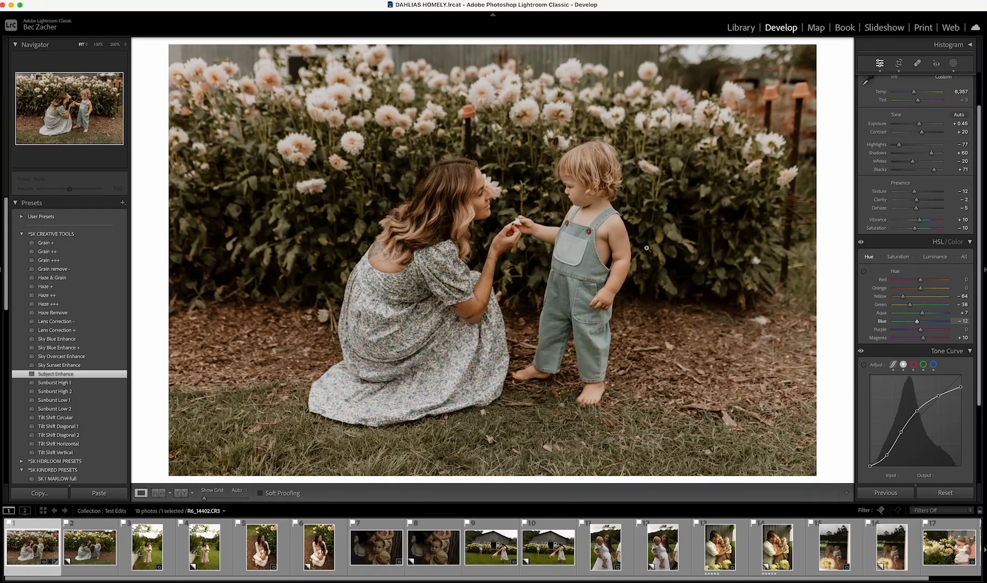
{"action": "key", "text": "backslash"}
{"action": "key", "text": "backslash"}
Step: Select the second copy of the mother-and-toddler photo and apply the SK 3 JUNIPER full preset
{"action": "left_click", "coordinate": [89, 547]}
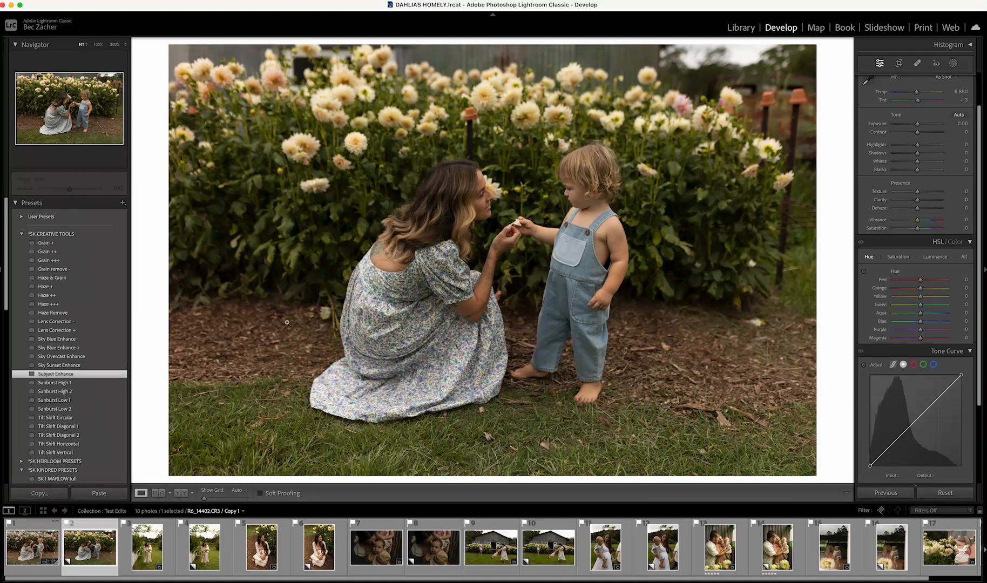
{"action": "scroll", "coordinate": [77, 369], "scroll_direction": "down", "scroll_amount": 5}
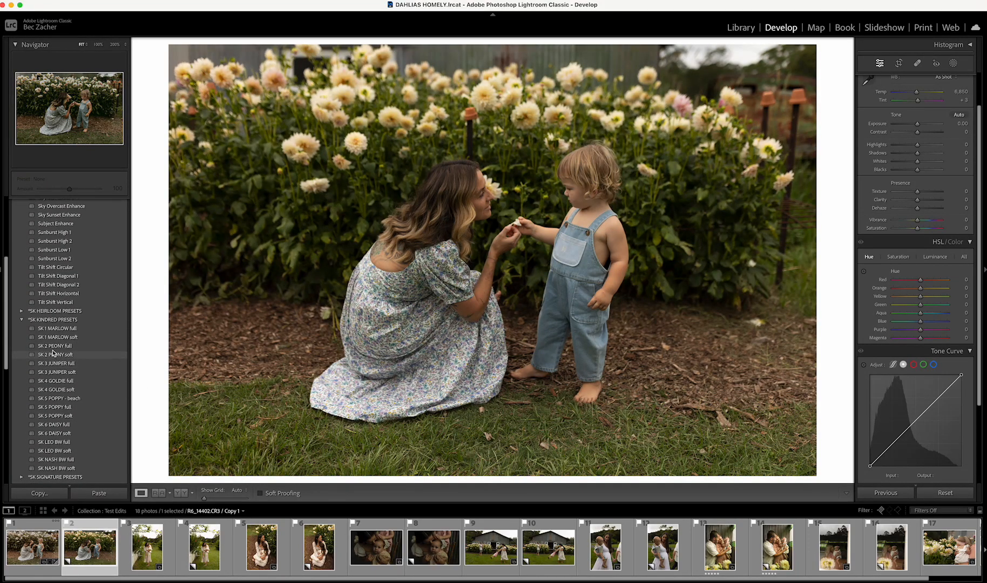
{"action": "left_click", "coordinate": [62, 367]}
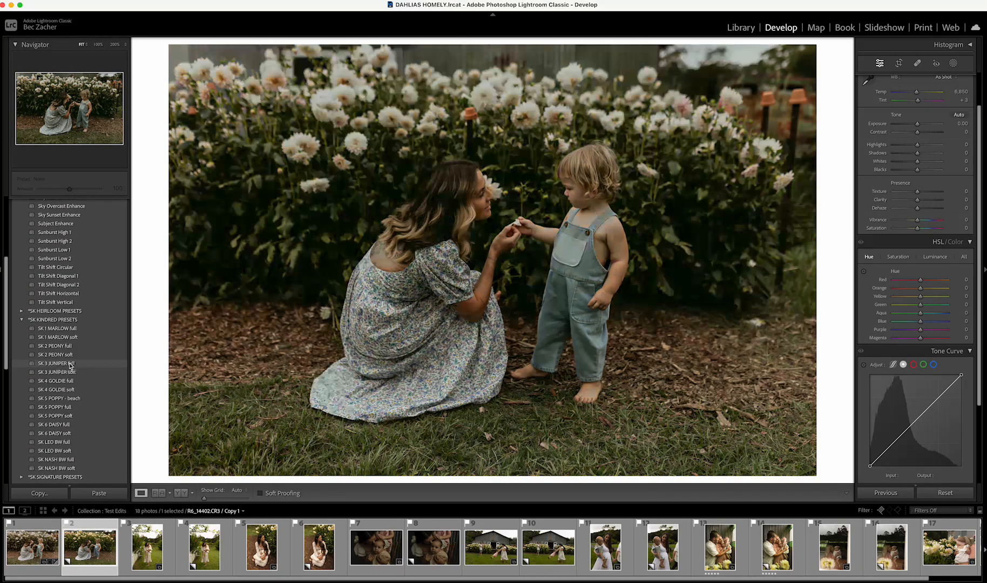
{"action": "left_click", "coordinate": [57, 365]}
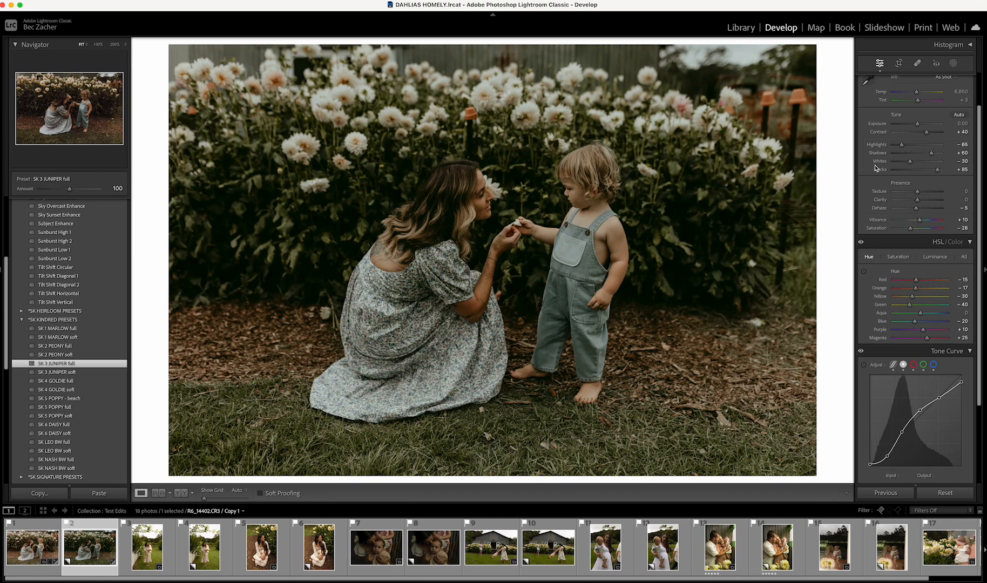
Step: Brighten the mother-and-toddler photo to Exposure +0.55 and straighten its crop to an angle of -1.50
{"action": "scroll", "coordinate": [910, 182], "scroll_direction": "up", "scroll_amount": 3}
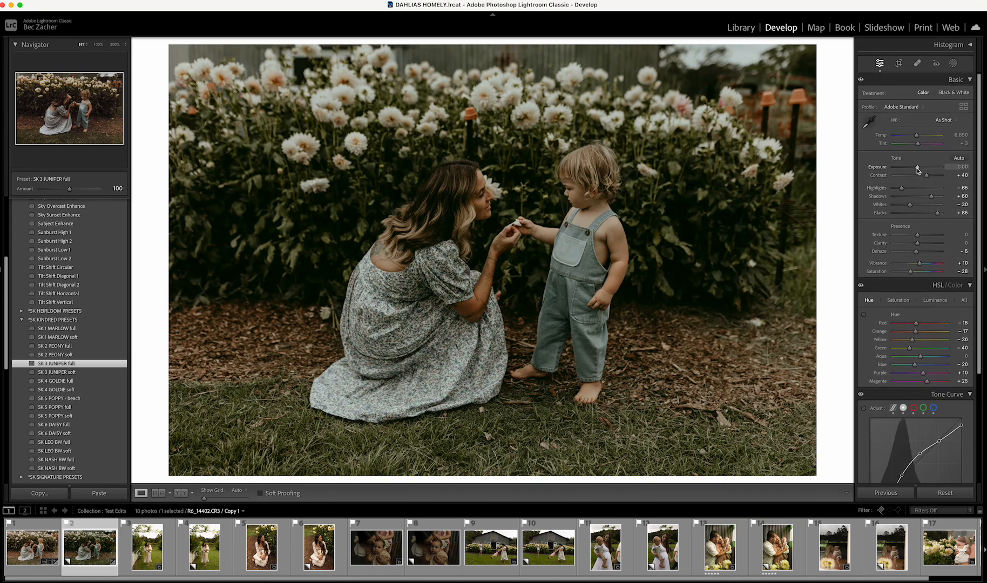
{"action": "left_click_drag", "start_coordinate": [916, 169], "coordinate": [921, 171]}
{"action": "left_click", "coordinate": [899, 61]}
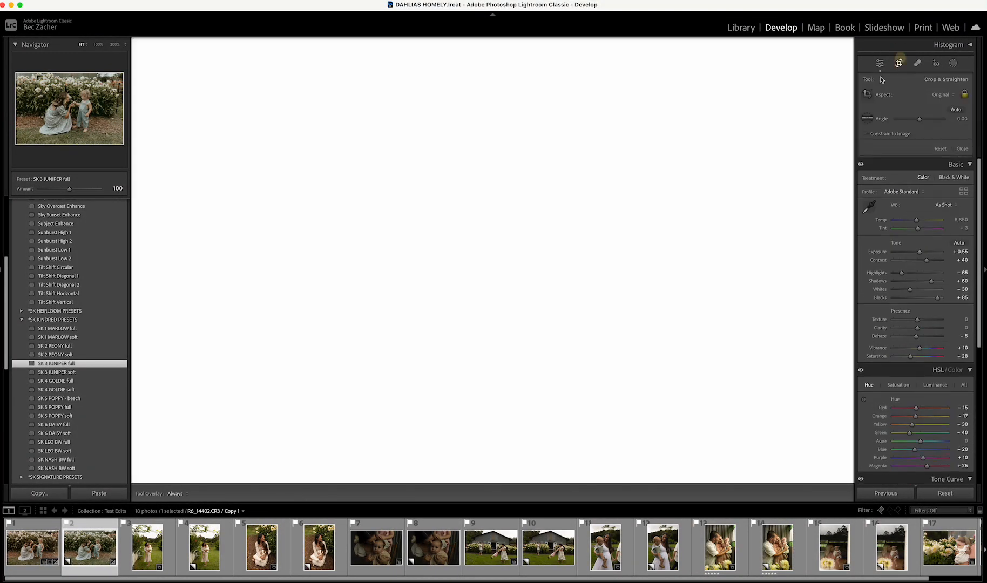
{"action": "left_click_drag", "start_coordinate": [842, 91], "coordinate": [840, 79]}
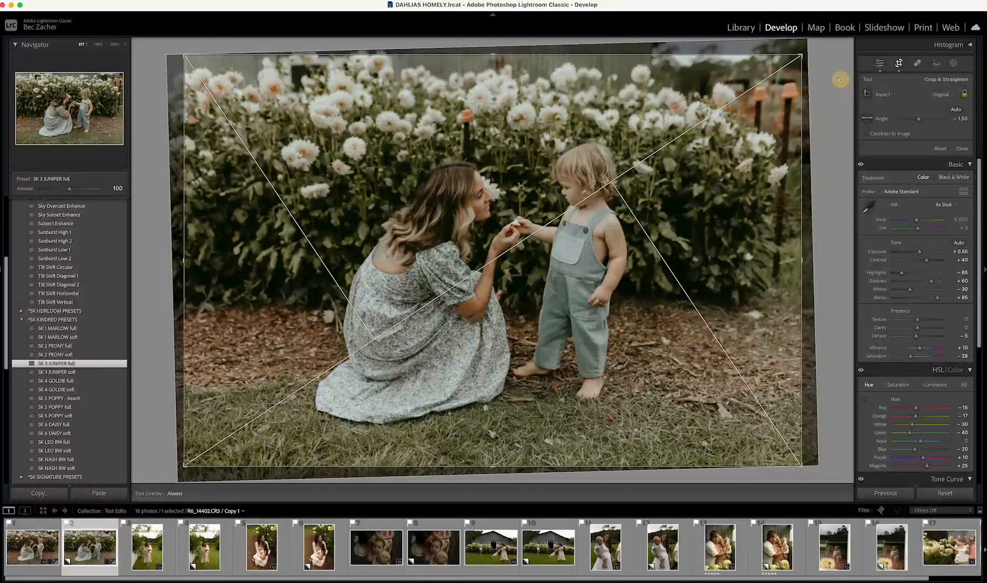
{"action": "key", "text": "r"}
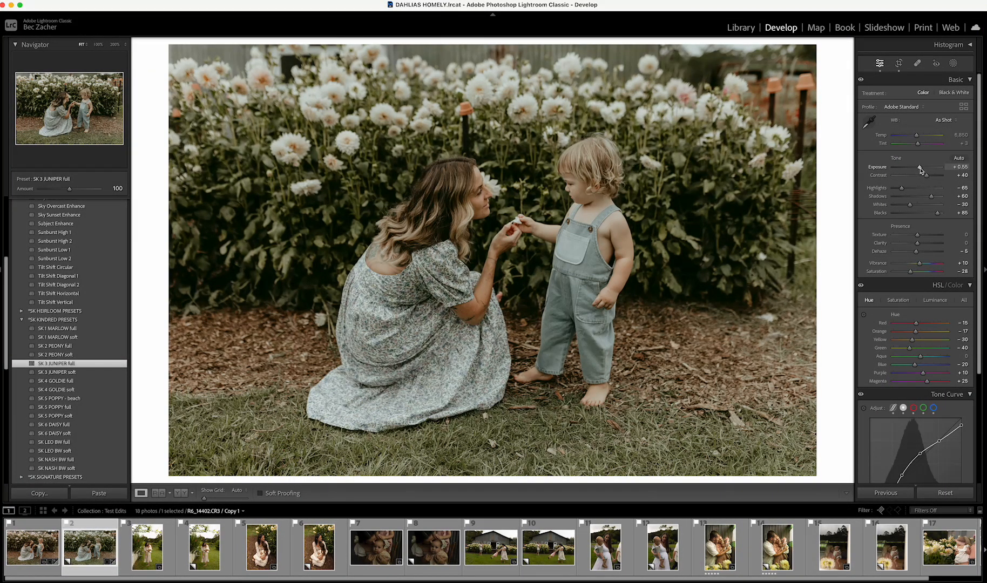
Step: Set the photo's Tint to +11 and apply the Subject Enhance creative tool
{"action": "left_click", "coordinate": [920, 169]}
{"action": "left_click_drag", "start_coordinate": [921, 169], "coordinate": [920, 170]}
{"action": "left_click_drag", "start_coordinate": [919, 145], "coordinate": [920, 145]}
{"action": "scroll", "coordinate": [88, 268], "scroll_direction": "up", "scroll_amount": 5}
{"action": "left_click", "coordinate": [51, 295]}
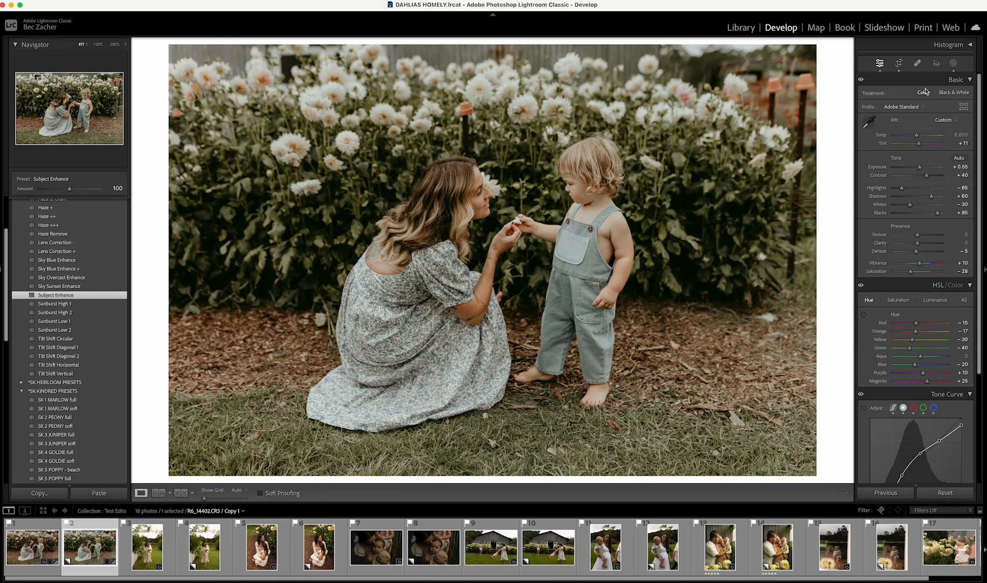
Step: Check the Subject Enhance mask's overlay and warm the mask's temperature to 10
{"action": "left_click", "coordinate": [953, 63]}
{"action": "left_click", "coordinate": [807, 56]}
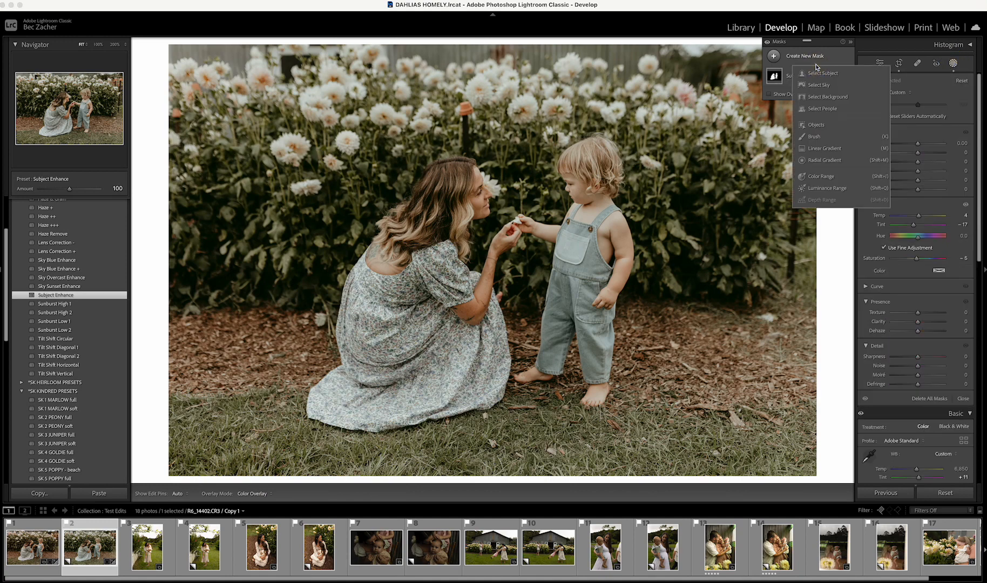
{"action": "left_click", "coordinate": [795, 76]}
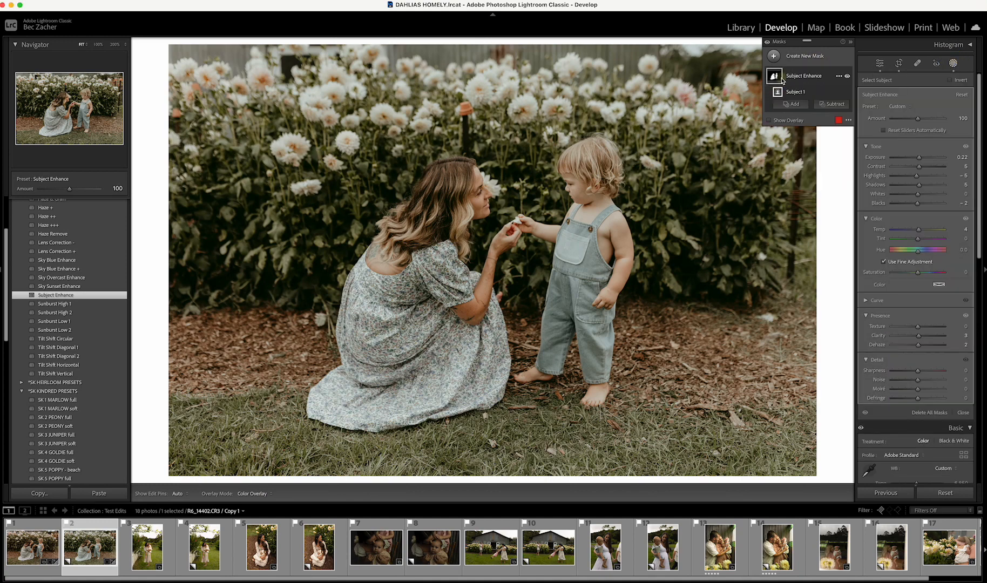
{"action": "left_click", "coordinate": [771, 121]}
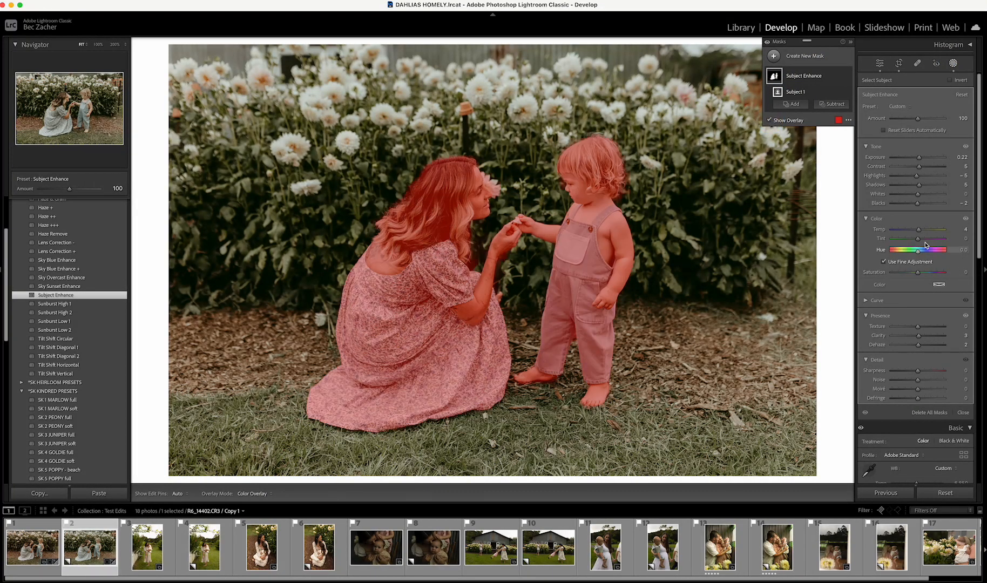
{"action": "left_click_drag", "start_coordinate": [920, 233], "coordinate": [921, 233]}
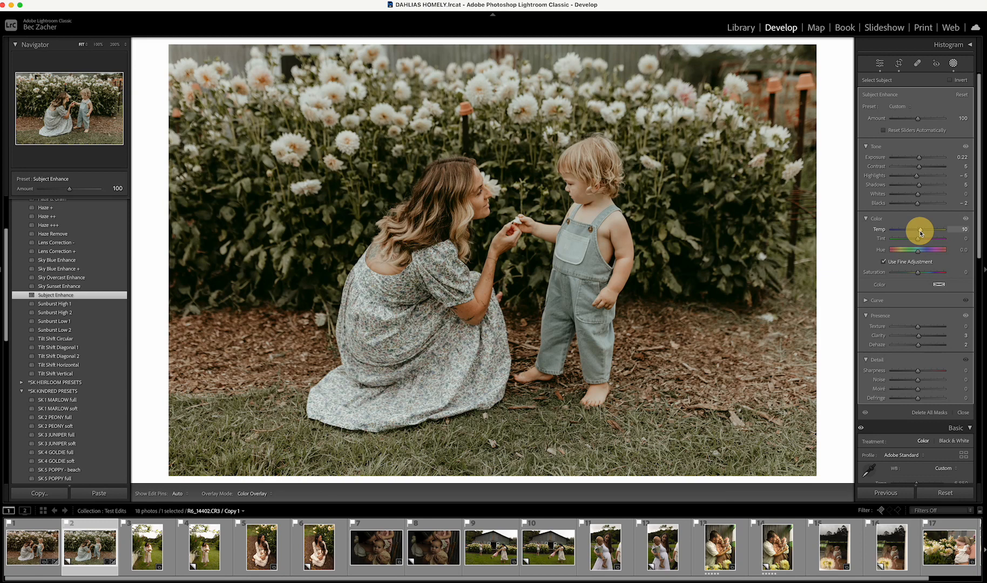
{"action": "left_click_drag", "start_coordinate": [920, 231], "coordinate": [920, 231]}
{"action": "key", "text": "shift+w"}
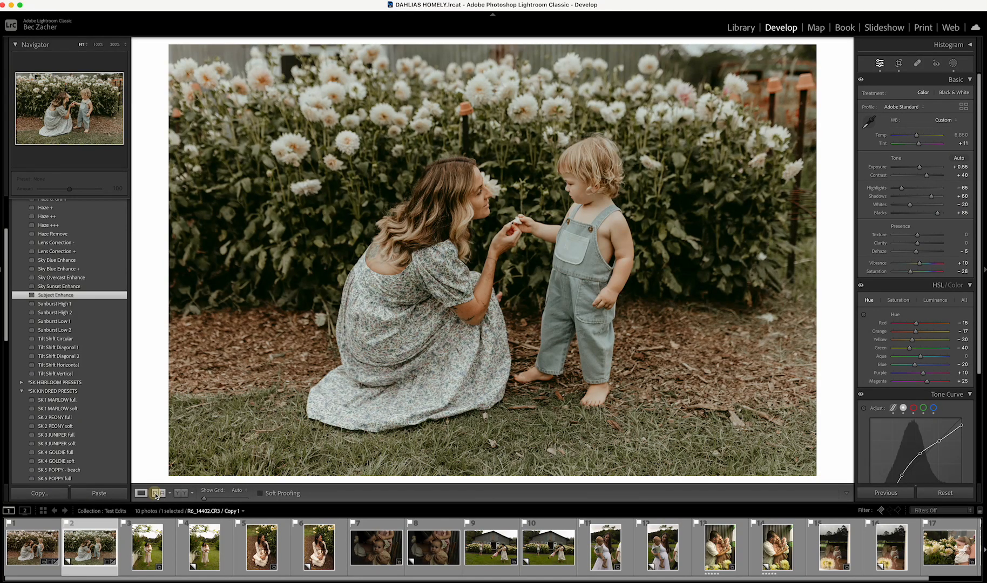
Step: Compare the edit side by side with the first mother-and-toddler photo as reference, and return to single view on the third photo
{"action": "left_click", "coordinate": [157, 493]}
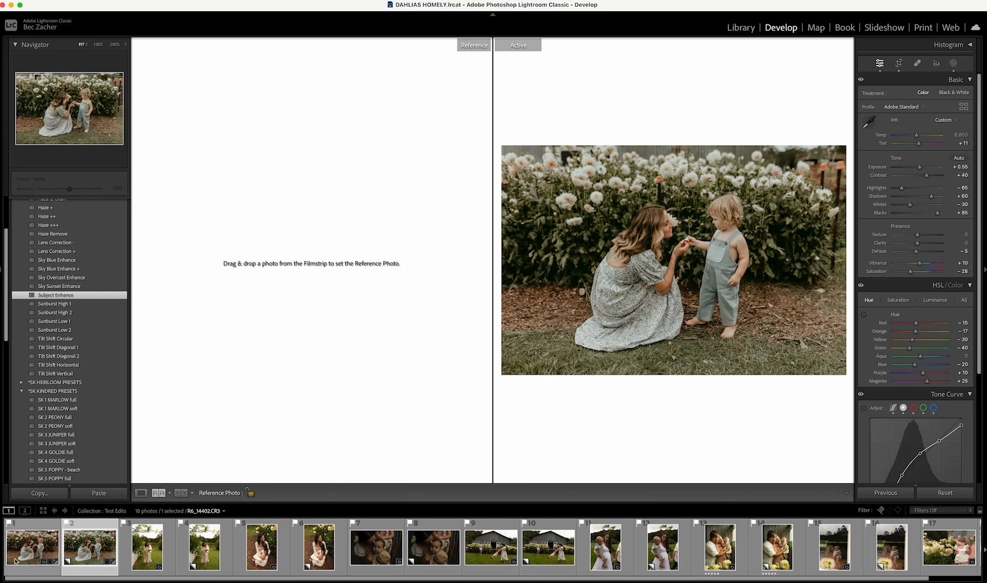
{"action": "left_click_drag", "start_coordinate": [28, 547], "coordinate": [299, 282]}
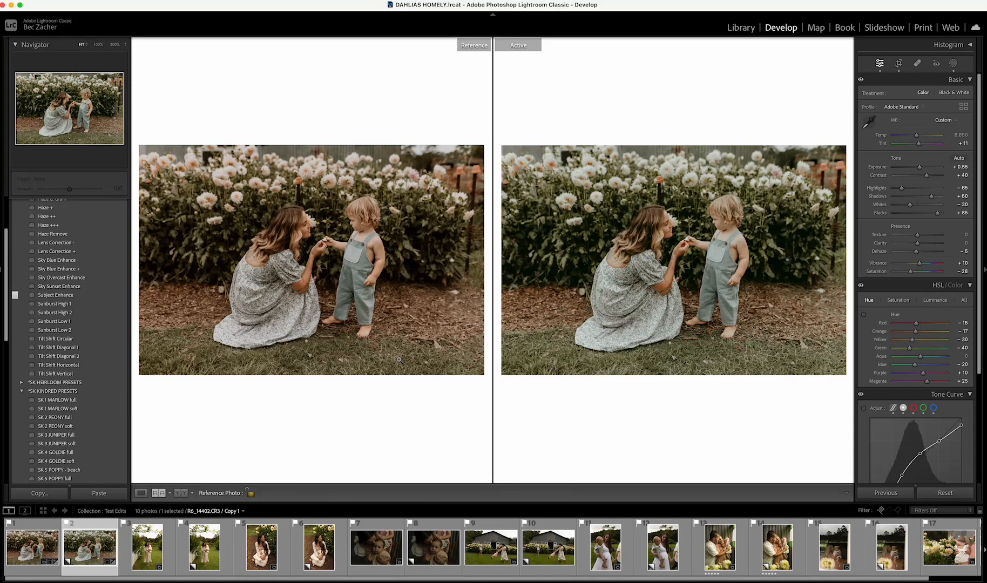
{"action": "left_click", "coordinate": [155, 543]}
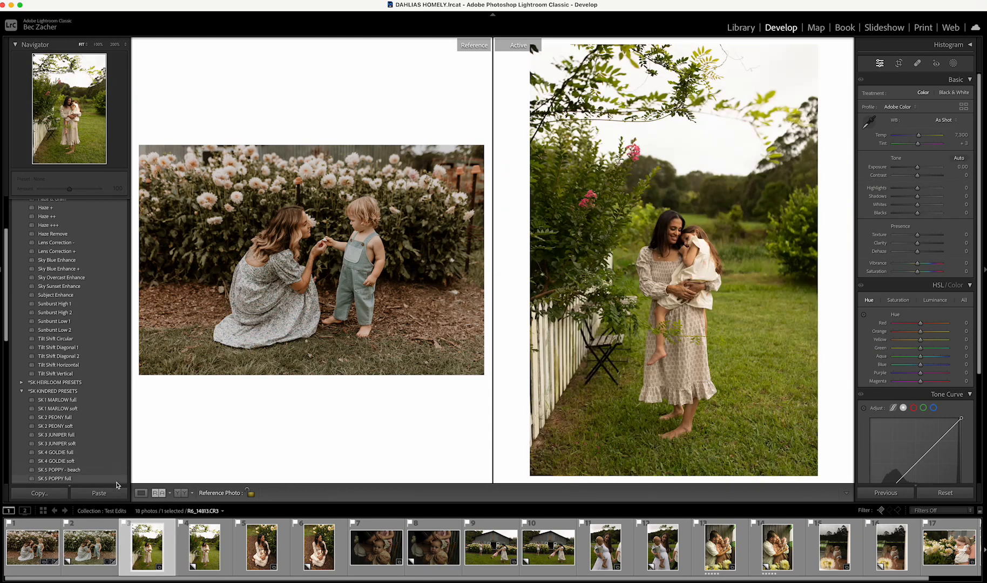
{"action": "left_click", "coordinate": [140, 493]}
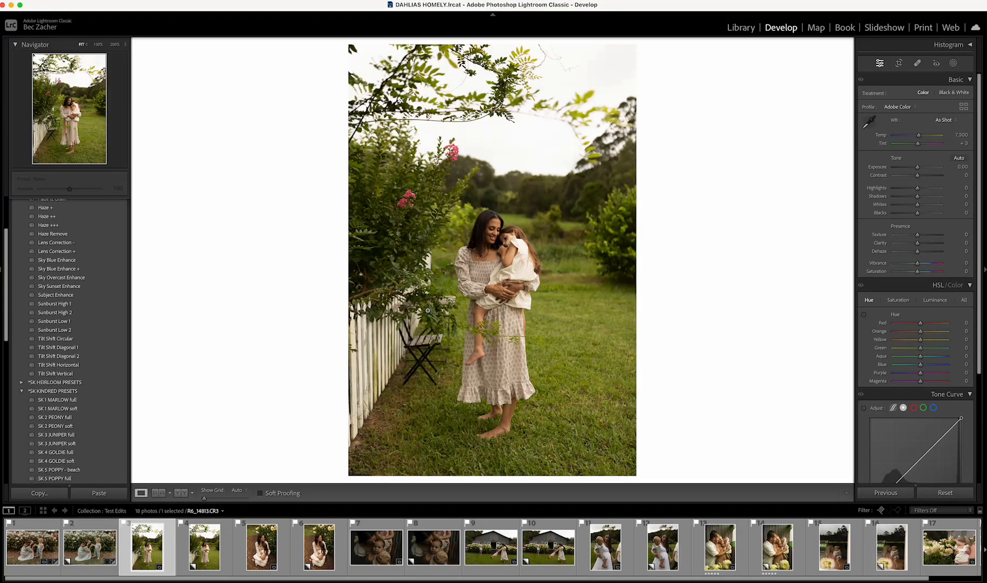
Step: Reset the photo of the mother holding her child by the white fence and apply the SK 1 MARLOW full preset
{"action": "key", "text": "backslash"}
{"action": "key", "text": "backslash"}
{"action": "left_click", "coordinate": [947, 494]}
{"action": "scroll", "coordinate": [88, 370], "scroll_direction": "down", "scroll_amount": 3}
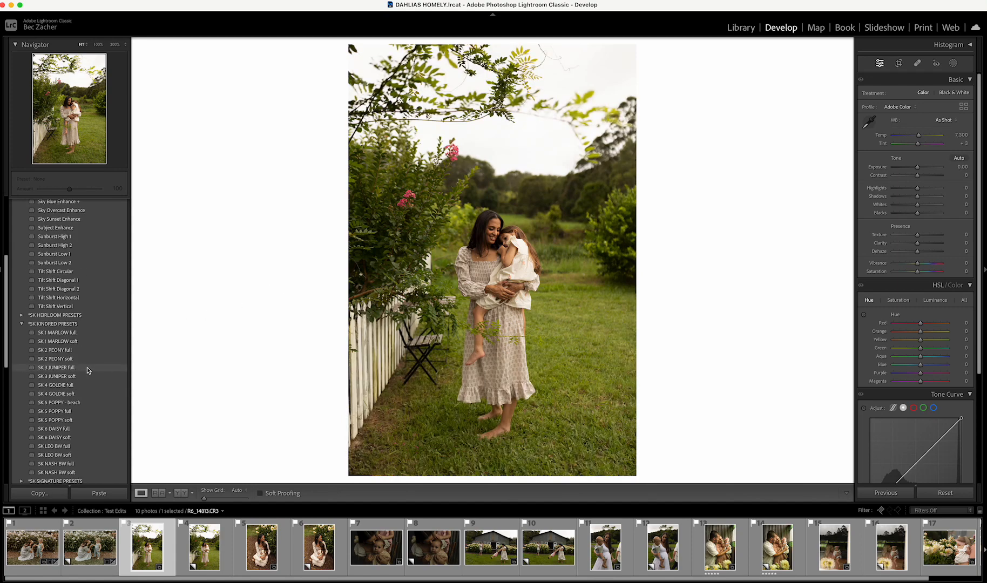
{"action": "left_click", "coordinate": [93, 331]}
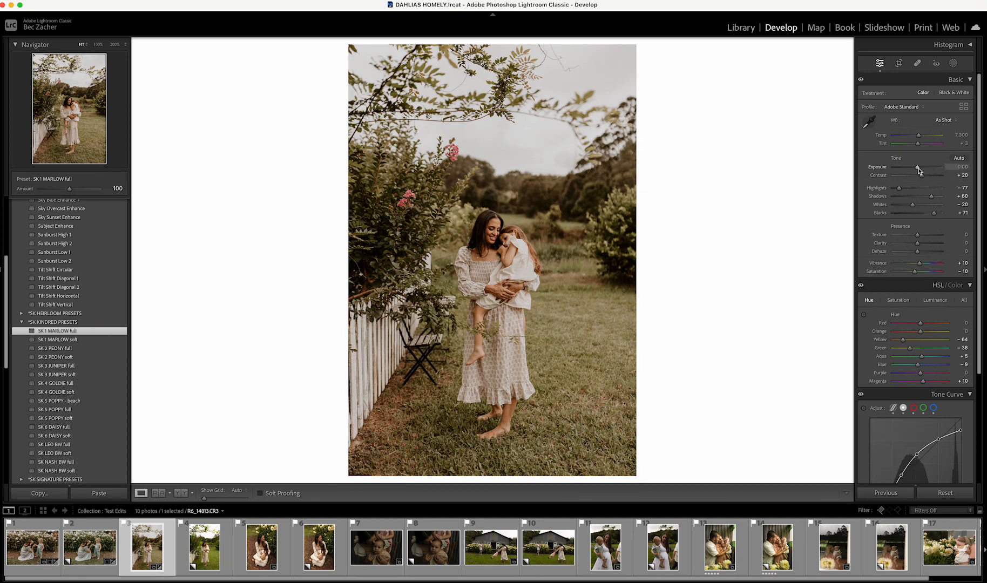
Step: Cool the fence photo's temperature to 6,365 and apply the Haze + and Grain + creative tools
{"action": "left_click_drag", "start_coordinate": [917, 167], "coordinate": [918, 170]}
{"action": "left_click_drag", "start_coordinate": [921, 139], "coordinate": [917, 138]}
{"action": "scroll", "coordinate": [67, 287], "scroll_direction": "up", "scroll_amount": 5}
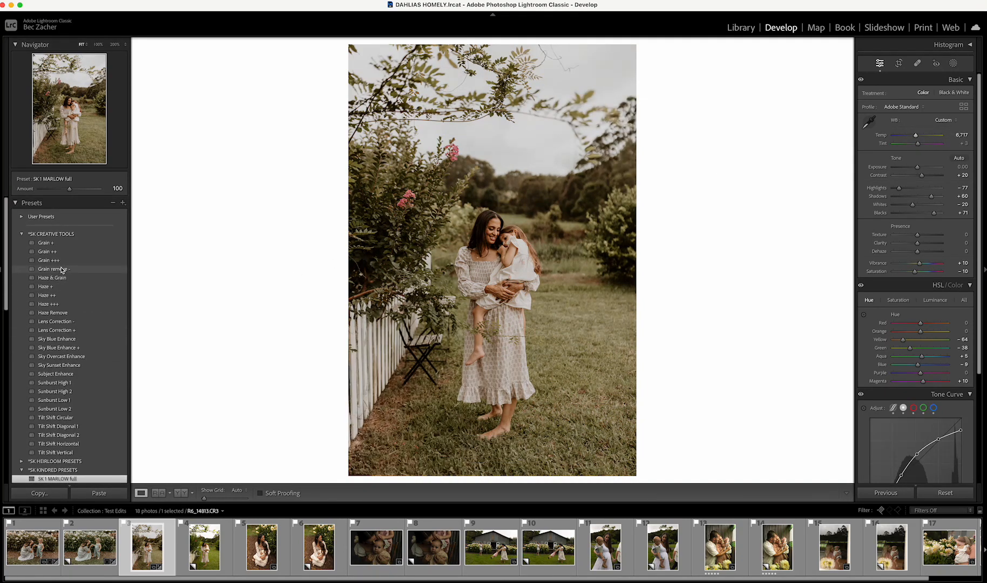
{"action": "left_click", "coordinate": [76, 286]}
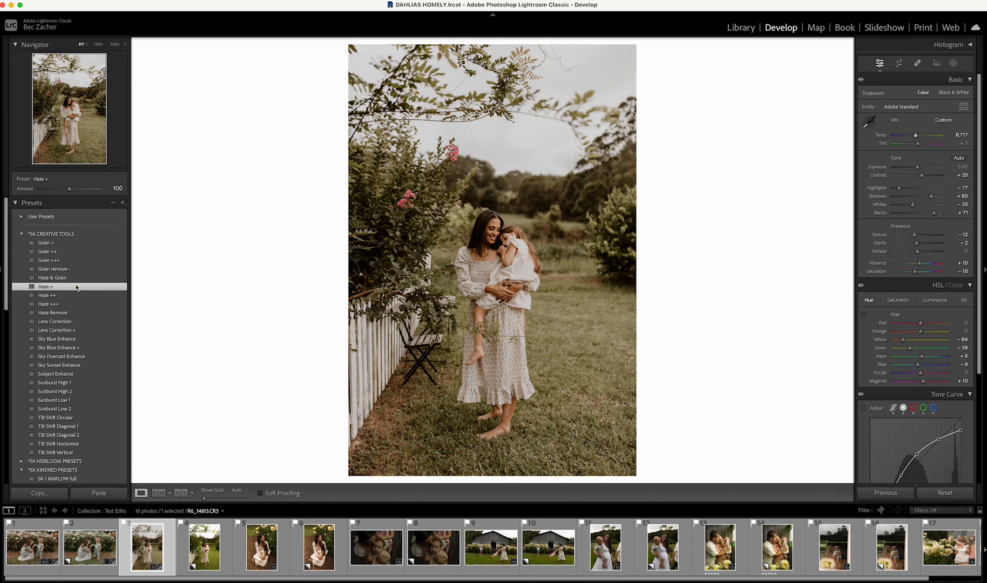
{"action": "left_click", "coordinate": [68, 244]}
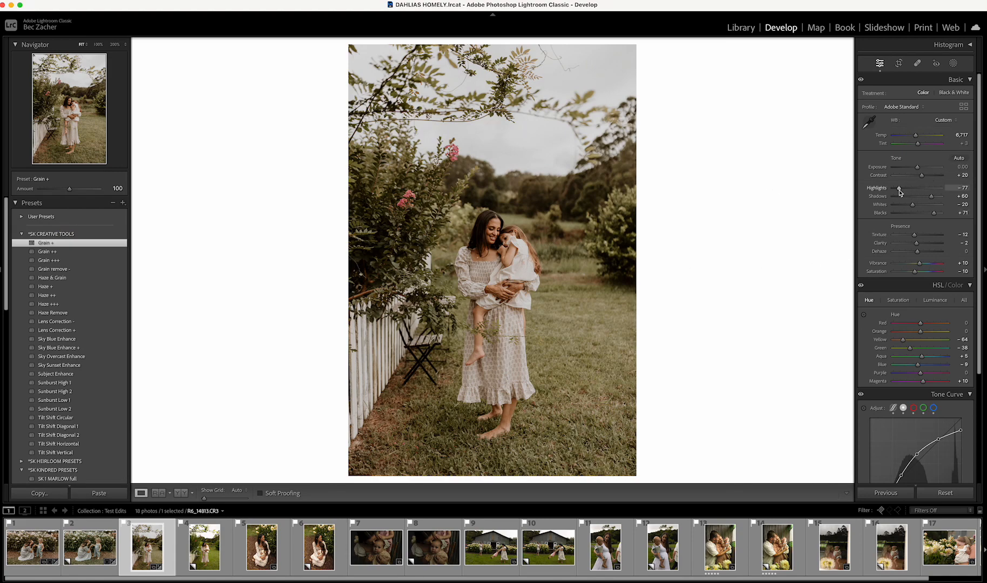
{"action": "left_click_drag", "start_coordinate": [916, 135], "coordinate": [915, 135]}
Step: Boost the pink flowers with targeted saturation adjustment to Red -21 and Magenta +3
{"action": "left_click", "coordinate": [407, 197]}
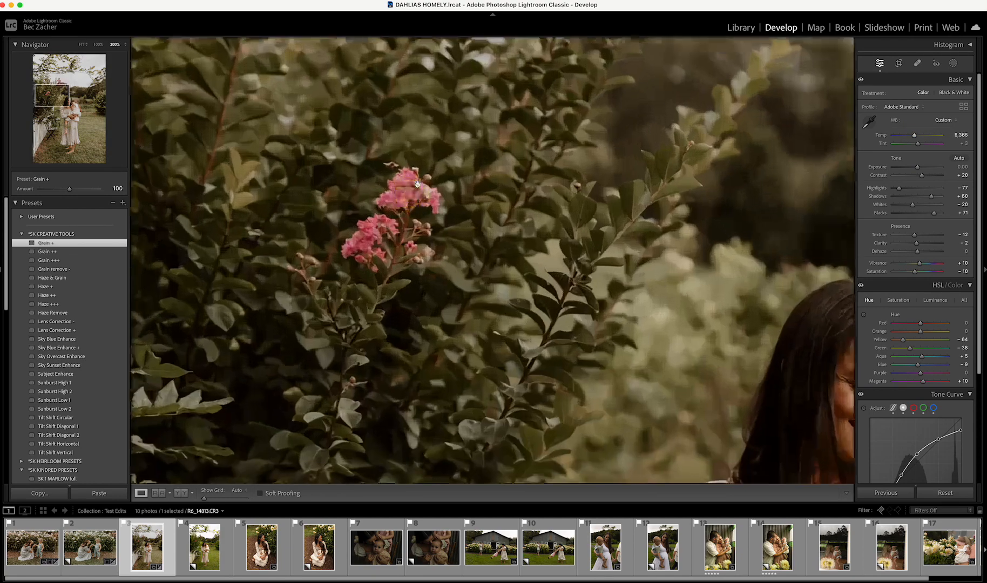
{"action": "left_click_drag", "start_coordinate": [418, 184], "coordinate": [455, 229]}
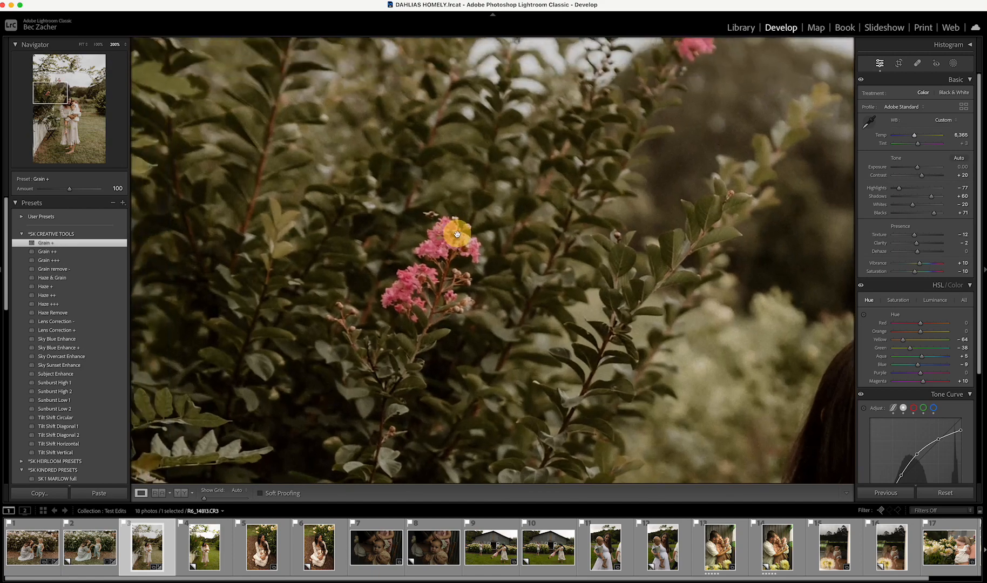
{"action": "left_click", "coordinate": [905, 302]}
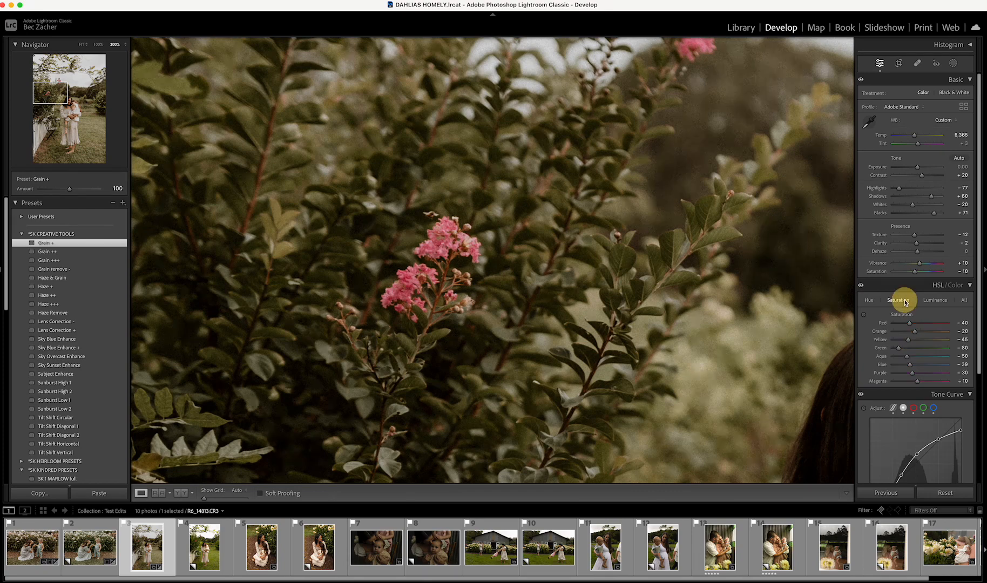
{"action": "left_click", "coordinate": [863, 317]}
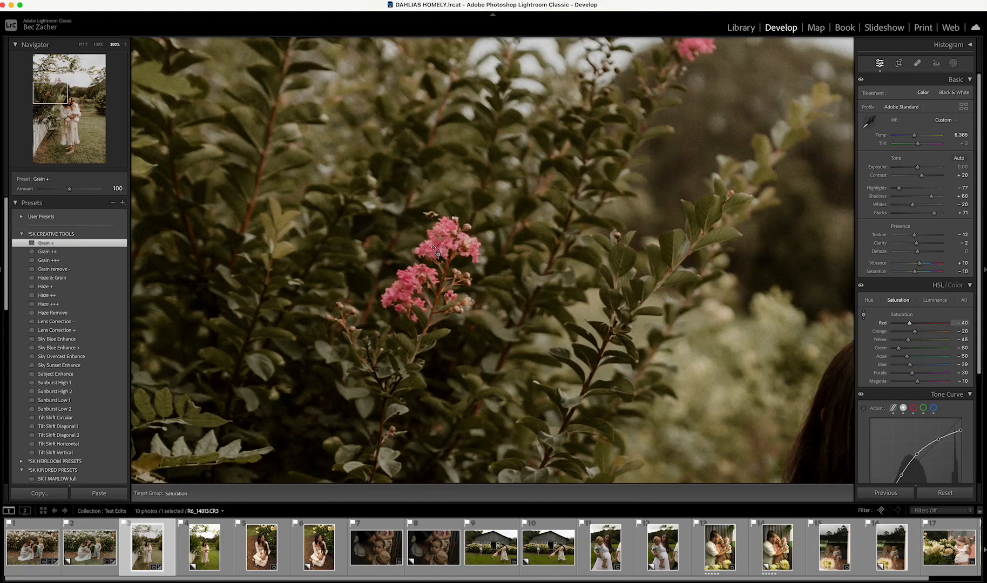
{"action": "left_click_drag", "start_coordinate": [438, 255], "coordinate": [435, 254]}
{"action": "key", "text": "Escape"}
{"action": "left_click", "coordinate": [462, 242]}
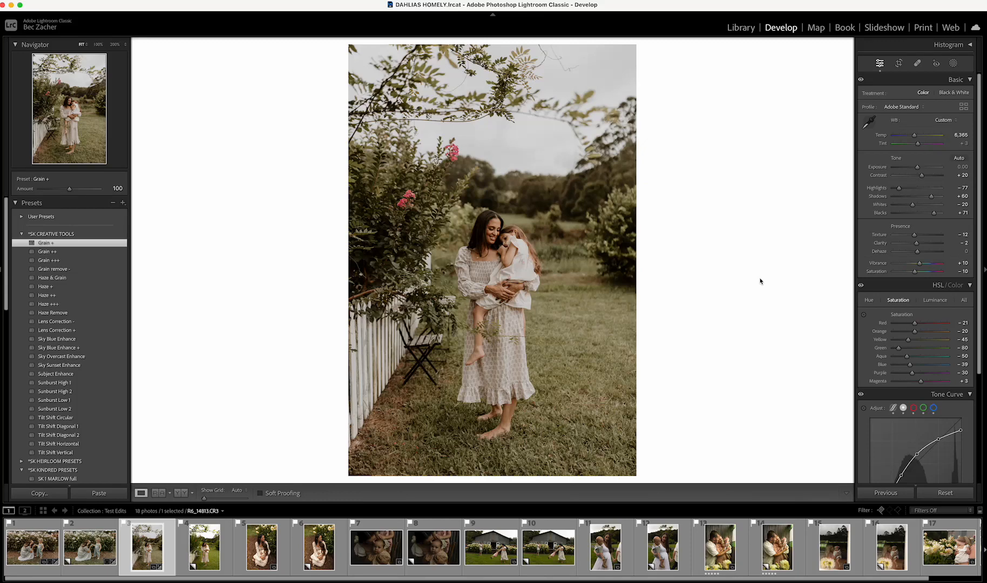
Step: Apply the SK 4 GOLDIE full preset to the fence photo's other copy, set Exposure to -0.15, and compare with the original
{"action": "key", "text": "Right"}
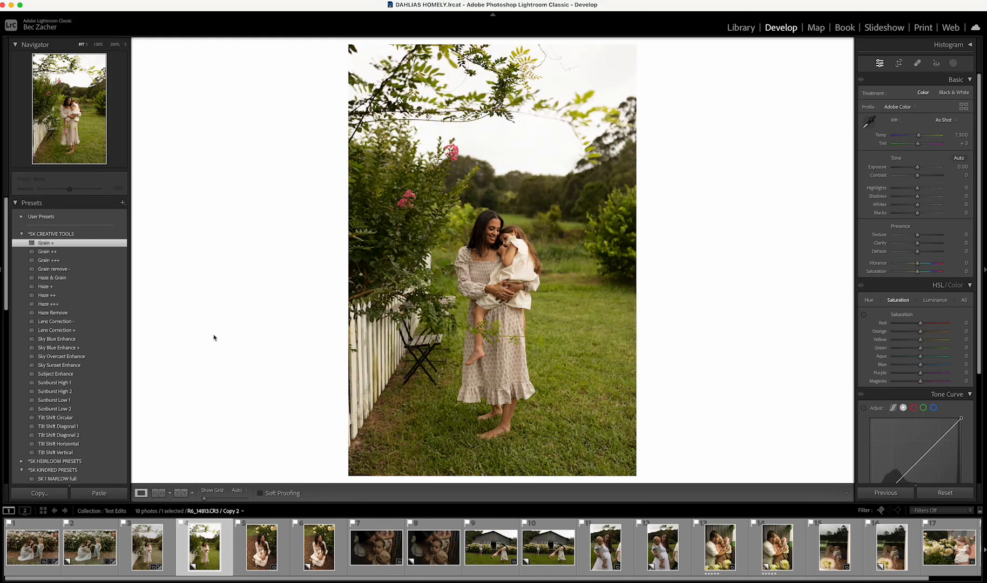
{"action": "scroll", "coordinate": [85, 409], "scroll_direction": "down", "scroll_amount": 8}
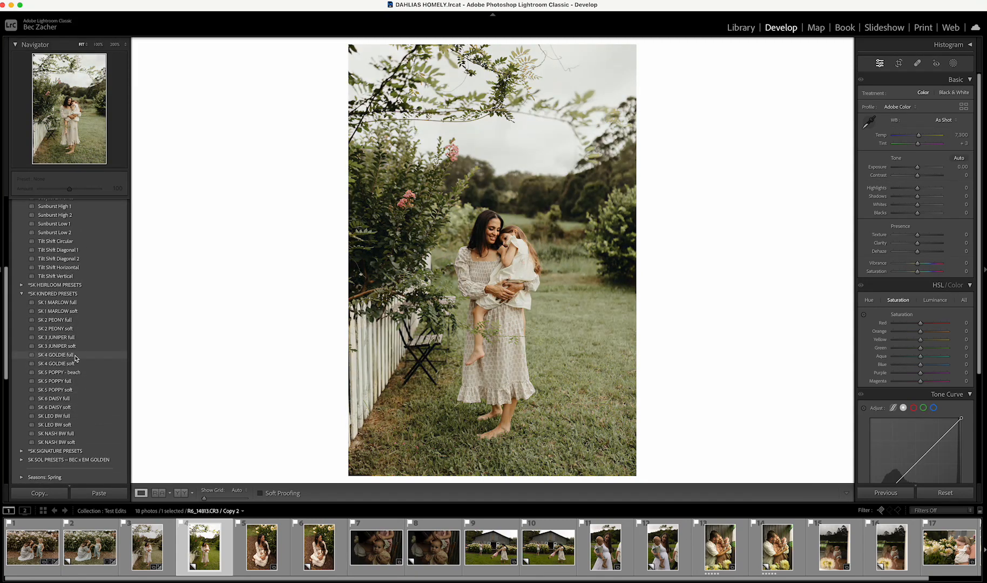
{"action": "left_click", "coordinate": [75, 356]}
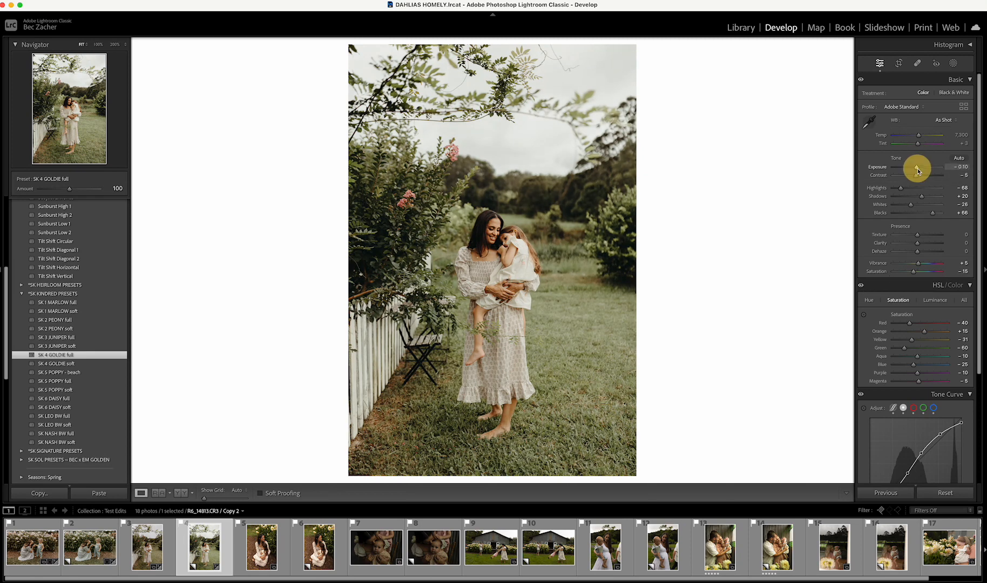
{"action": "left_click_drag", "start_coordinate": [918, 170], "coordinate": [917, 171]}
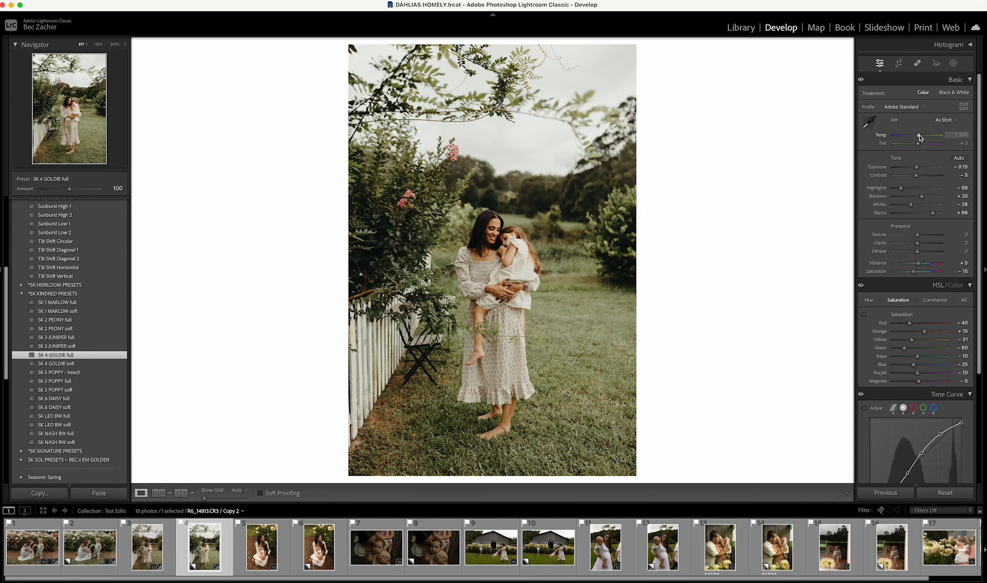
{"action": "key", "text": "backslash"}
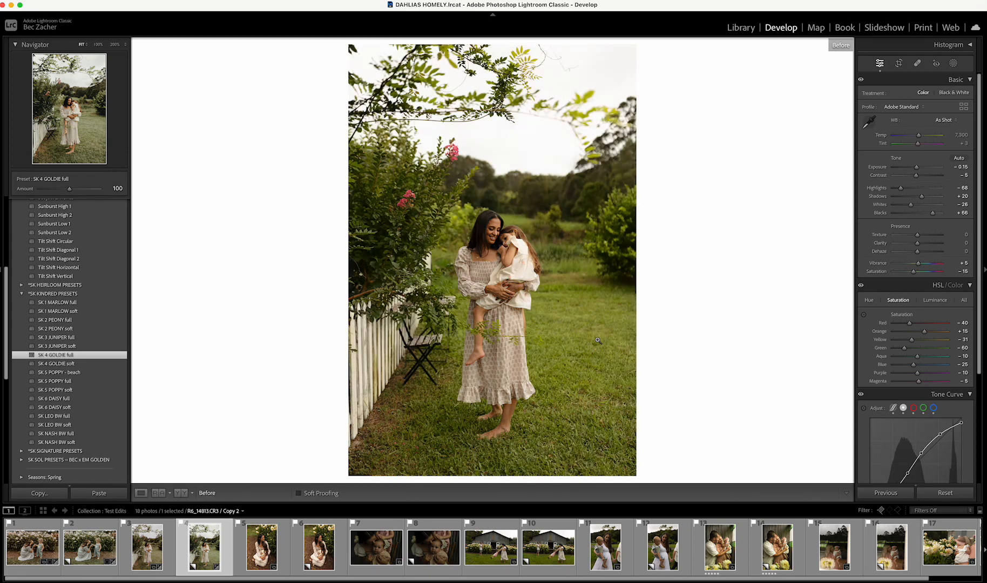
{"action": "key", "text": "backslash"}
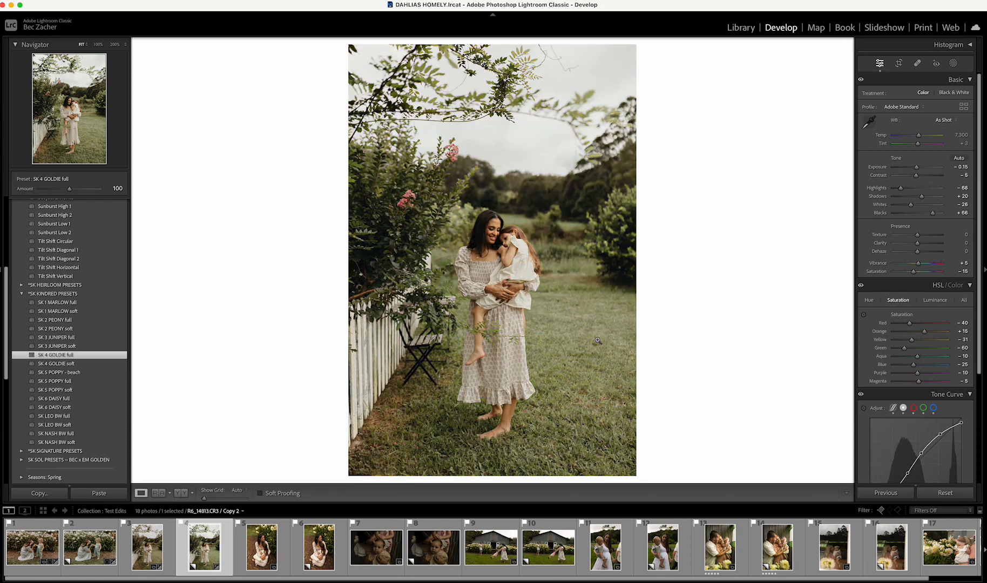
{"action": "key", "text": "backslash"}
{"action": "key", "text": "backslash"}
Step: Add the Haze + and Grain + creative tools to the SK 4 GOLDIE version of the fence photo
{"action": "scroll", "coordinate": [89, 293], "scroll_direction": "up", "scroll_amount": 5}
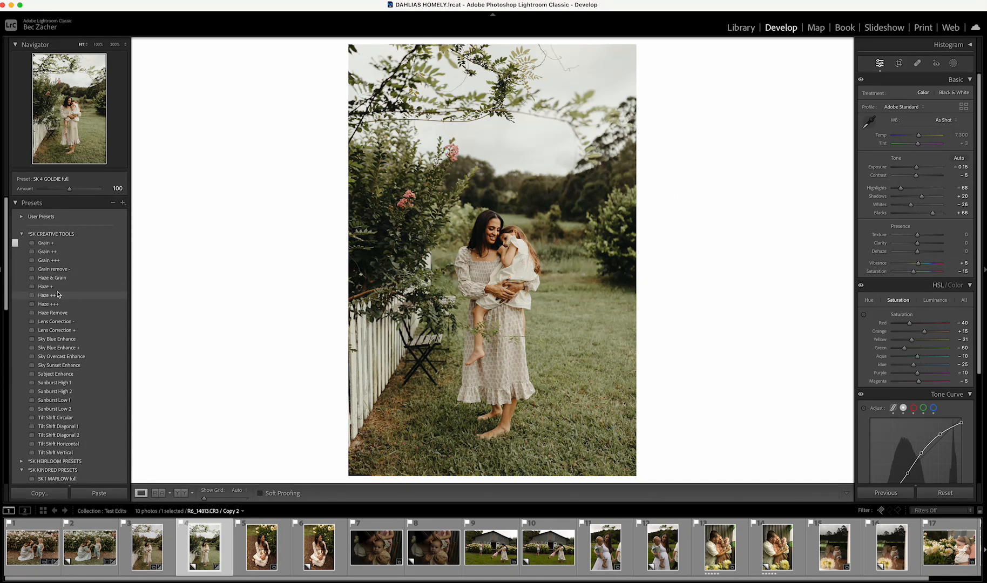
{"action": "left_click", "coordinate": [67, 287]}
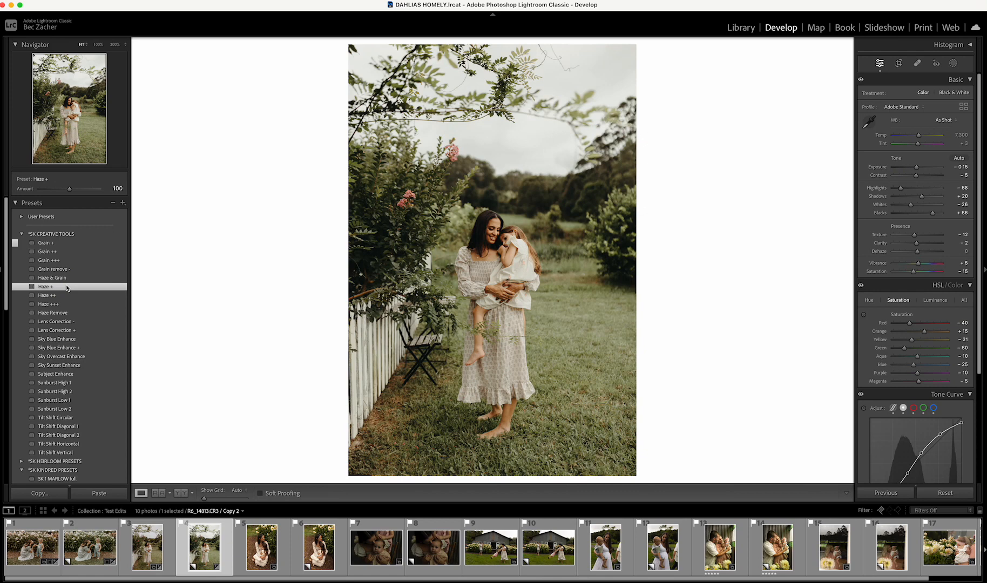
{"action": "left_click", "coordinate": [92, 243]}
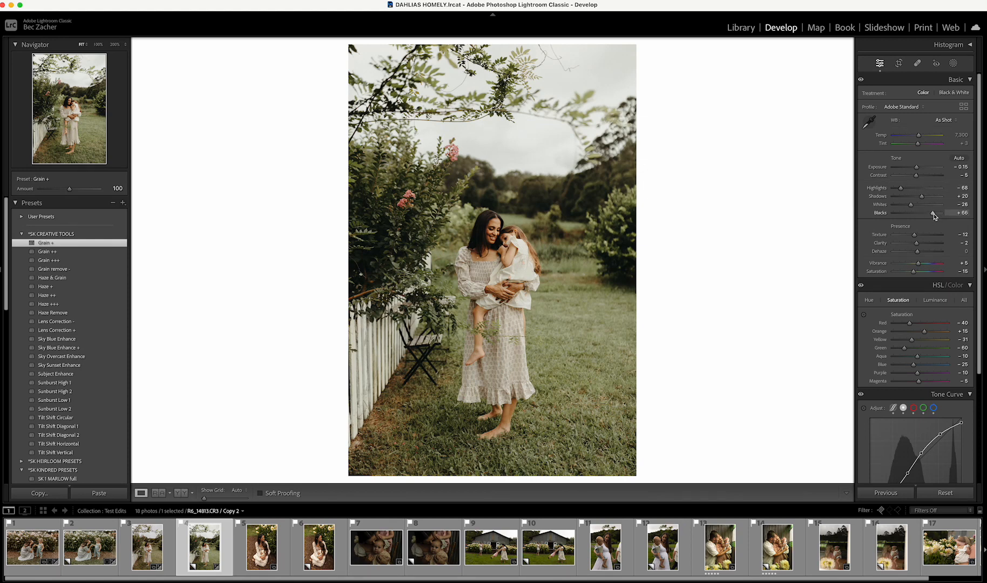
Step: Lift the Blacks to +75 and the Shadows to +46, and apply the Subject Enhance creative tool
{"action": "left_click_drag", "start_coordinate": [934, 215], "coordinate": [929, 195]}
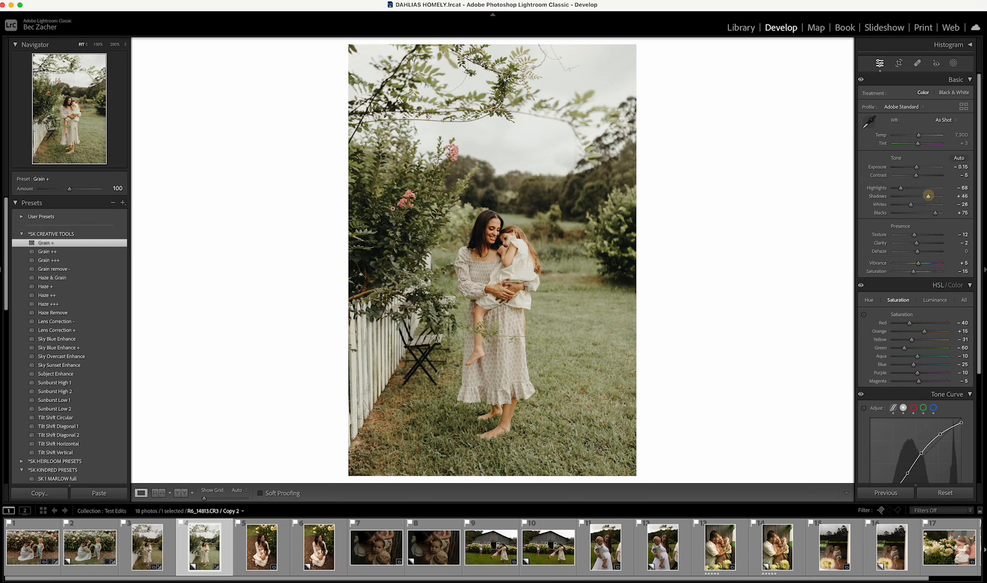
{"action": "left_click", "coordinate": [60, 374]}
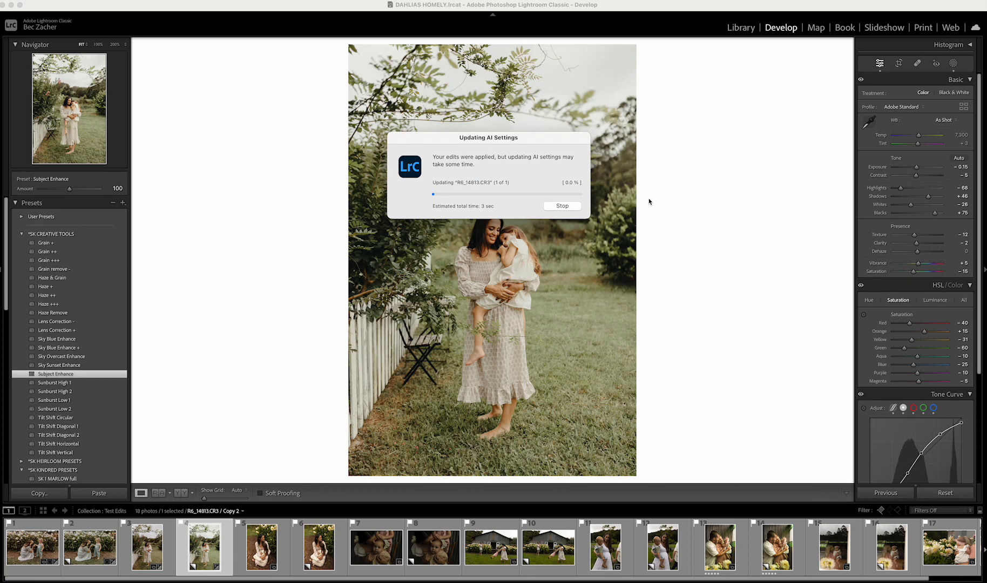
Step: Lower the Subject Enhance mask's Exposure to -0.12 on the SK 4 GOLDIE fence photo and close masking
{"action": "left_click", "coordinate": [953, 63]}
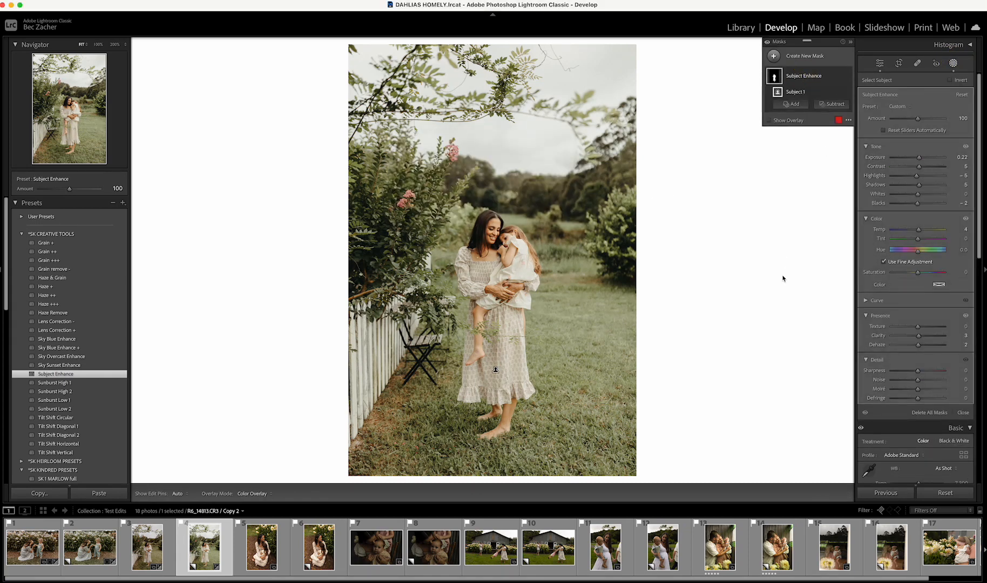
{"action": "left_click", "coordinate": [919, 158]}
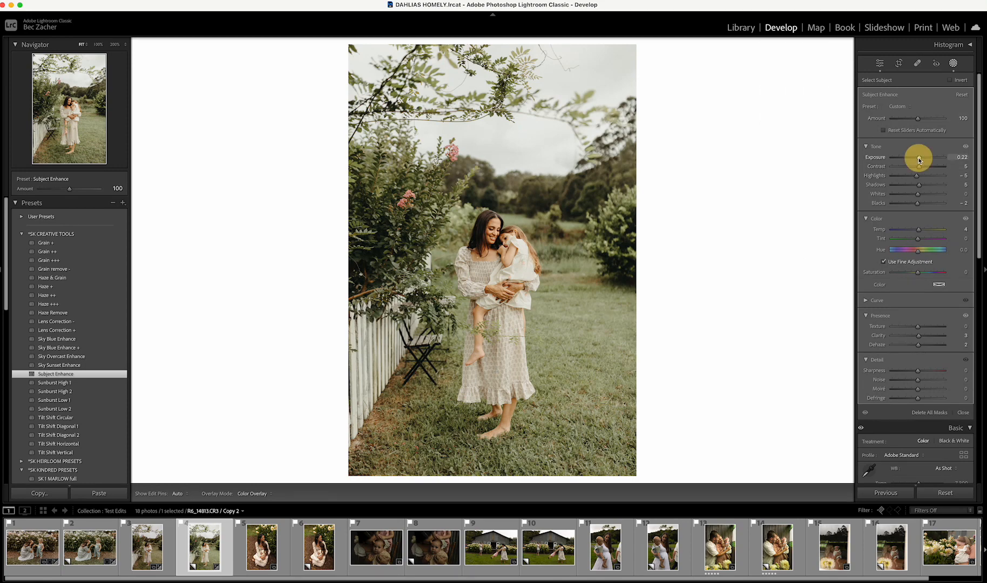
{"action": "left_click_drag", "start_coordinate": [919, 161], "coordinate": [918, 161]}
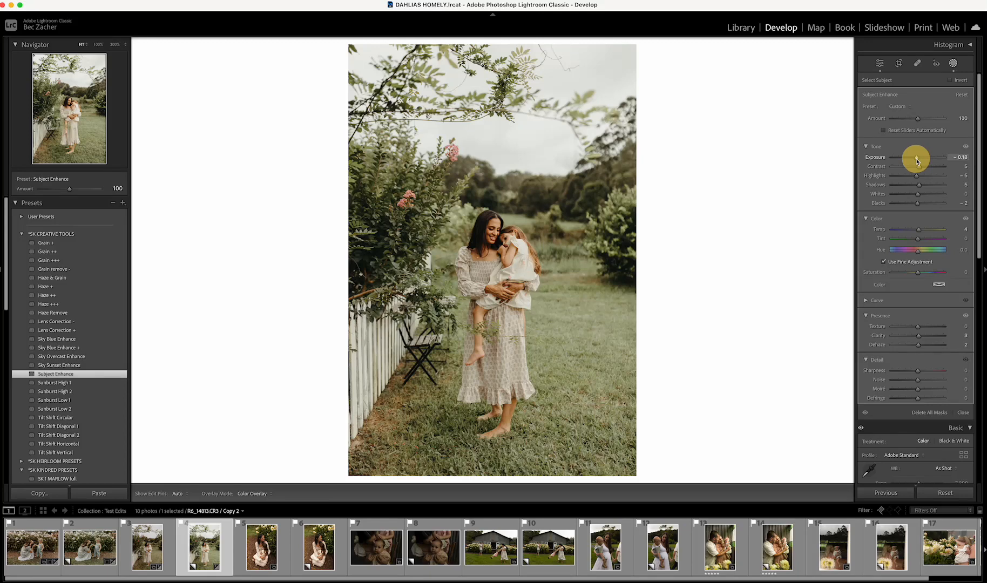
{"action": "left_click_drag", "start_coordinate": [917, 161], "coordinate": [917, 161]}
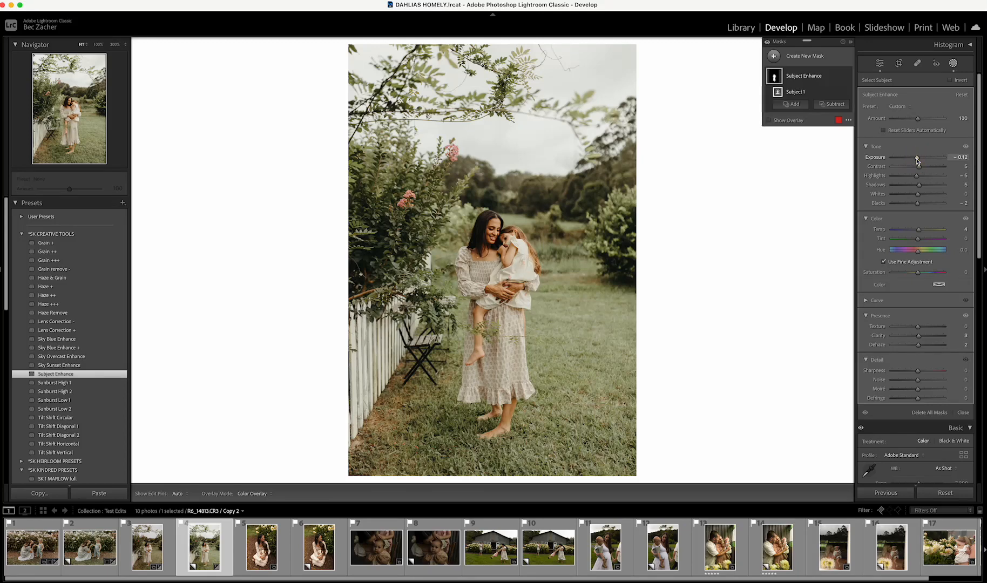
{"action": "key", "text": "shift+w"}
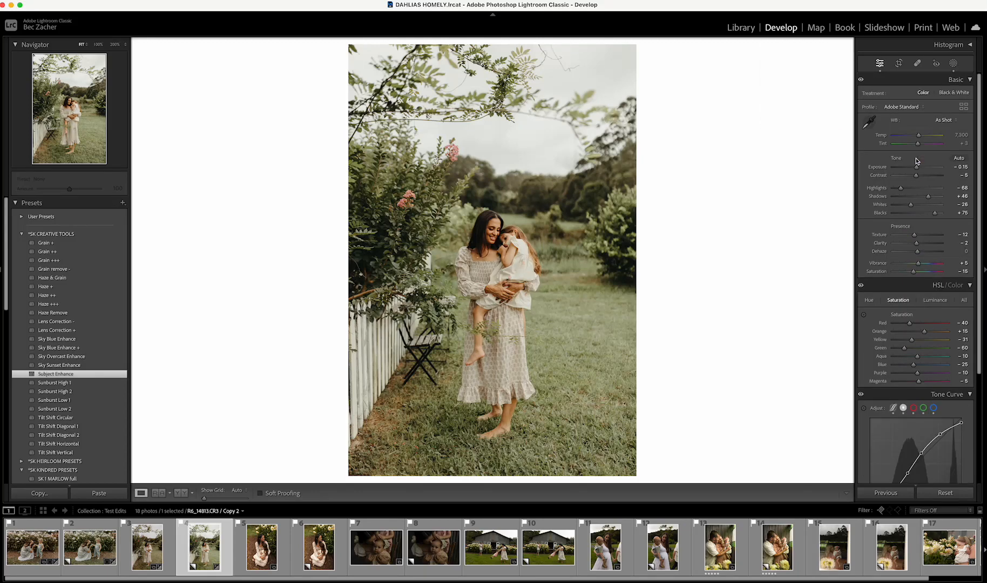
Step: Compare the edited fence photo with its original and lower the overall Exposure to -0.25
{"action": "key", "text": "backslash"}
{"action": "key", "text": "backslash"}
{"action": "key", "text": "backslash"}
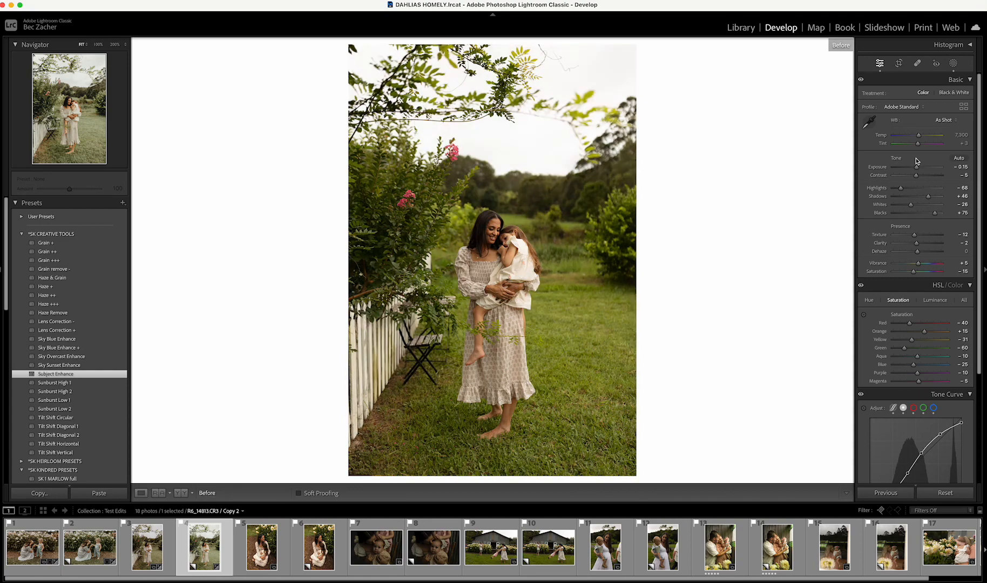
{"action": "key", "text": "backslash"}
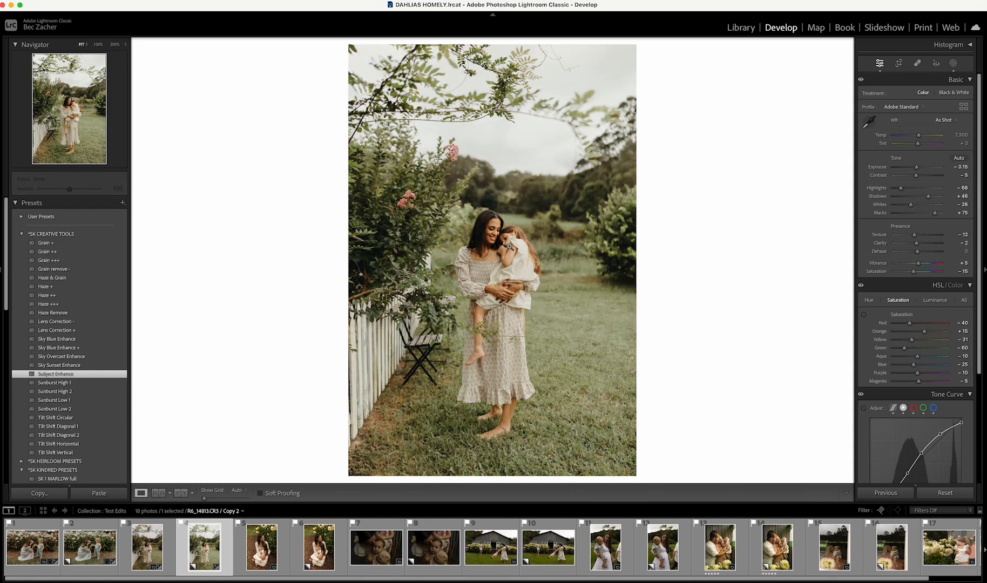
{"action": "key", "text": "backslash"}
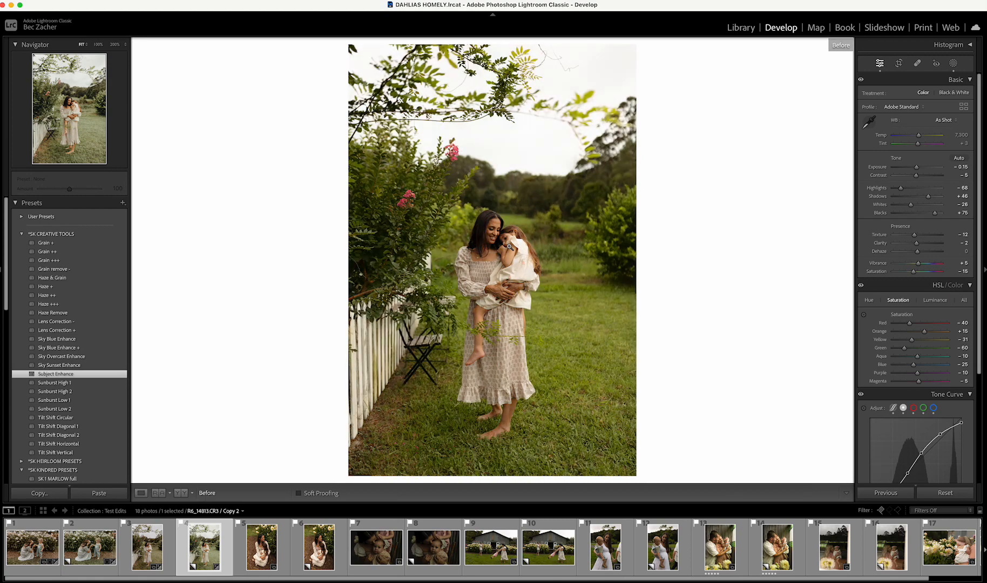
{"action": "key", "text": "backslash"}
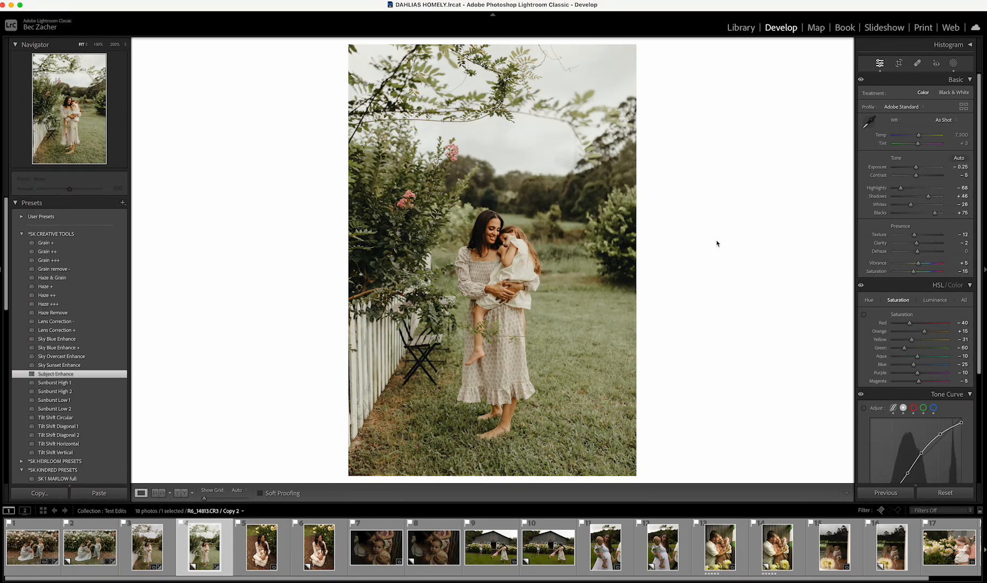
Step: Set the orange Saturation to +14 and Luminance to +24, and compare the result with the other fence photo version
{"action": "scroll", "coordinate": [951, 319], "scroll_direction": "down", "scroll_amount": 4}
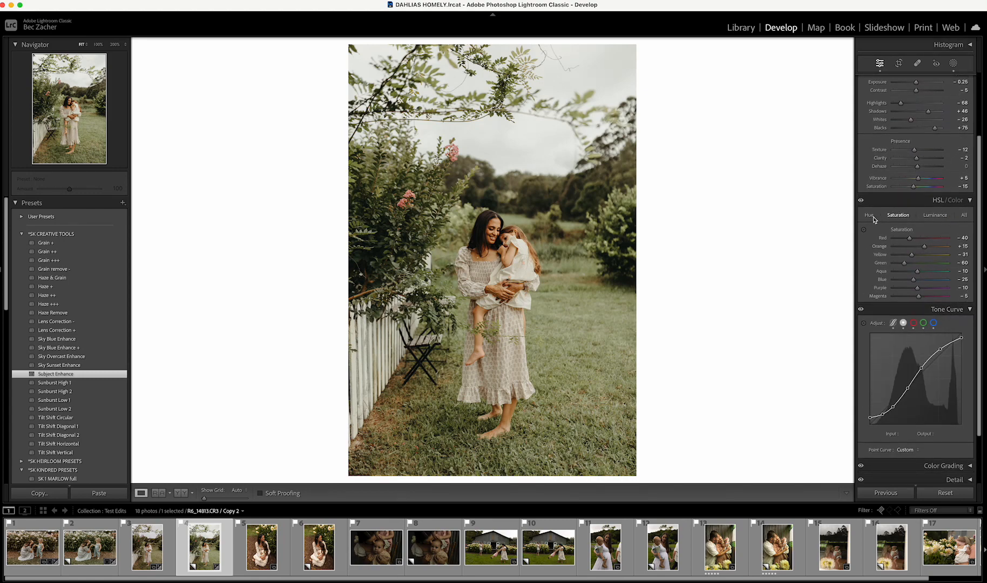
{"action": "left_click", "coordinate": [960, 200]}
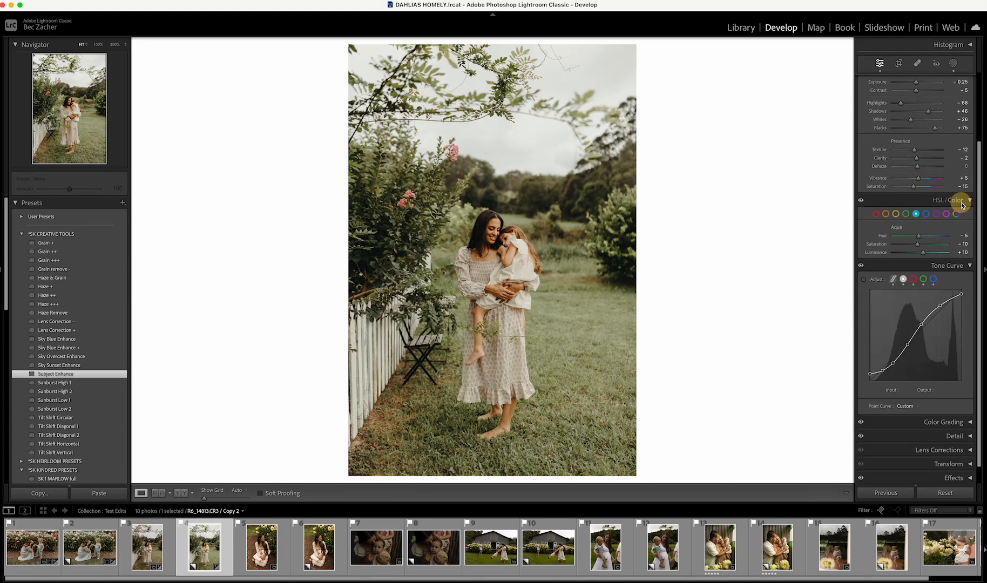
{"action": "left_click", "coordinate": [885, 214]}
{"action": "left_click_drag", "start_coordinate": [929, 252], "coordinate": [927, 255]}
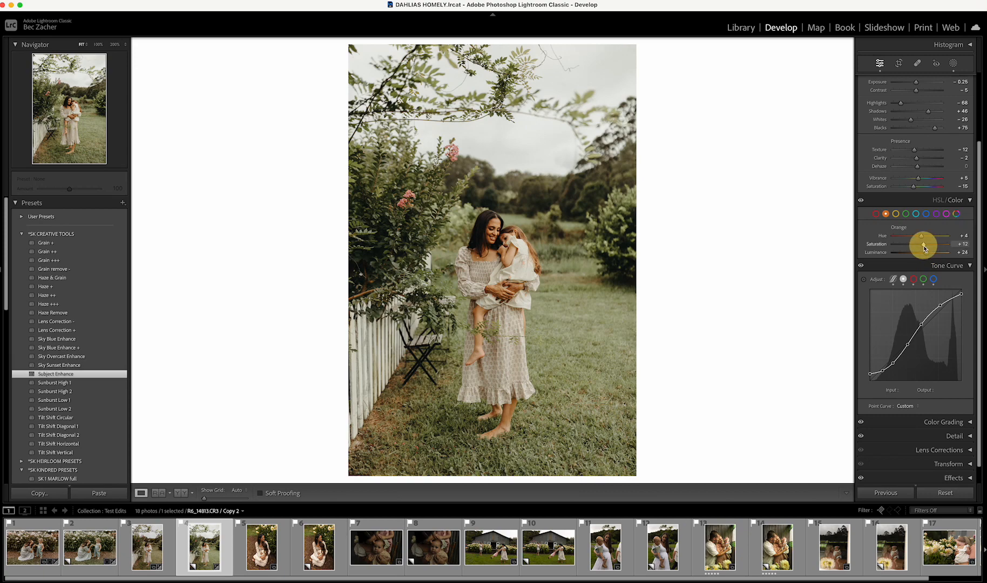
{"action": "left_click_drag", "start_coordinate": [924, 245], "coordinate": [925, 246]}
{"action": "left_click", "coordinate": [149, 552]}
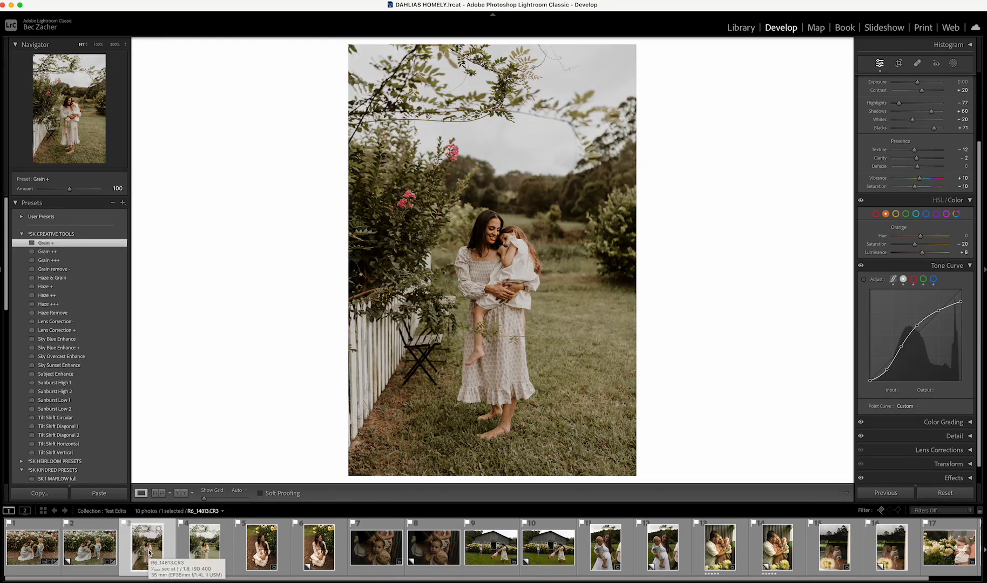
{"action": "key", "text": "Right"}
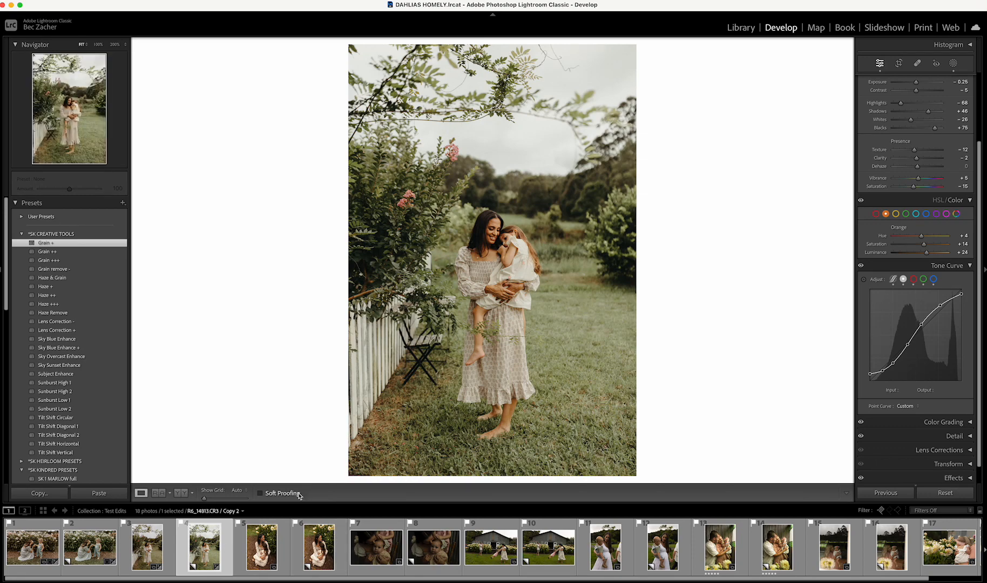
Step: Apply the SK 3 JUNIPER full preset to the first copy of the seated mother and daughter photo
{"action": "left_click", "coordinate": [262, 543]}
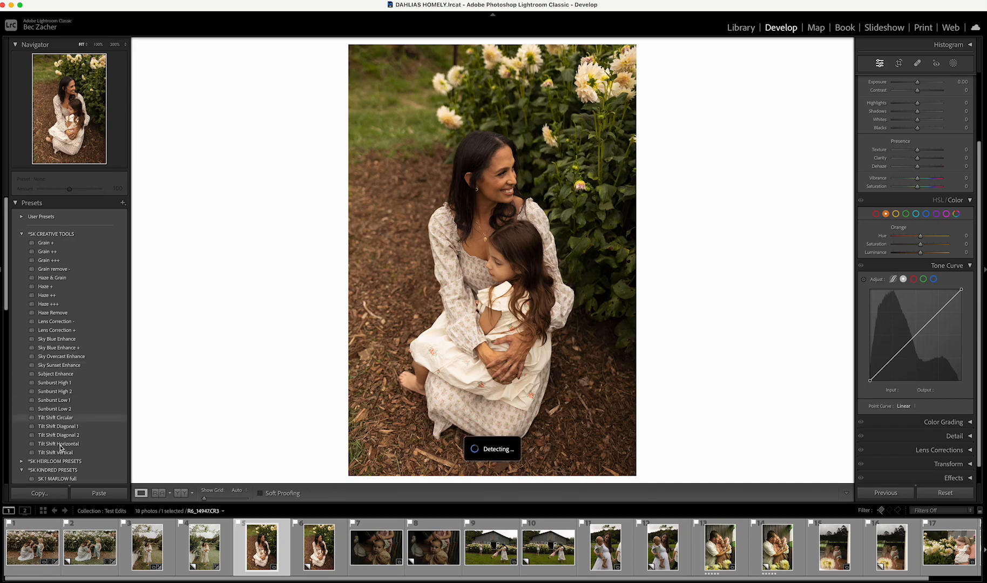
{"action": "scroll", "coordinate": [61, 448], "scroll_direction": "down", "scroll_amount": 5}
{"action": "scroll", "coordinate": [60, 448], "scroll_direction": "down", "scroll_amount": 2}
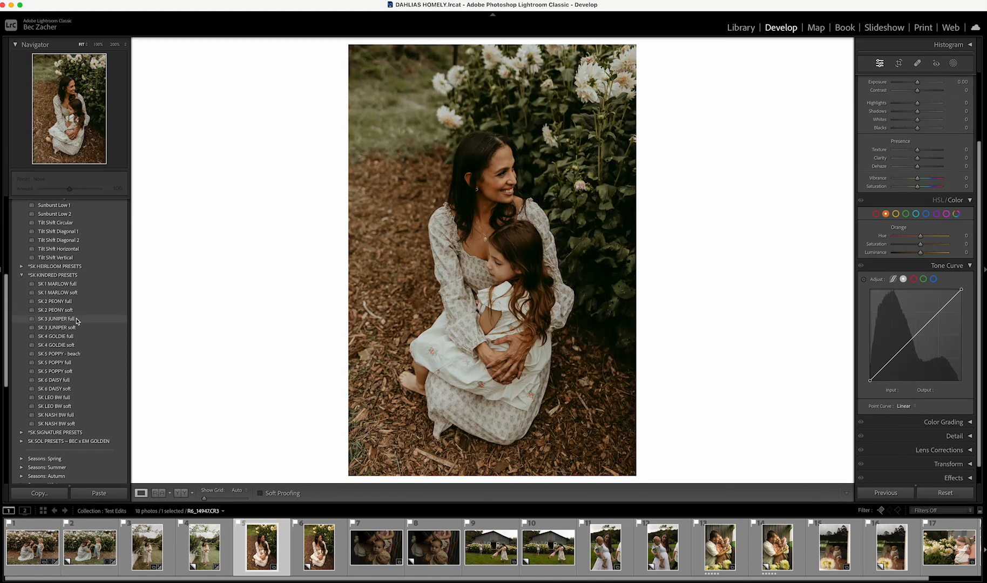
{"action": "left_click", "coordinate": [93, 320]}
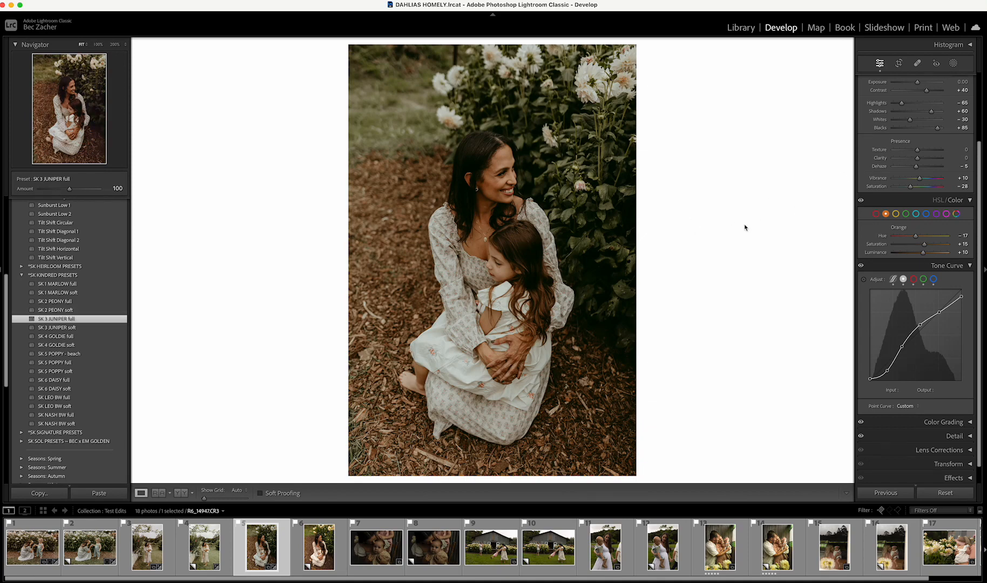
Step: Raise the seated portrait's Exposure to +0.25, checking the edit against the original photo
{"action": "scroll", "coordinate": [915, 162], "scroll_direction": "up", "scroll_amount": 4}
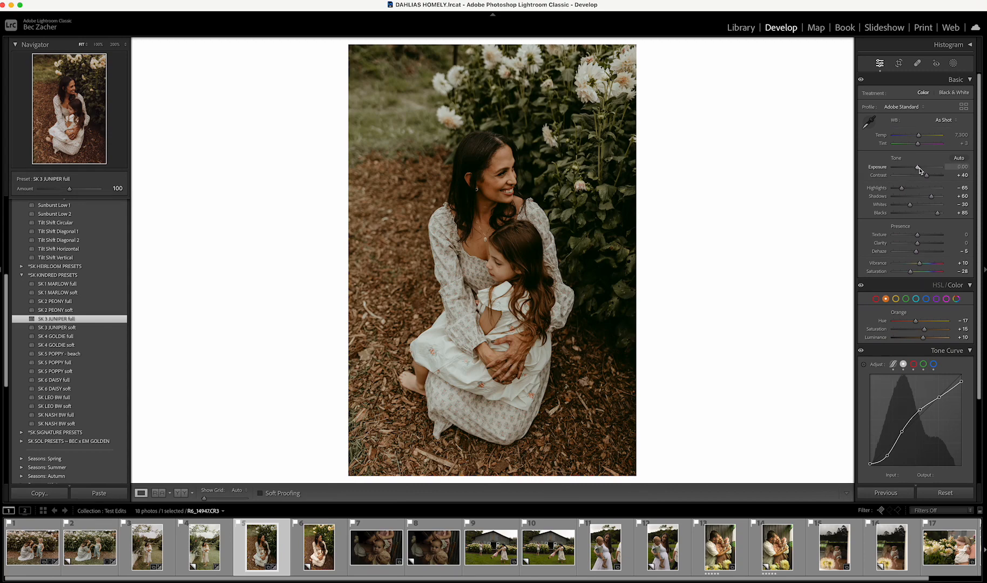
{"action": "left_click", "coordinate": [919, 170]}
{"action": "left_click_drag", "start_coordinate": [920, 171], "coordinate": [921, 171]}
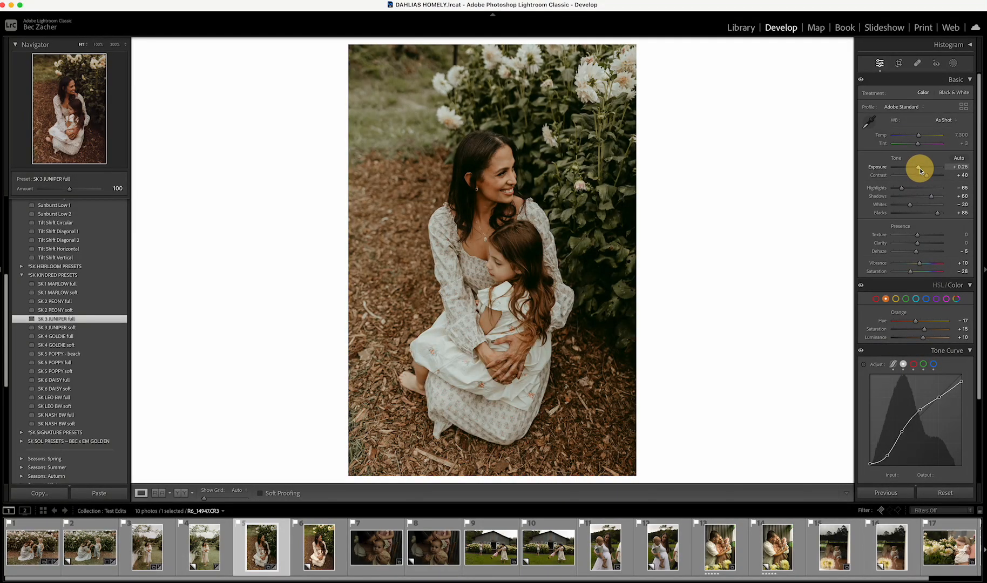
{"action": "left_click_drag", "start_coordinate": [920, 169], "coordinate": [921, 171]}
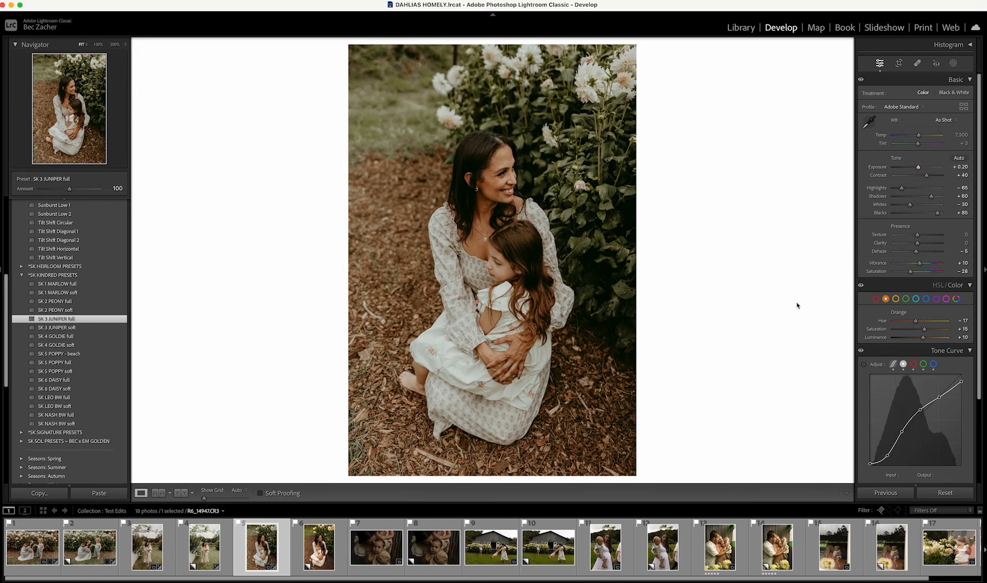
{"action": "key", "text": "backslash"}
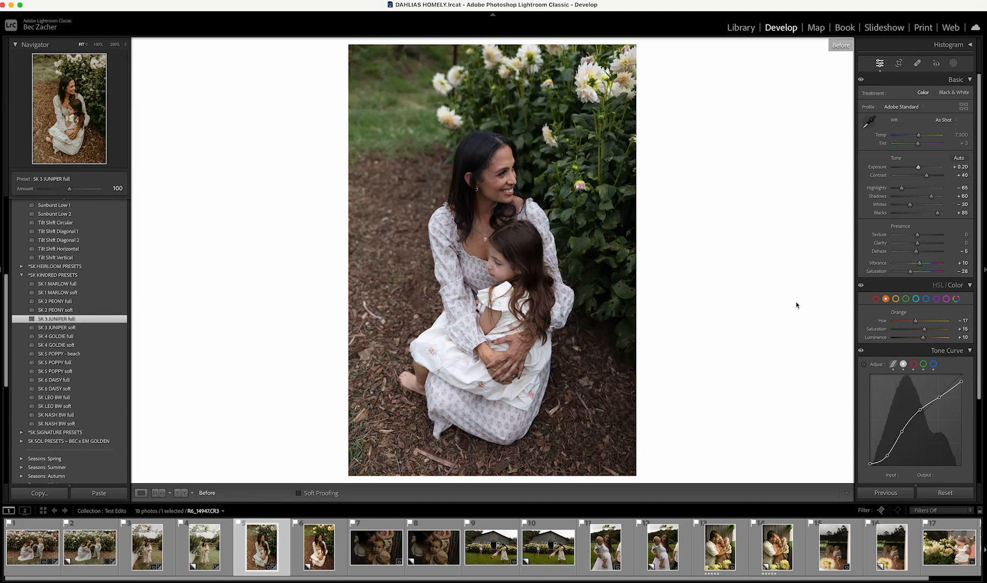
{"action": "key", "text": "backslash"}
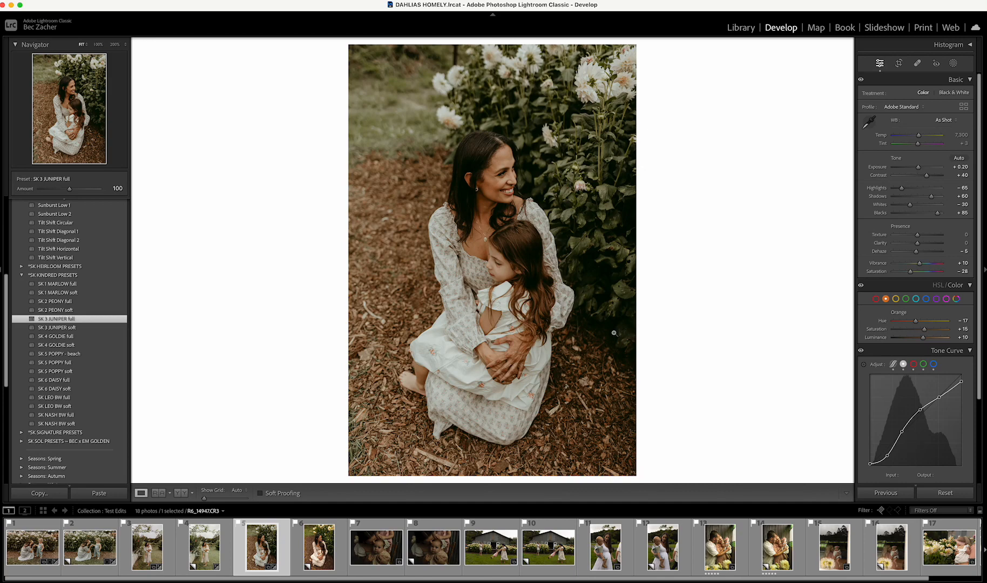
{"action": "left_click", "coordinate": [918, 168]}
{"action": "left_click_drag", "start_coordinate": [919, 169], "coordinate": [919, 171]}
Step: Add the Haze + creative tool to the SK 3 JUNIPER version of the seated portrait
{"action": "scroll", "coordinate": [73, 246], "scroll_direction": "up", "scroll_amount": 5}
{"action": "scroll", "coordinate": [73, 246], "scroll_direction": "up", "scroll_amount": 3}
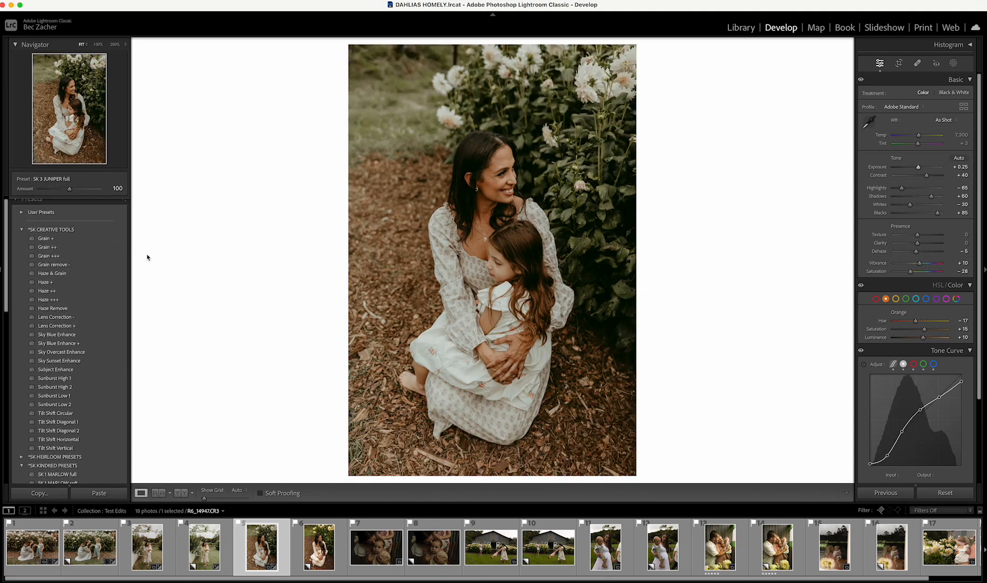
{"action": "left_click", "coordinate": [78, 283]}
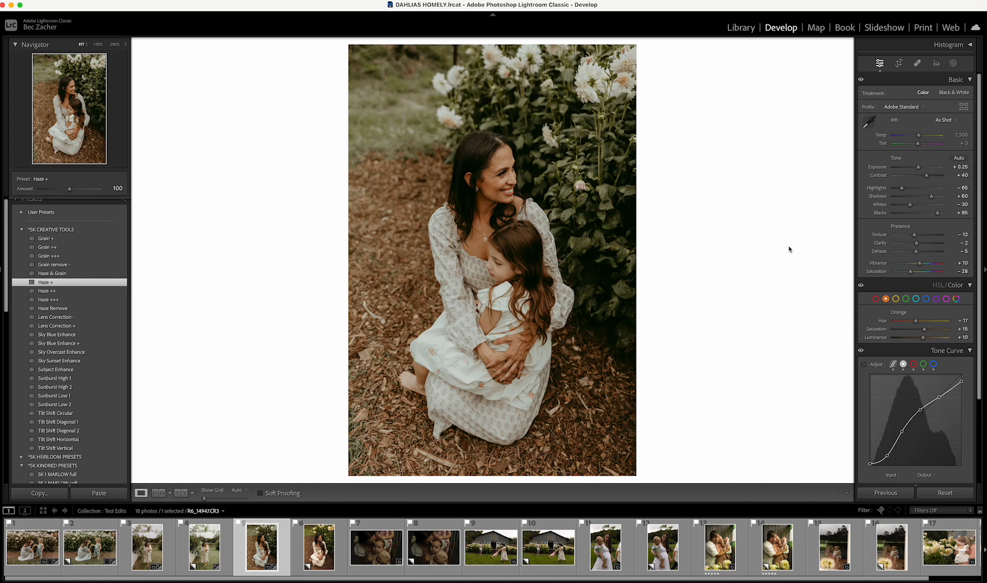
Step: Crop the seated portrait slightly tighter at its original aspect ratio, reposition the frame, and compare with the original
{"action": "left_click", "coordinate": [898, 63]}
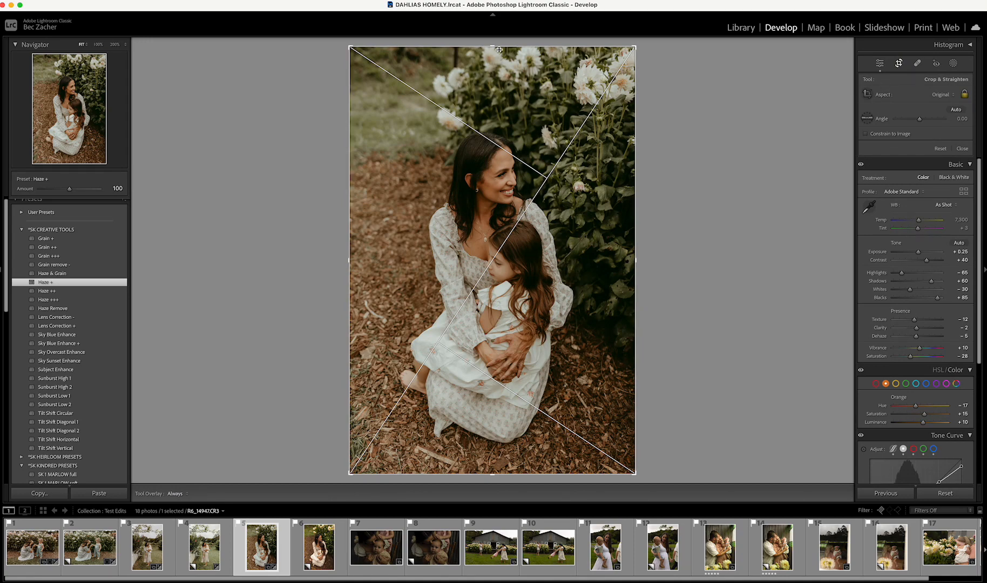
{"action": "left_click_drag", "start_coordinate": [493, 47], "coordinate": [492, 60]}
{"action": "left_click_drag", "start_coordinate": [452, 172], "coordinate": [446, 182]}
{"action": "key", "text": "Return"}
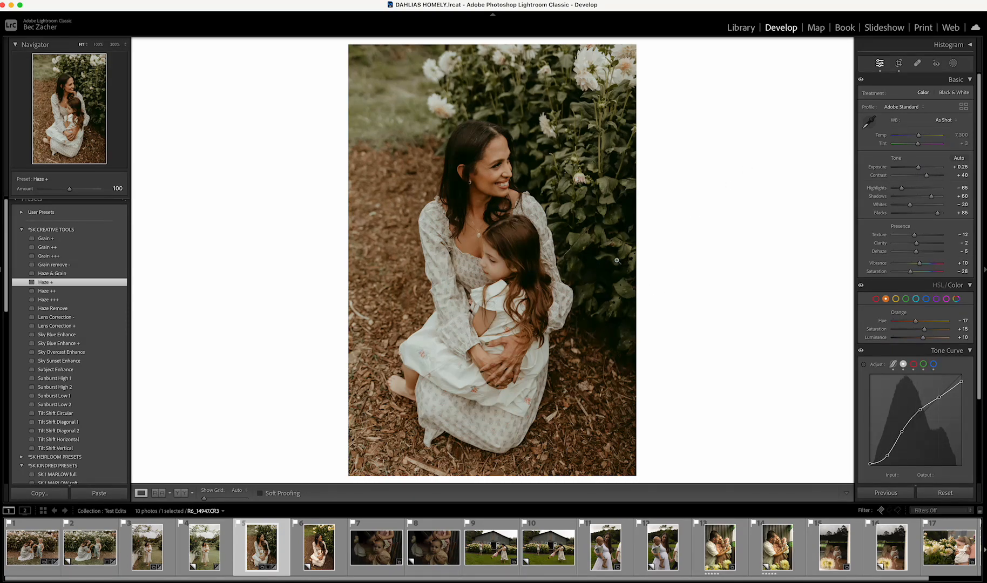
{"action": "key", "text": "backslash"}
{"action": "key", "text": "backslash"}
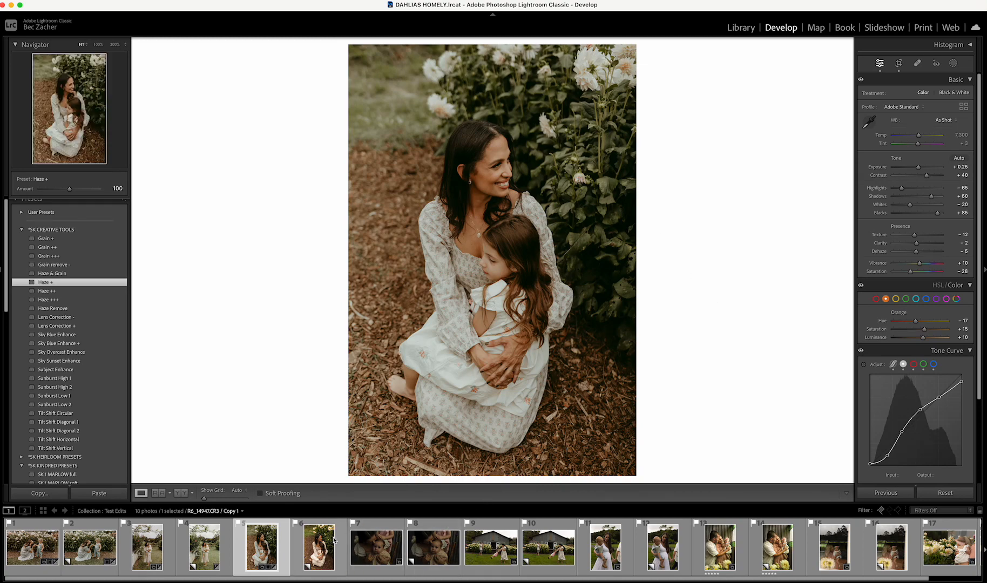
Step: Apply the SK 1 MARLOW full preset to the virtual copy of the seated mother and daughter photo
{"action": "left_click", "coordinate": [319, 549]}
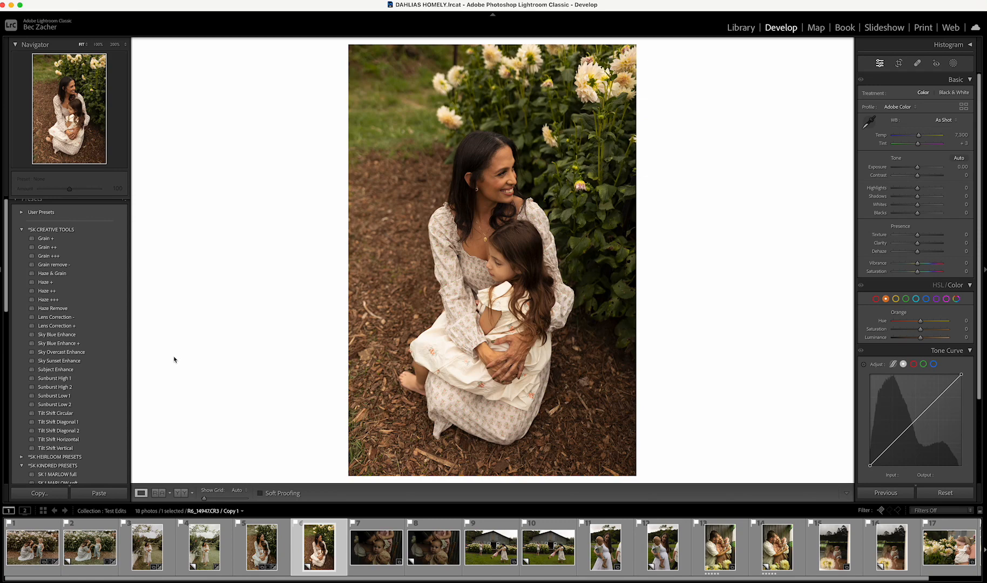
{"action": "scroll", "coordinate": [101, 400], "scroll_direction": "down", "scroll_amount": 10}
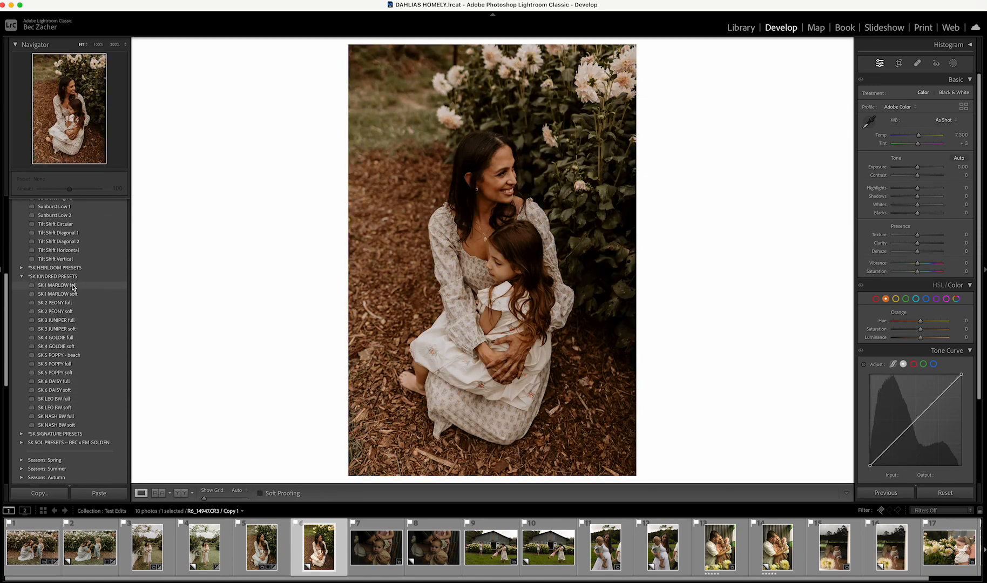
{"action": "left_click", "coordinate": [73, 286]}
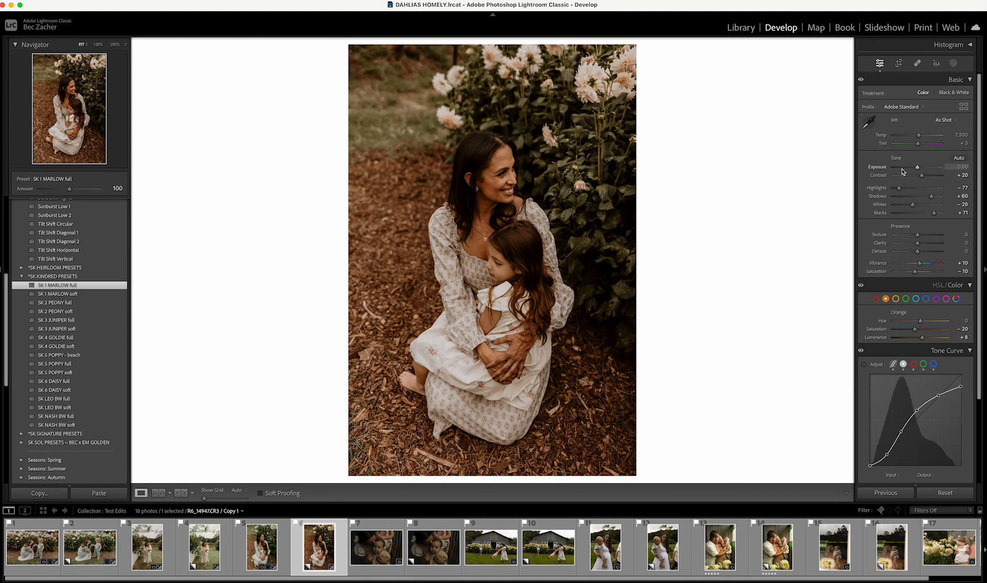
Step: Set Exposure to +0.30, Temp to 6,488 and Tint to -7, and add the Haze + creative tool
{"action": "left_click_drag", "start_coordinate": [918, 169], "coordinate": [916, 138]}
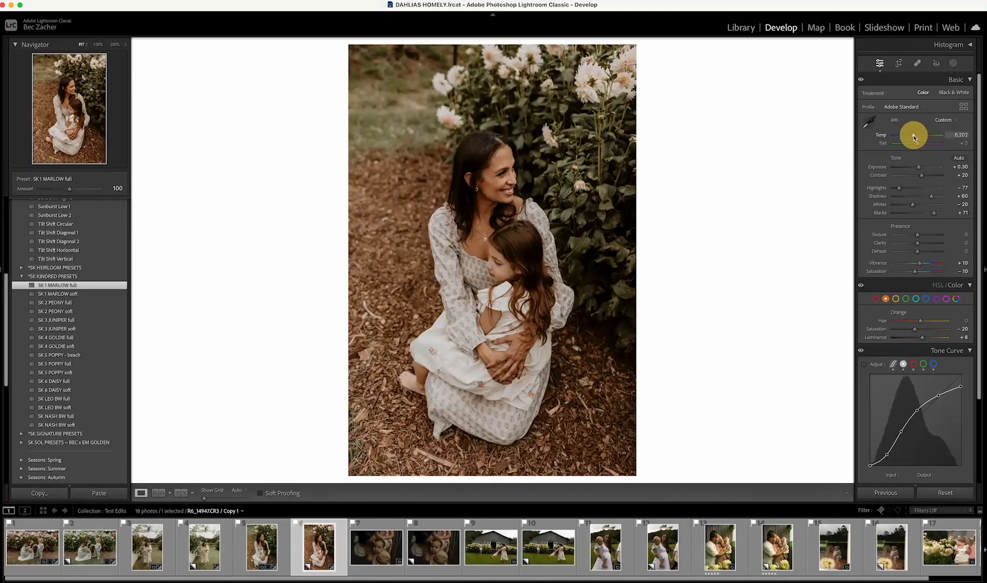
{"action": "left_click_drag", "start_coordinate": [913, 137], "coordinate": [916, 139]}
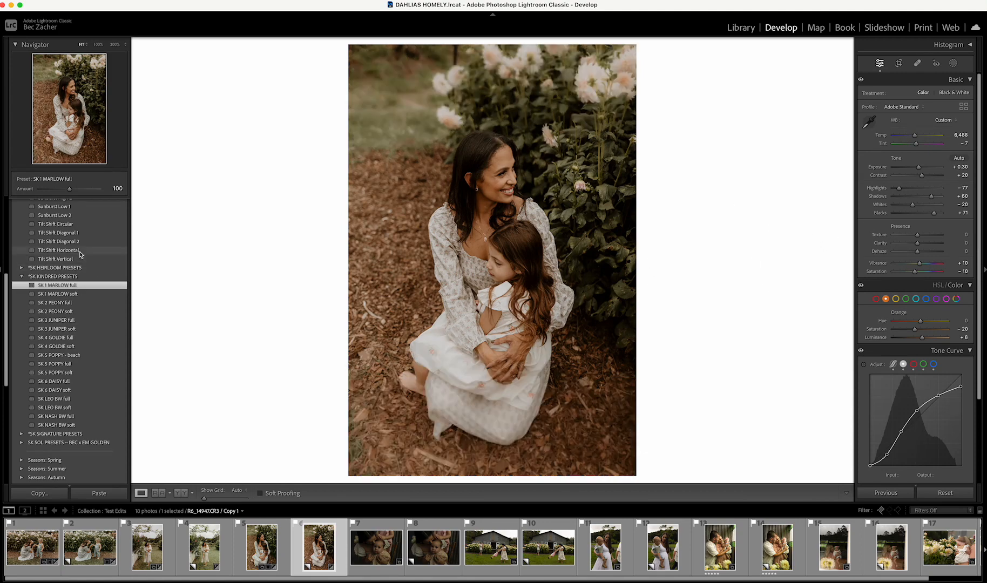
{"action": "scroll", "coordinate": [81, 254], "scroll_direction": "up", "scroll_amount": 5}
{"action": "left_click", "coordinate": [46, 286]}
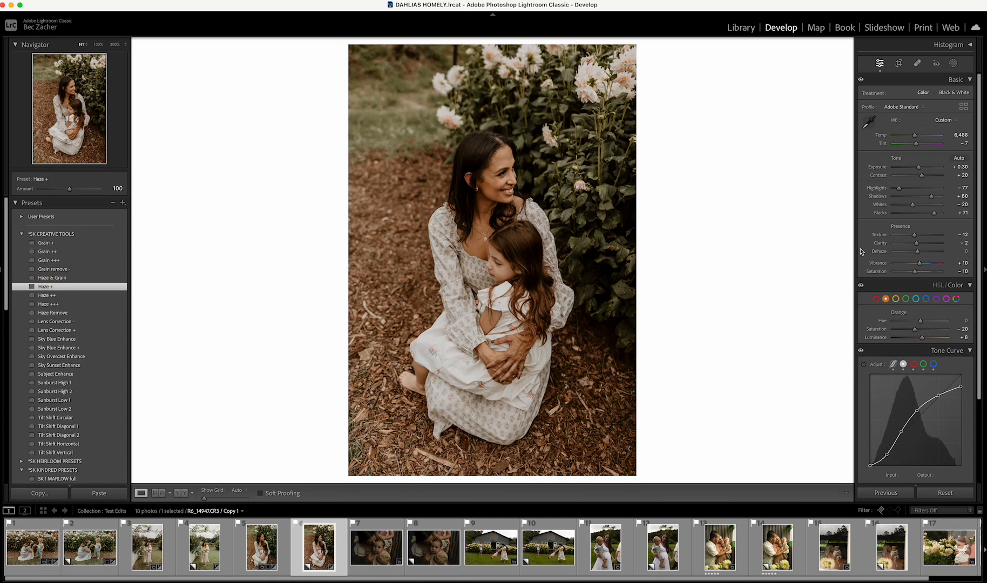
Step: Set the green Hue to -37 and the green Luminance to +56 on the SK 1 MARLOW version
{"action": "left_click", "coordinate": [906, 299]}
{"action": "mouse_move", "coordinate": [917, 339]}
{"action": "left_mouse_down"}
{"action": "mouse_move", "coordinate": [931, 335]}
{"action": "mouse_move", "coordinate": [922, 335]}
{"action": "left_mouse_up"}
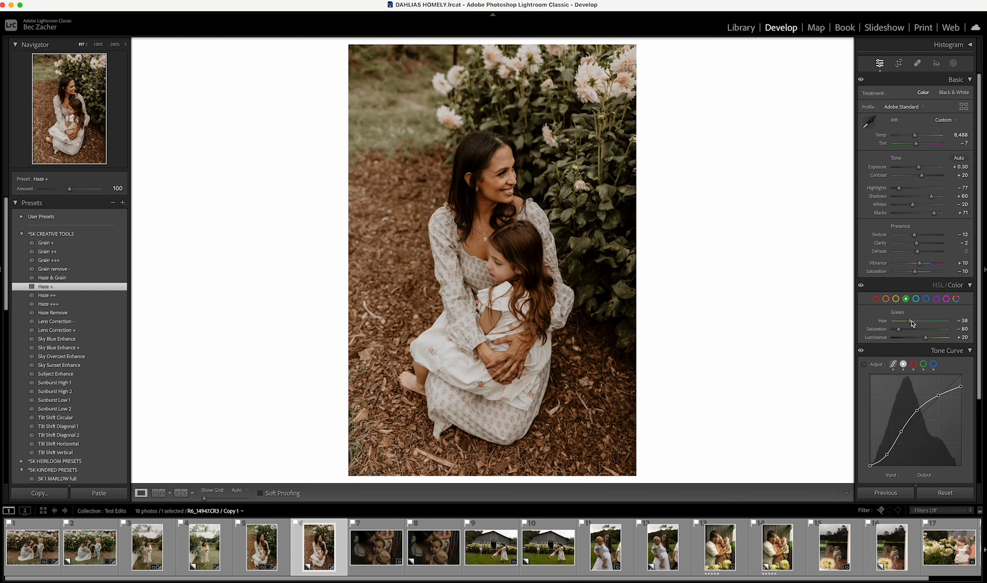
{"action": "left_click_drag", "start_coordinate": [926, 340], "coordinate": [911, 322]}
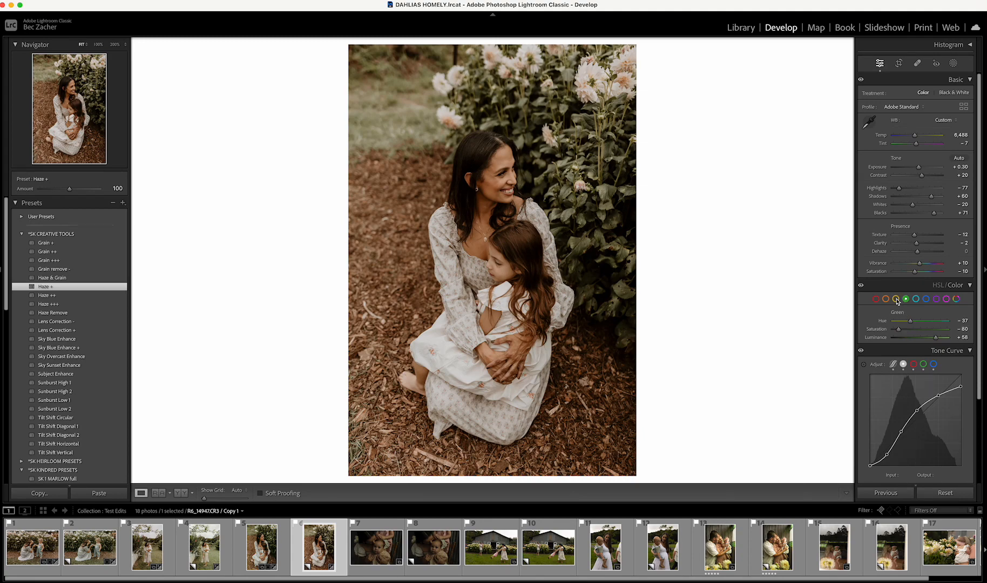
Step: Set the yellow Saturation to -25 and the yellow Luminance to +51 on the SK 1 MARLOW version
{"action": "left_click", "coordinate": [896, 300]}
{"action": "mouse_move", "coordinate": [907, 331]}
{"action": "left_mouse_down"}
{"action": "mouse_move", "coordinate": [899, 331]}
{"action": "mouse_move", "coordinate": [937, 338]}
{"action": "mouse_move", "coordinate": [907, 322]}
{"action": "mouse_move", "coordinate": [914, 330]}
{"action": "left_mouse_up"}
{"action": "left_click", "coordinate": [905, 299]}
{"action": "left_click", "coordinate": [896, 298]}
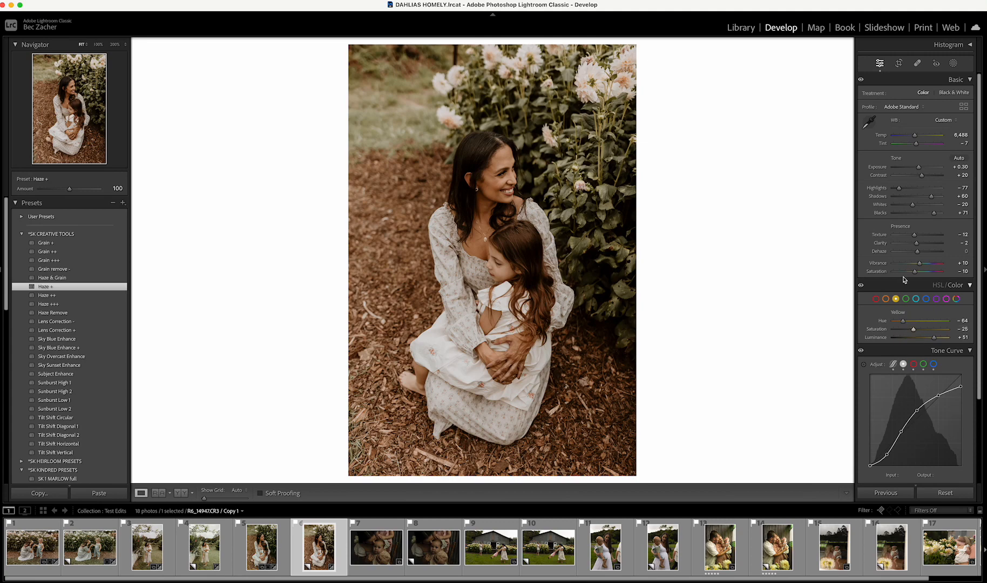
Step: Compare the SK 1 MARLOW version with the other edit of the seated portrait as the reference photo
{"action": "scroll", "coordinate": [937, 189], "scroll_direction": "up", "scroll_amount": 1}
{"action": "scroll", "coordinate": [937, 189], "scroll_direction": "down", "scroll_amount": 1}
{"action": "left_click", "coordinate": [164, 495]}
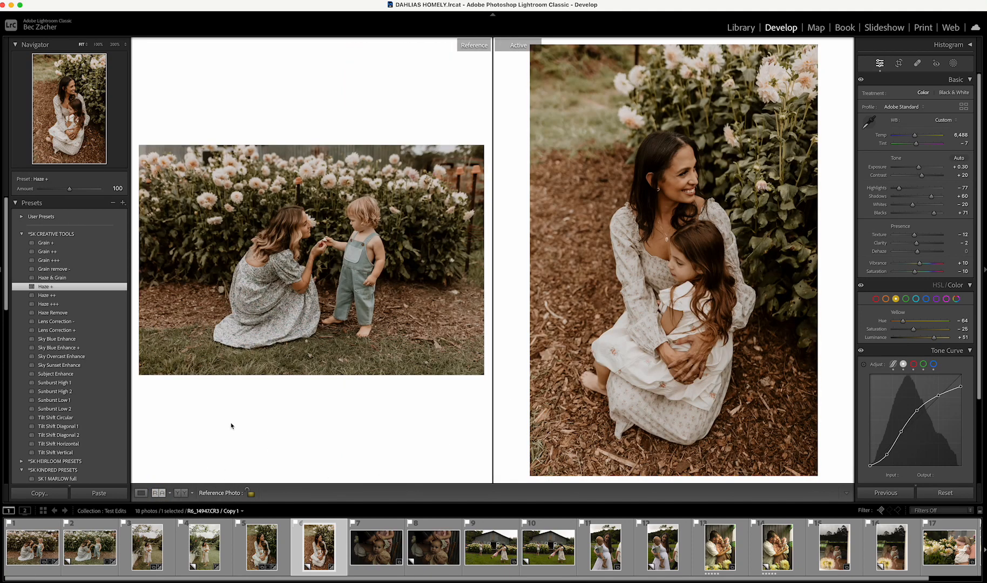
{"action": "left_click_drag", "start_coordinate": [330, 540], "coordinate": [290, 286]}
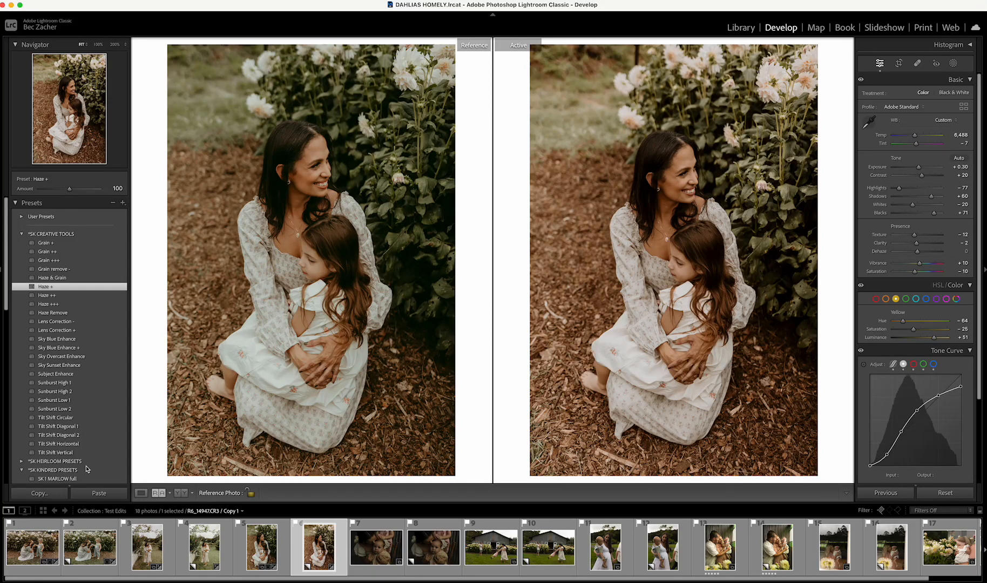
{"action": "scroll", "coordinate": [60, 441], "scroll_direction": "down", "scroll_amount": 3}
{"action": "scroll", "coordinate": [60, 441], "scroll_direction": "down", "scroll_amount": 8}
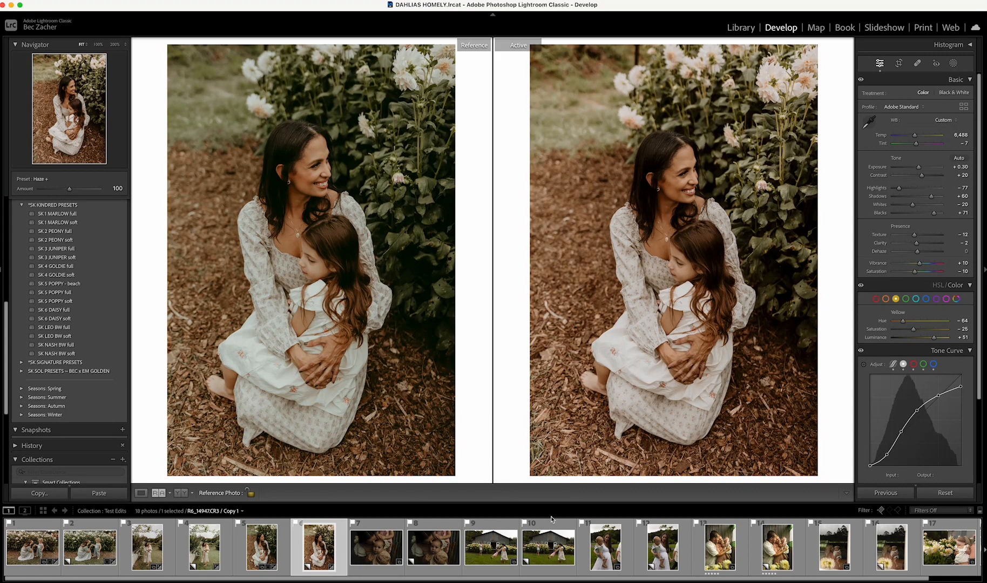
Step: Open the dark baby portrait in single-photo view and apply the SK 1 MARLOW full preset
{"action": "left_click", "coordinate": [386, 547]}
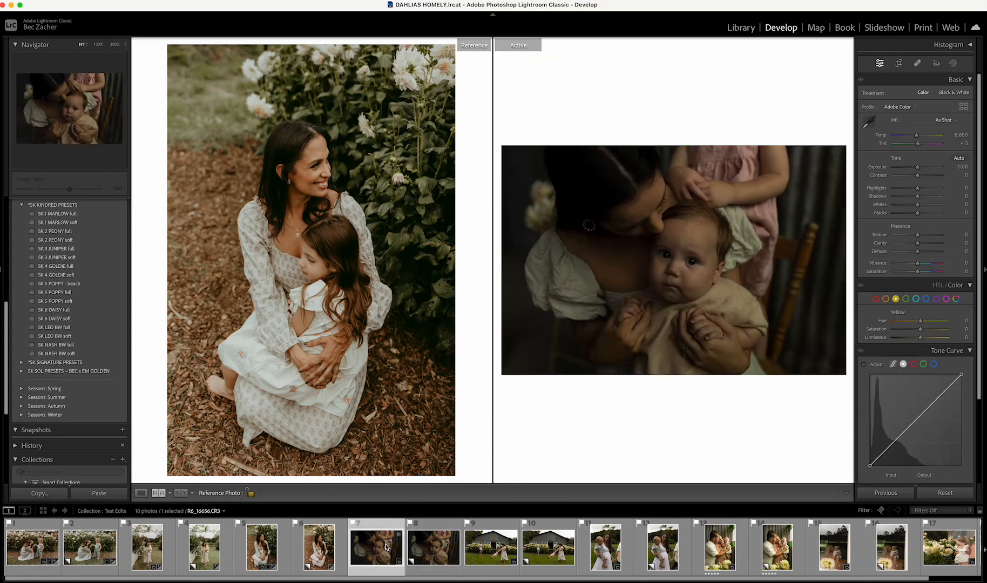
{"action": "left_click", "coordinate": [141, 493]}
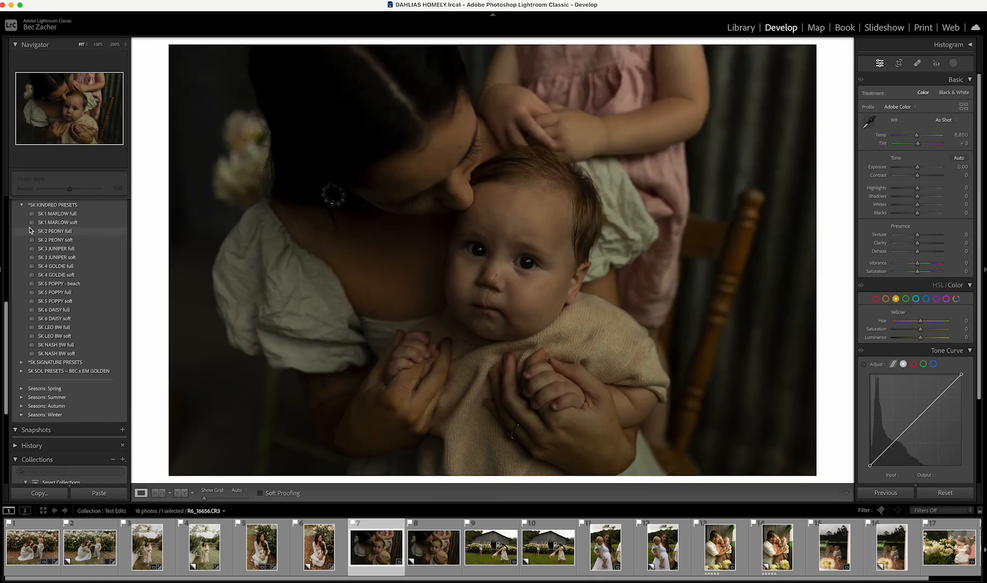
{"action": "scroll", "coordinate": [29, 231], "scroll_direction": "up", "scroll_amount": 5}
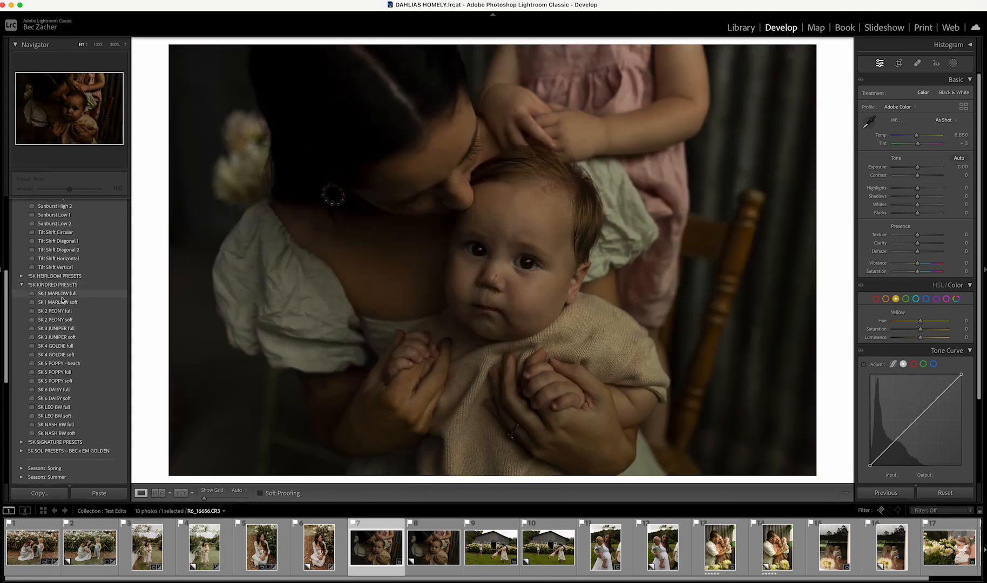
{"action": "left_click", "coordinate": [76, 294]}
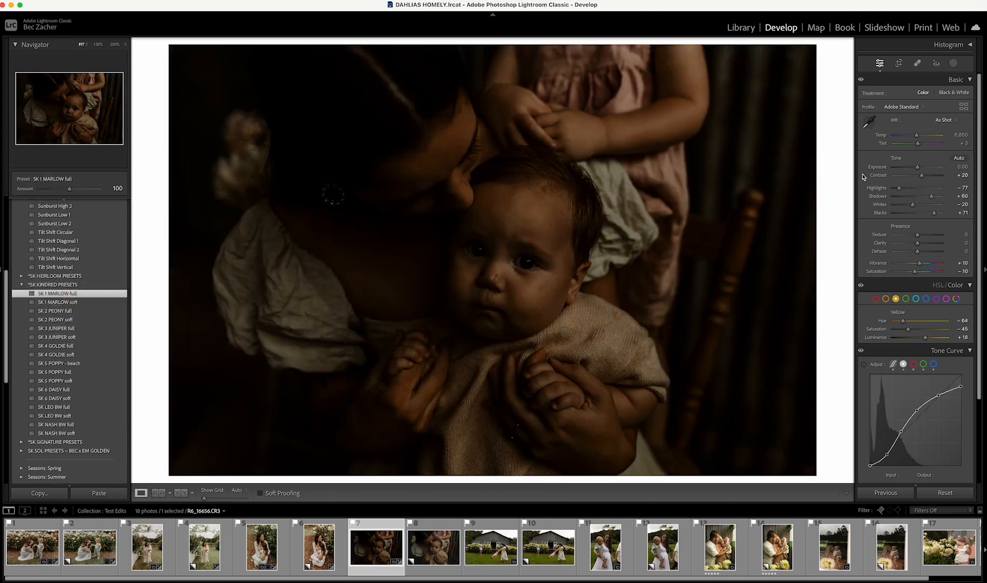
Step: Raise the baby portrait's Exposure to +1.75 and add the Haze + and Grain + creative tools
{"action": "left_click", "coordinate": [922, 168]}
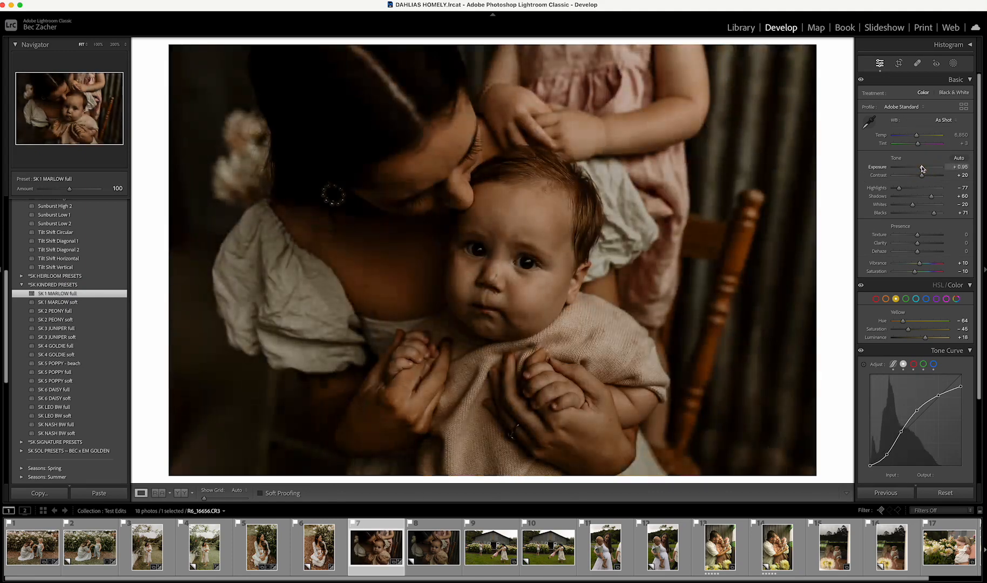
{"action": "left_click_drag", "start_coordinate": [922, 168], "coordinate": [925, 170]}
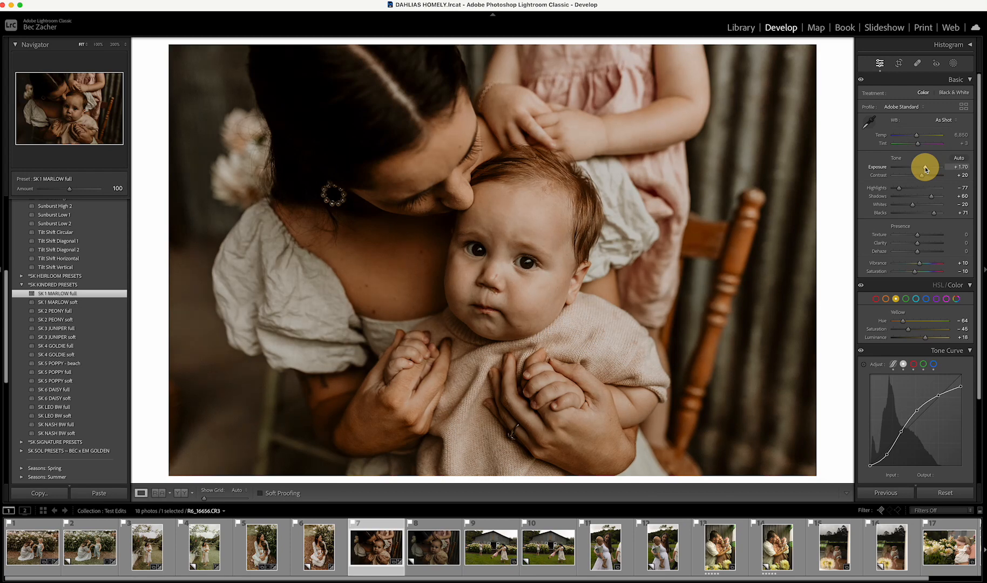
{"action": "left_click_drag", "start_coordinate": [925, 170], "coordinate": [925, 169]}
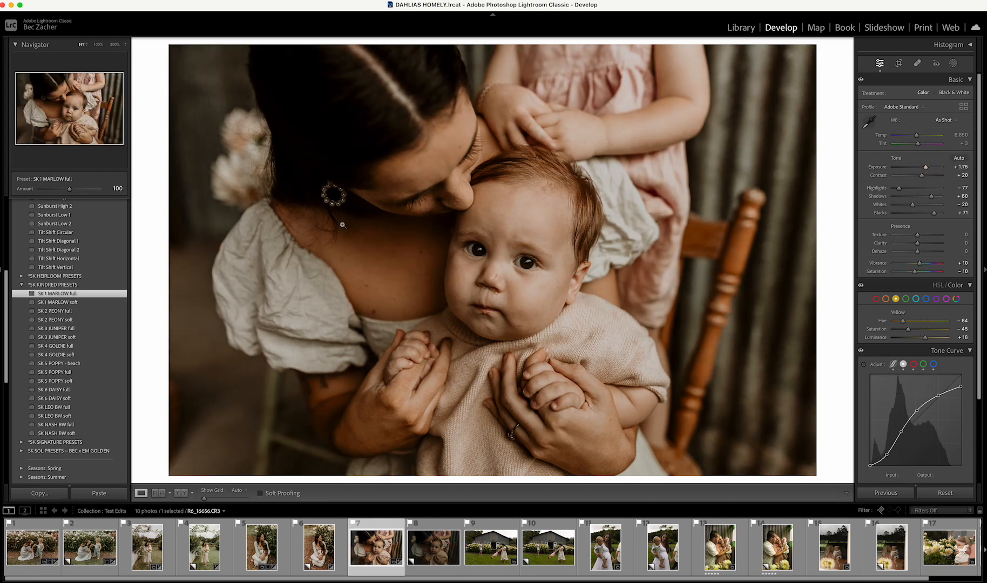
{"action": "scroll", "coordinate": [51, 290], "scroll_direction": "up", "scroll_amount": 6}
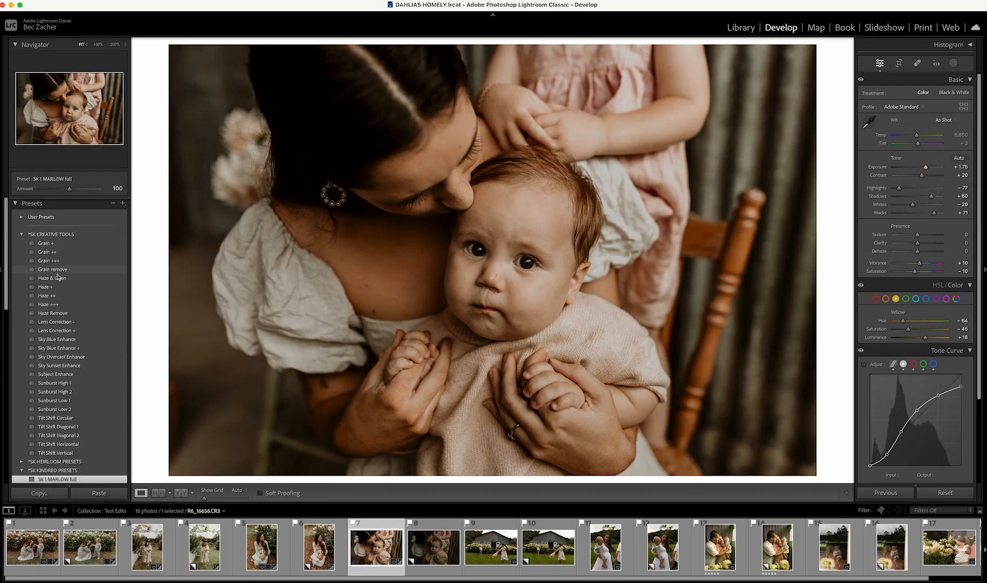
{"action": "left_click", "coordinate": [49, 287]}
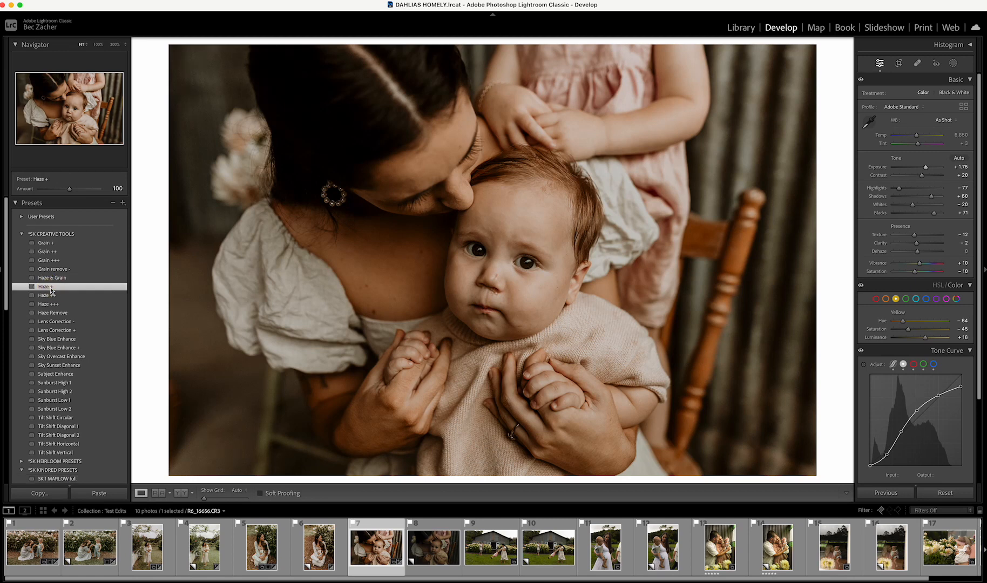
{"action": "left_click", "coordinate": [66, 243]}
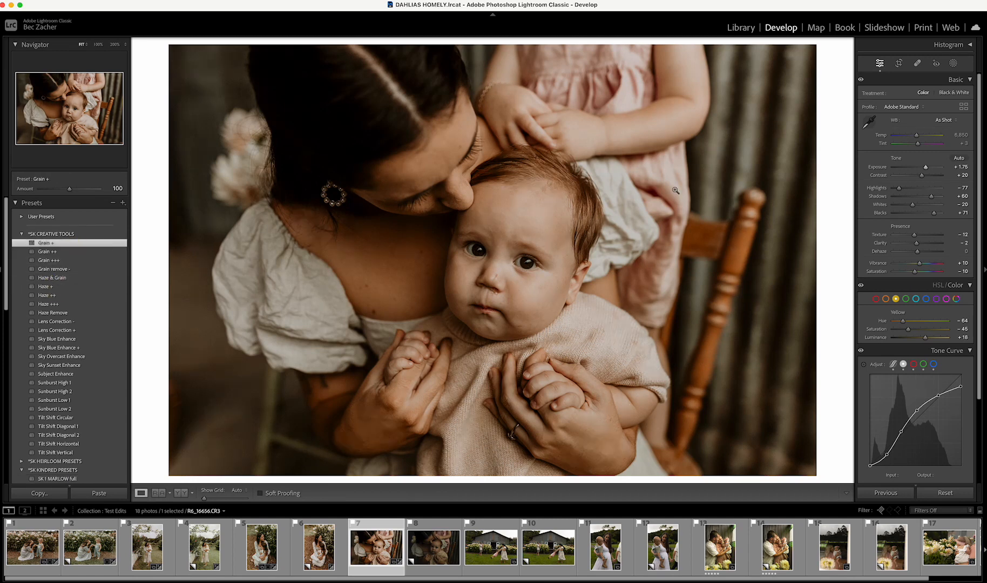
Step: Set Temp to 6,536 and Exposure to +1.85, and add the Subject Enhance creative tool
{"action": "left_click", "coordinate": [916, 137]}
{"action": "left_click_drag", "start_coordinate": [916, 136], "coordinate": [916, 139]}
{"action": "left_click", "coordinate": [54, 375]}
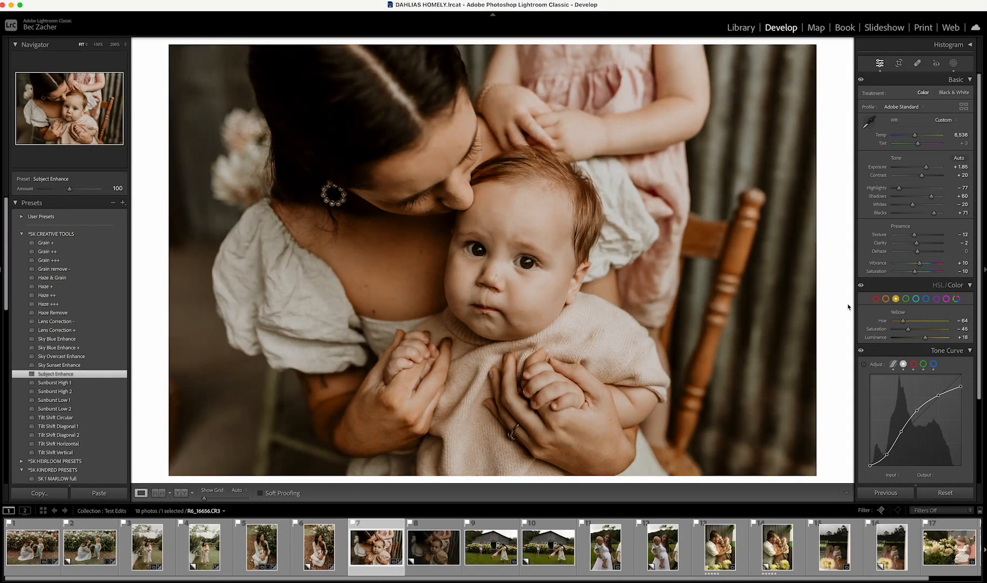
Step: Heal the mark on the bridge of the baby's nose with a healing spot of size 76
{"action": "left_click", "coordinate": [518, 283]}
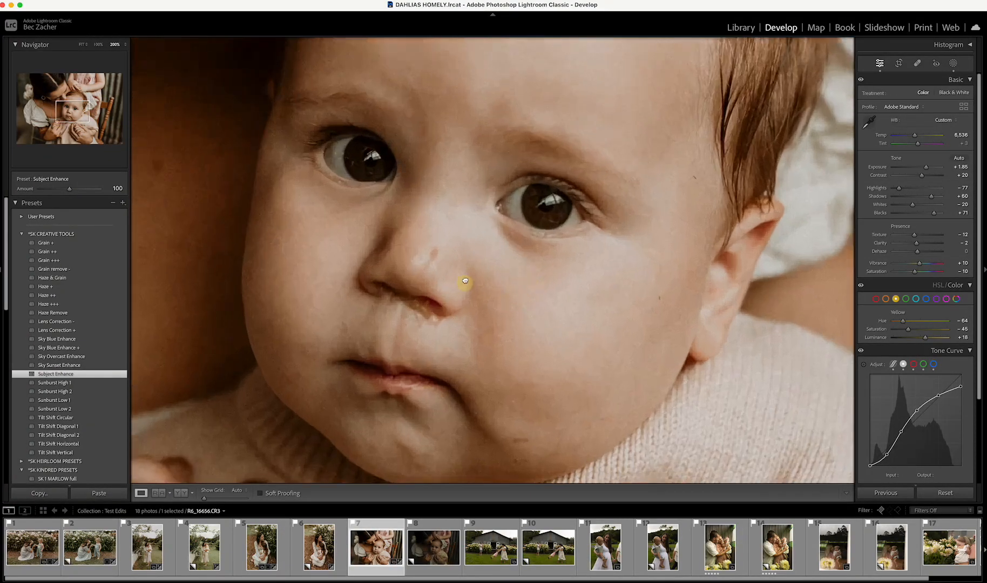
{"action": "left_click_drag", "start_coordinate": [461, 287], "coordinate": [504, 227]}
{"action": "left_click", "coordinate": [917, 64]}
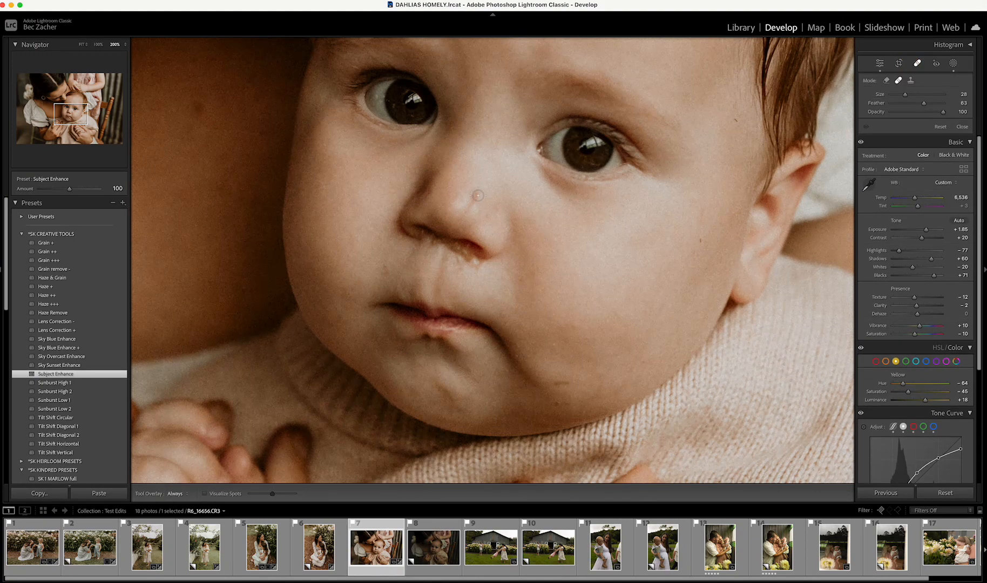
{"action": "scroll", "coordinate": [477, 195], "scroll_direction": "up", "scroll_amount": 6}
{"action": "left_click", "coordinate": [473, 199]}
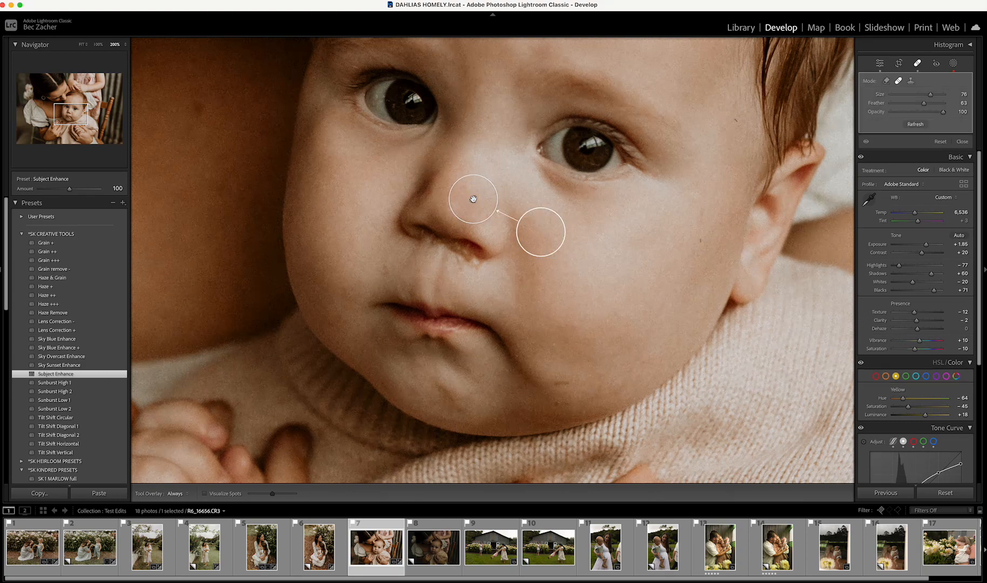
{"action": "key", "text": "ctrl+z"}
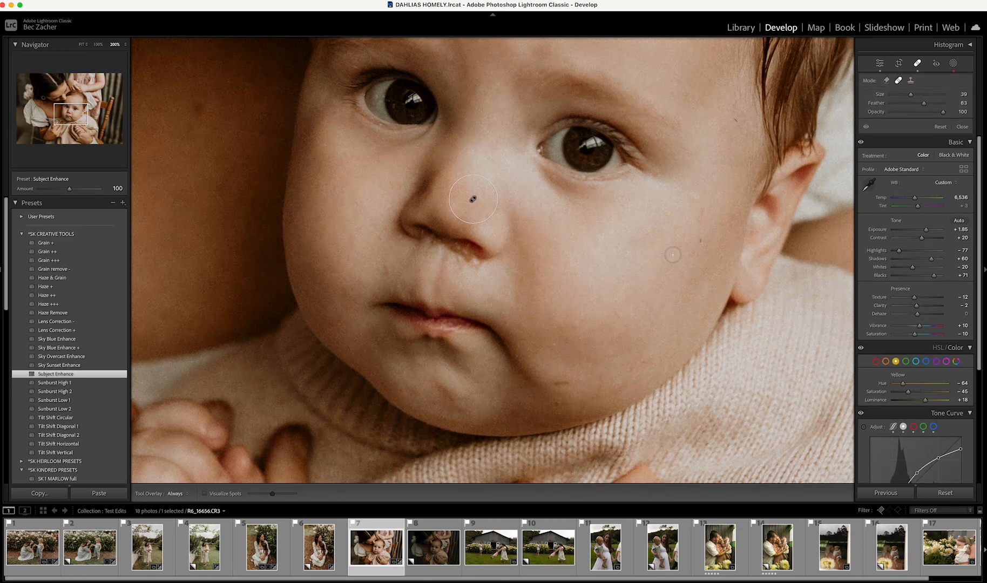
Step: Heal the marks on the baby's chin and lower cheek with spots of size 55 and 36, sampling nearby clear skin
{"action": "left_click", "coordinate": [563, 387]}
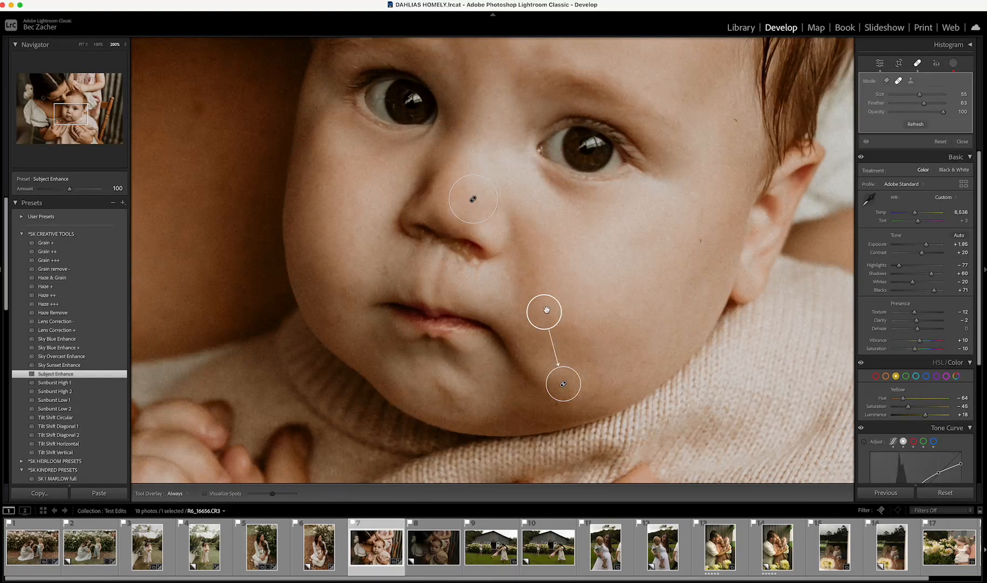
{"action": "left_click_drag", "start_coordinate": [545, 311], "coordinate": [602, 363]}
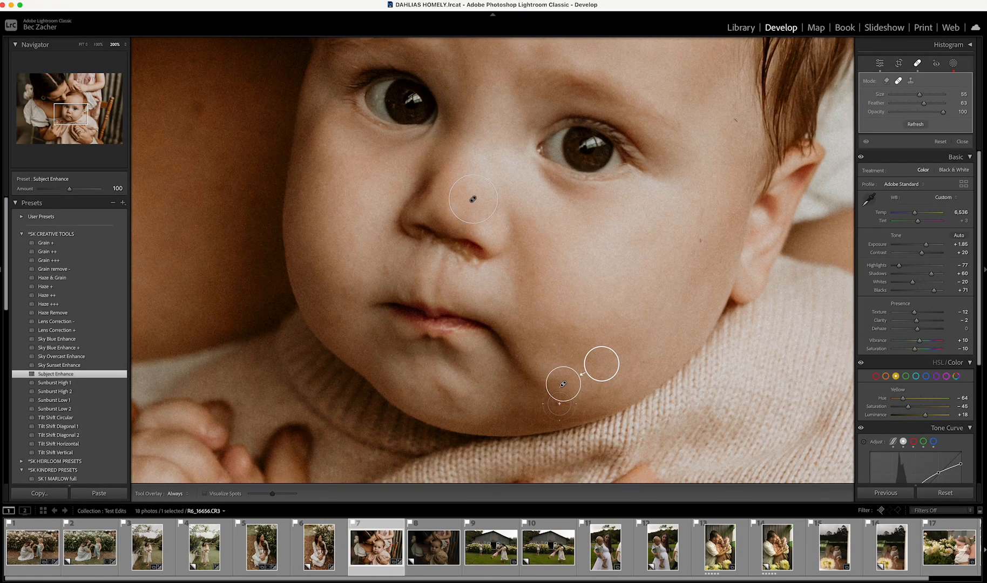
{"action": "scroll", "coordinate": [563, 400], "scroll_direction": "down", "scroll_amount": 4}
{"action": "left_click", "coordinate": [560, 404]}
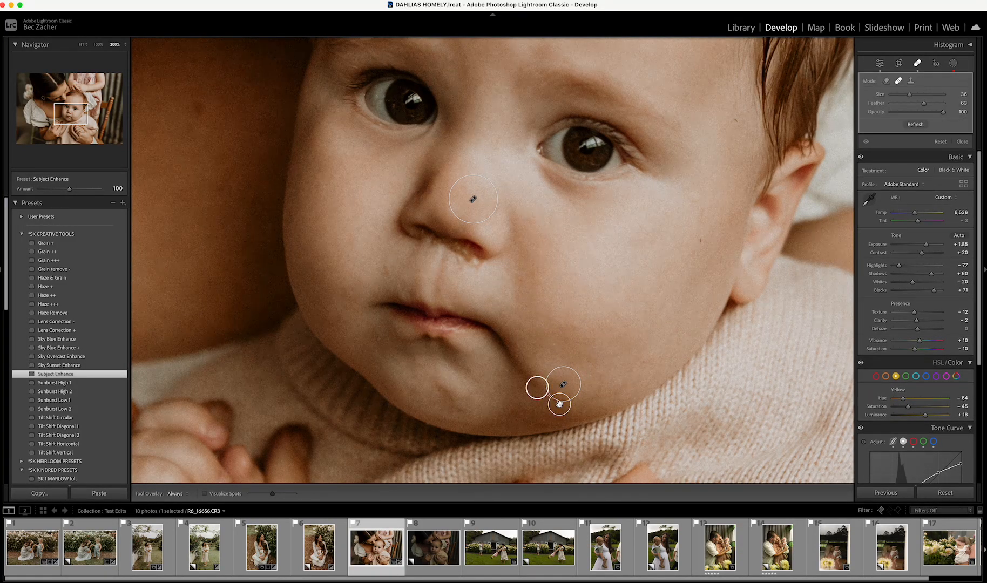
{"action": "left_click_drag", "start_coordinate": [538, 387], "coordinate": [597, 382]}
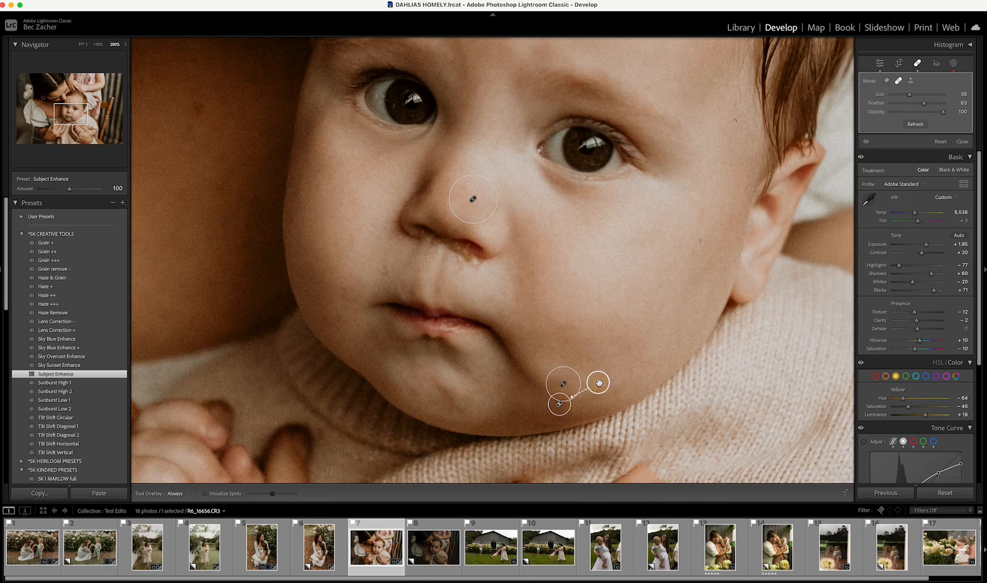
{"action": "left_click", "coordinate": [557, 342]}
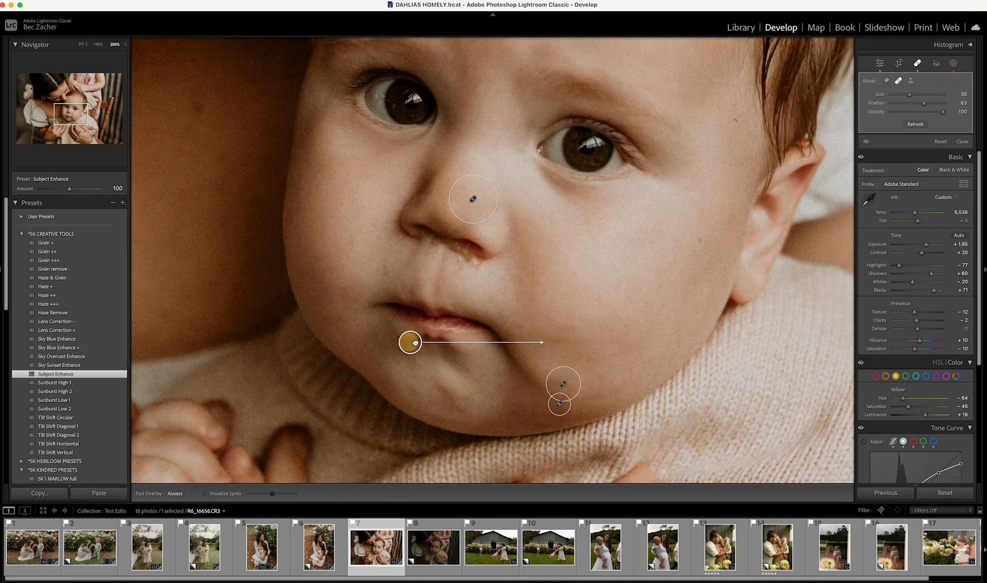
{"action": "left_click_drag", "start_coordinate": [416, 343], "coordinate": [577, 339]}
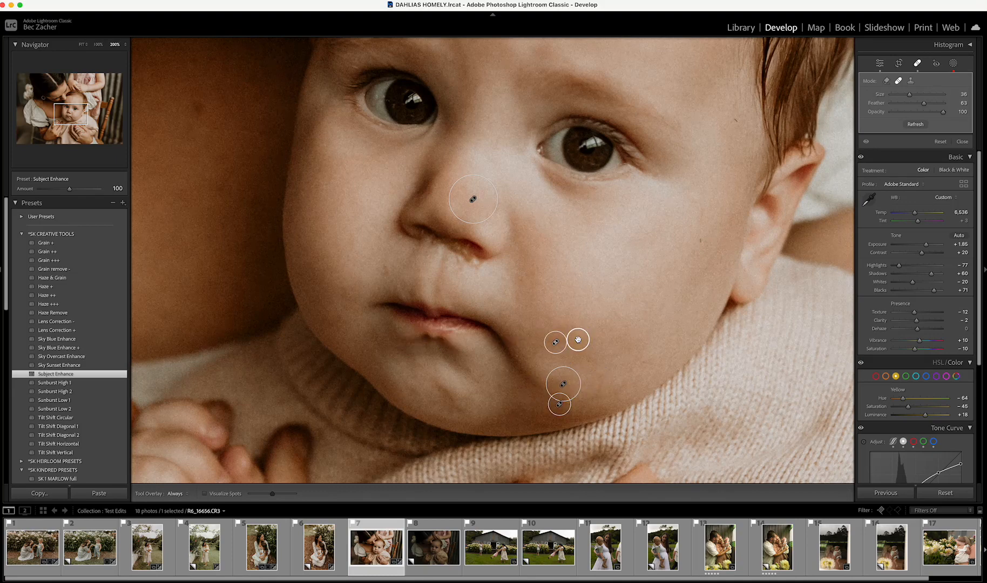
Step: Heal the marks beside the baby's mouth and under the nose, using spots of size 44 and 25 under the nose
{"action": "left_click", "coordinate": [385, 270]}
{"action": "scroll", "coordinate": [469, 260], "scroll_direction": "up", "scroll_amount": 2}
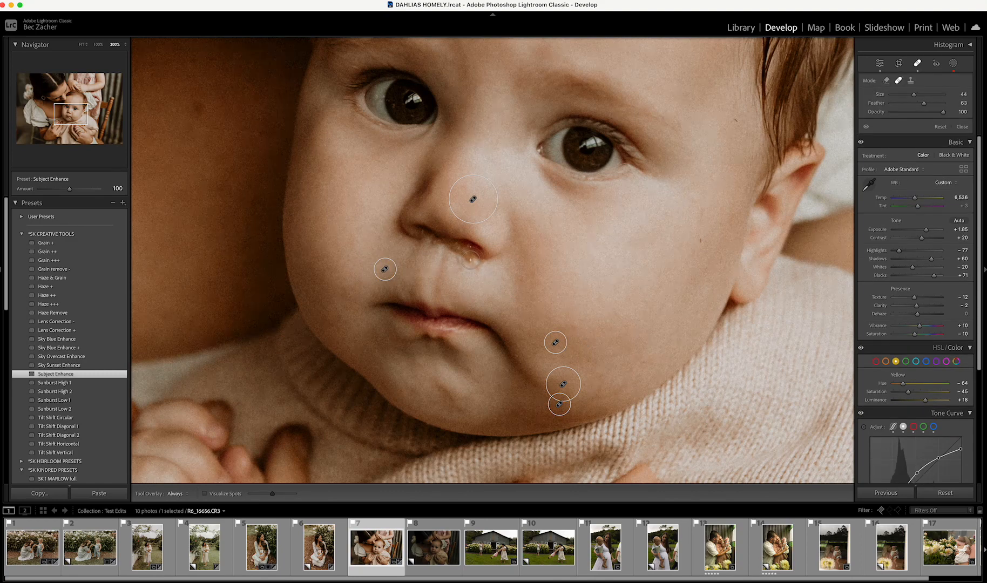
{"action": "left_click", "coordinate": [471, 260]}
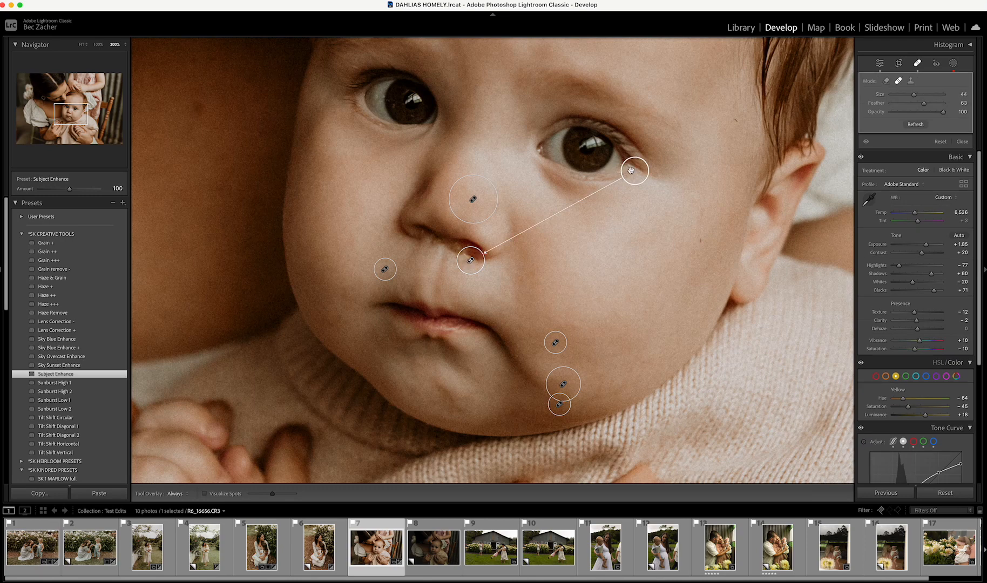
{"action": "left_click_drag", "start_coordinate": [633, 171], "coordinate": [496, 274]}
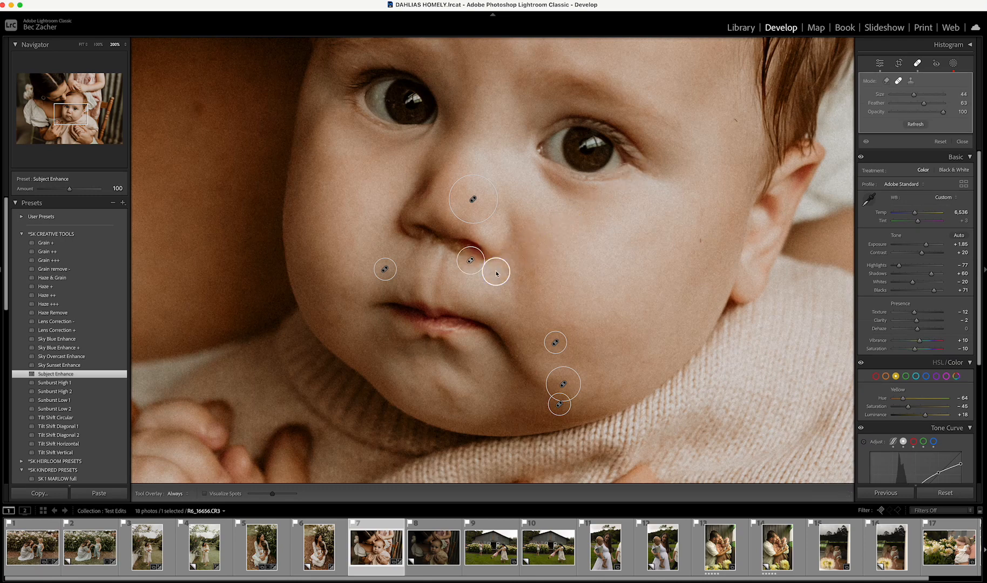
{"action": "left_click", "coordinate": [457, 249]}
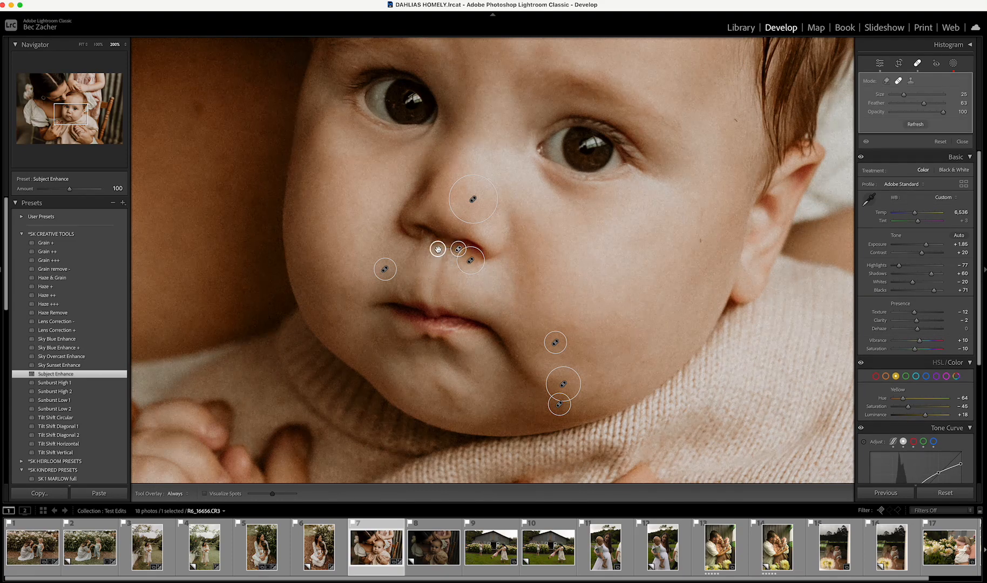
{"action": "left_click", "coordinate": [470, 261]}
{"action": "key", "text": "q"}
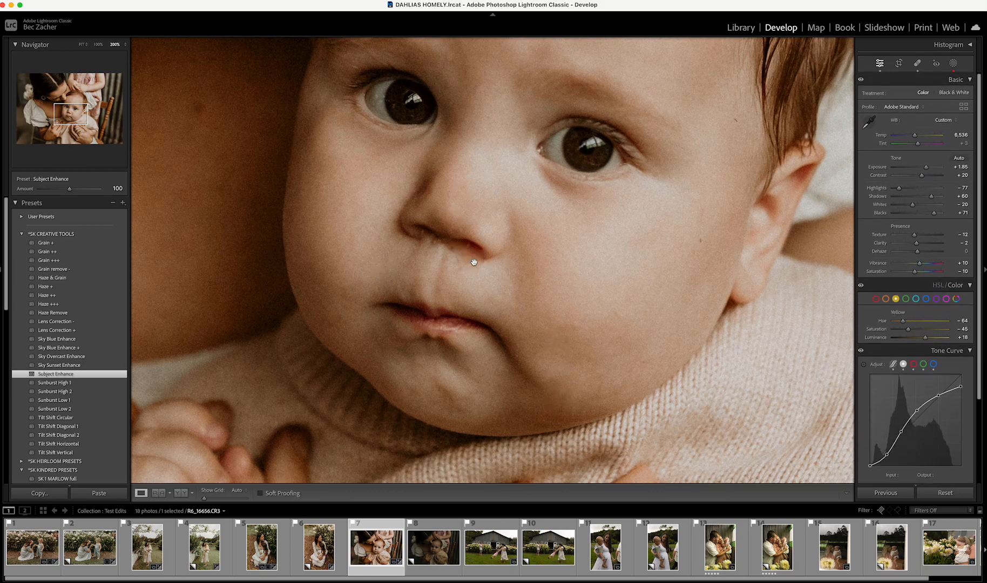
{"action": "left_click", "coordinate": [582, 249]}
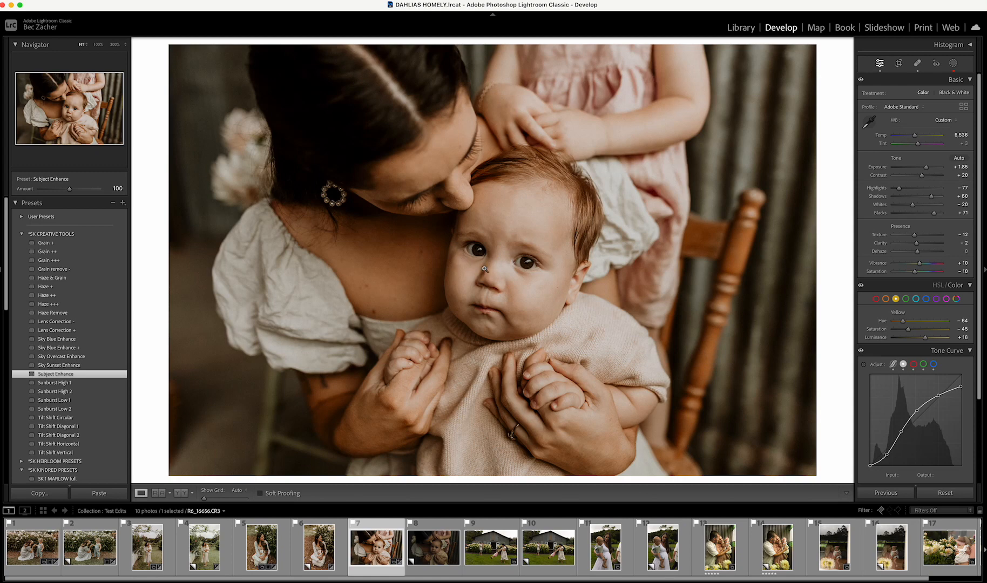
{"action": "key", "text": "k"}
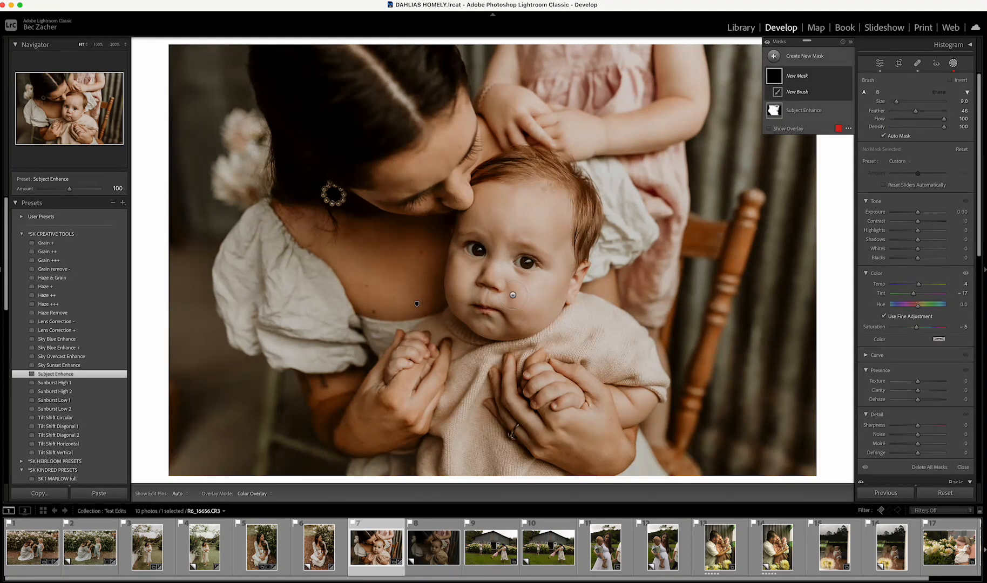
{"action": "key", "text": "Escape"}
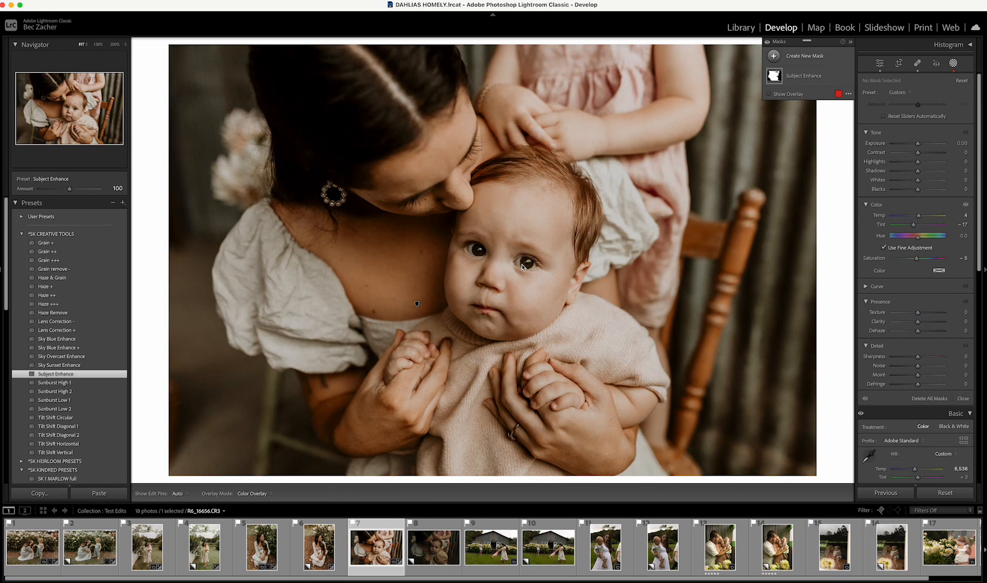
{"action": "key", "text": "Escape"}
Step: Examine the baby's eyes and retouched skin up close at 200%, 400% and 800% magnification
{"action": "left_click", "coordinate": [501, 261]}
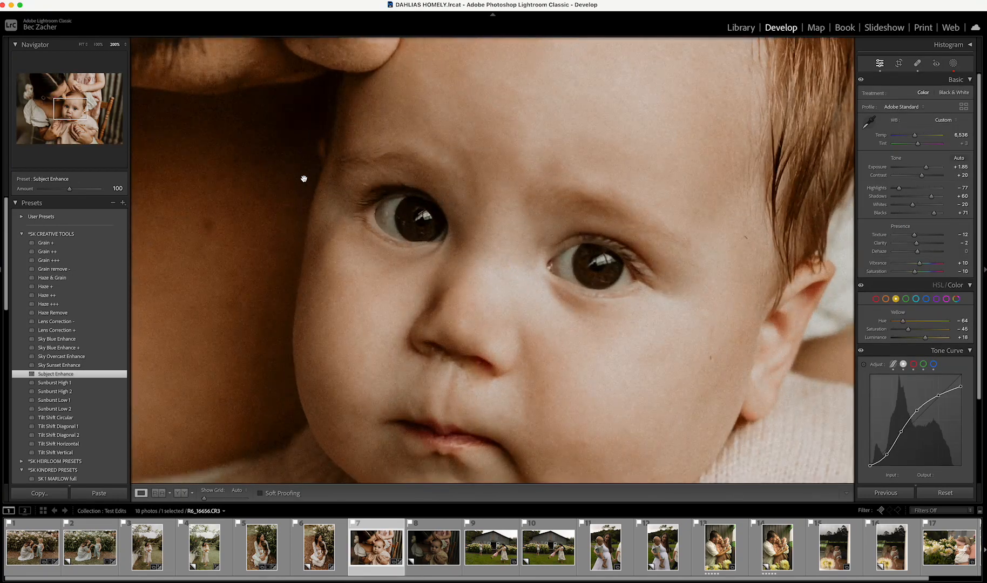
{"action": "left_click", "coordinate": [124, 46]}
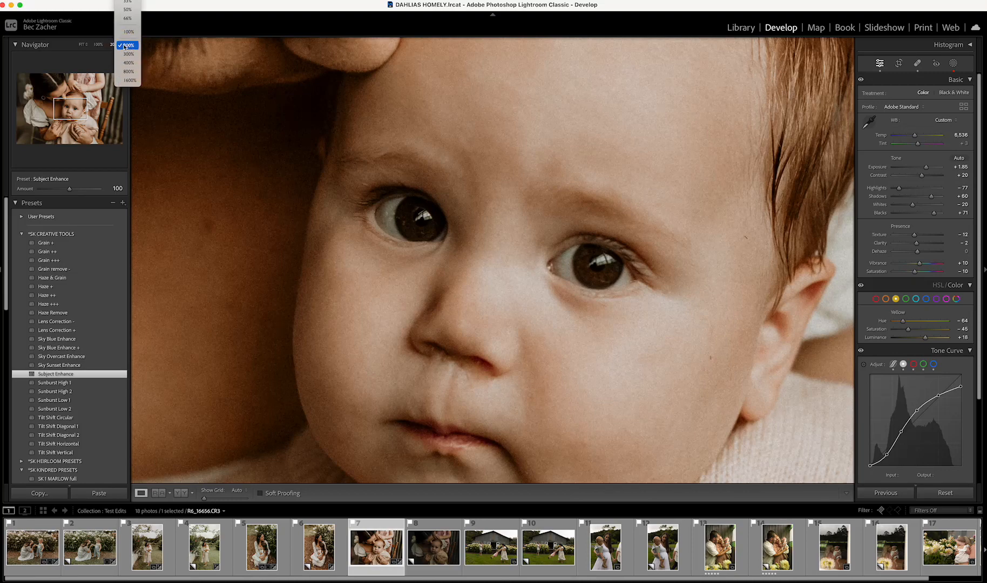
{"action": "left_click", "coordinate": [128, 63]}
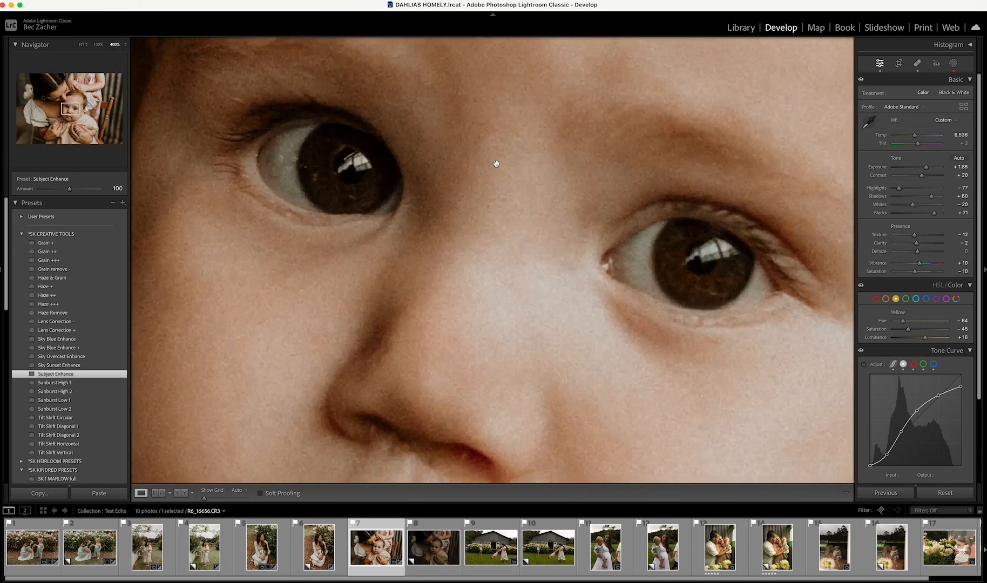
{"action": "left_click", "coordinate": [121, 44]}
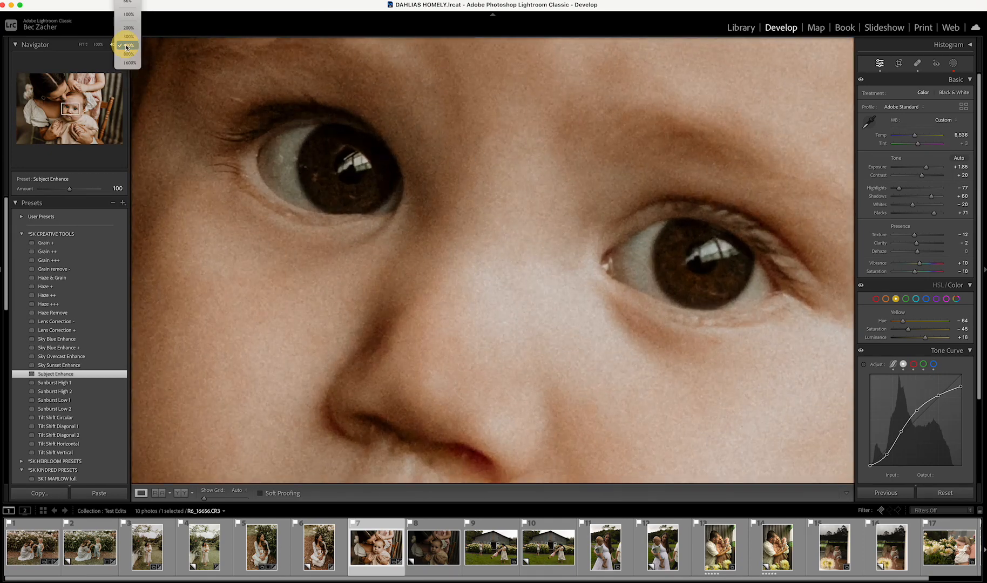
{"action": "left_click", "coordinate": [126, 55]}
{"action": "left_click", "coordinate": [122, 45]}
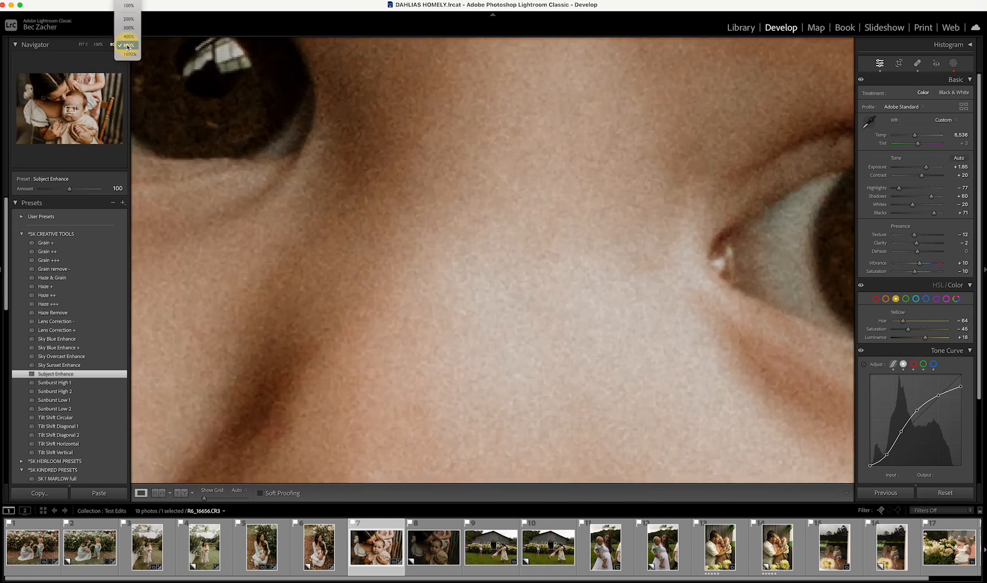
{"action": "left_click", "coordinate": [129, 20]}
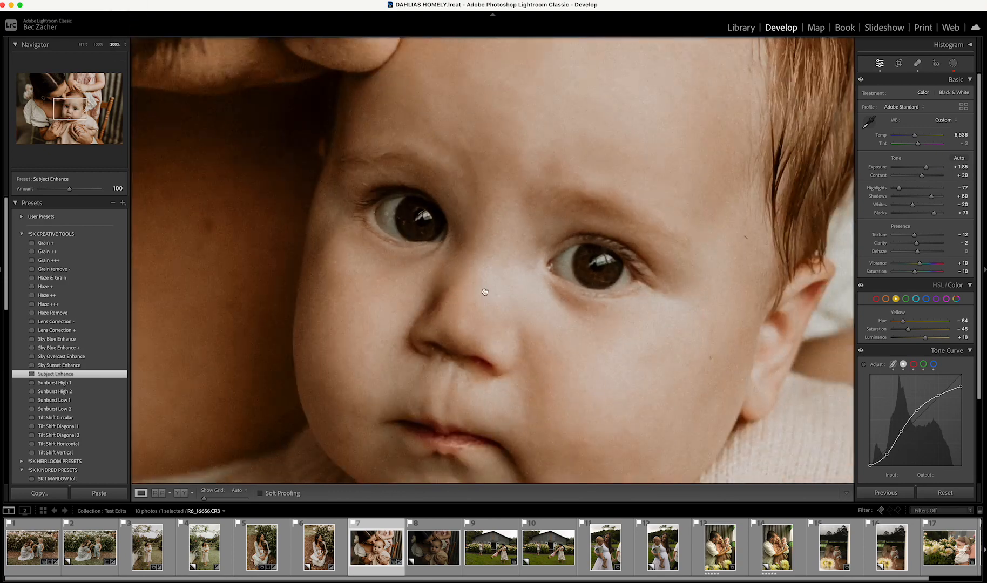
Step: Paint a new brush mask with the SK EYES – Brighten & Sharpen preset over the irises of both the baby's eyes at brush size 7
{"action": "key", "text": "k"}
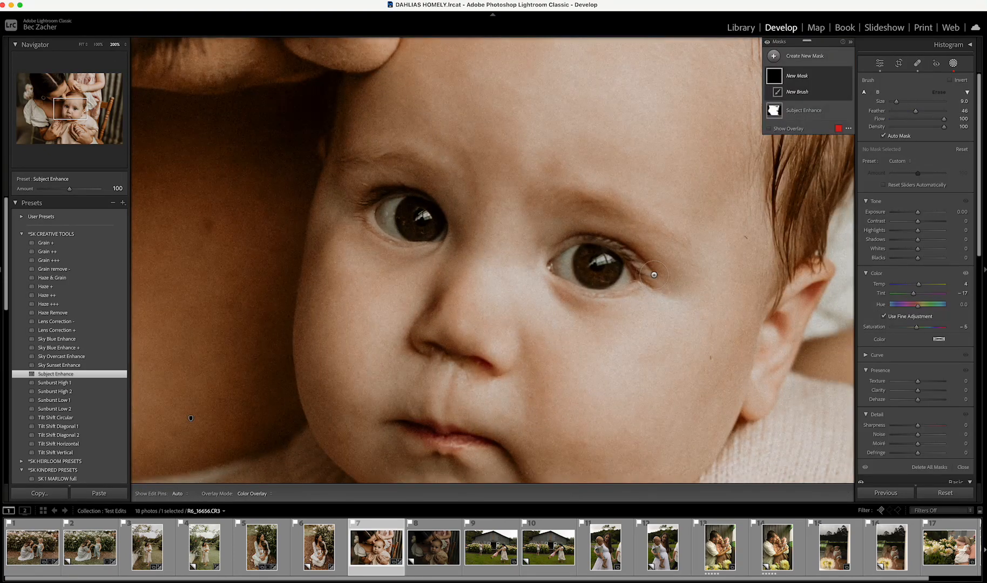
{"action": "left_click", "coordinate": [907, 162]}
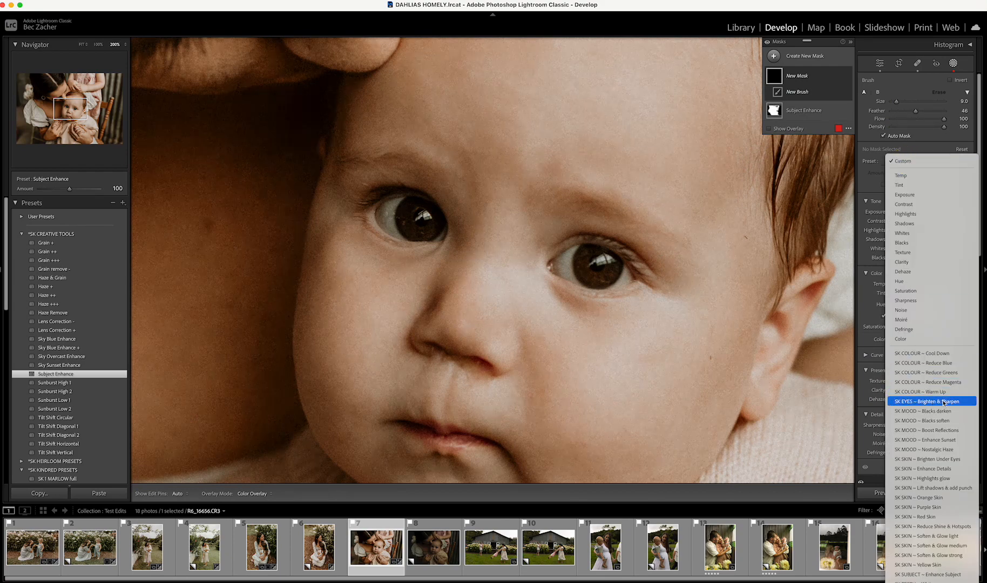
{"action": "left_click", "coordinate": [898, 402]}
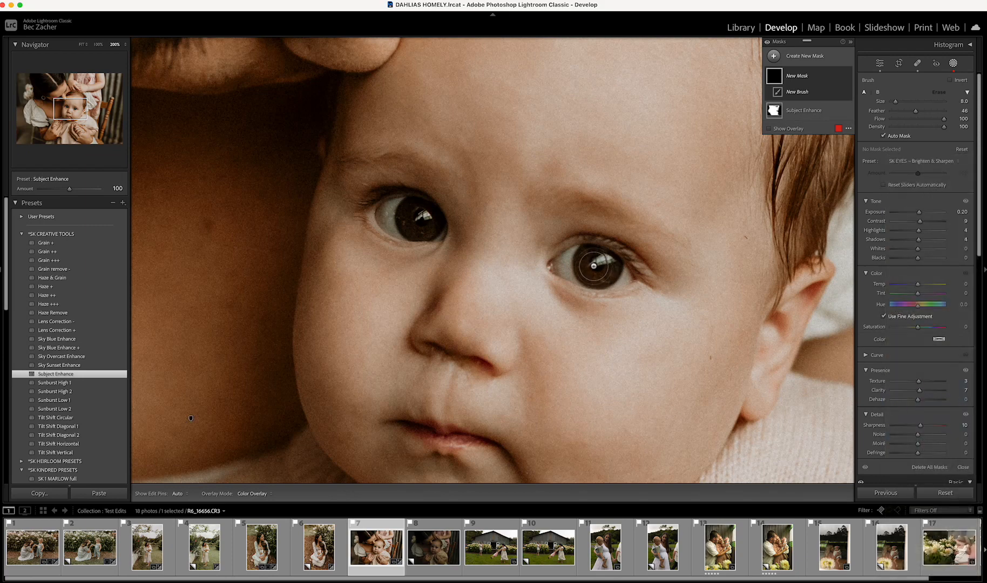
{"action": "scroll", "coordinate": [593, 265], "scroll_direction": "up", "scroll_amount": 4}
{"action": "mouse_move", "coordinate": [593, 266]}
{"action": "left_mouse_down"}
{"action": "mouse_move", "coordinate": [560, 266]}
{"action": "mouse_move", "coordinate": [613, 272]}
{"action": "mouse_move", "coordinate": [583, 258]}
{"action": "mouse_move", "coordinate": [625, 277]}
{"action": "mouse_move", "coordinate": [581, 257]}
{"action": "mouse_move", "coordinate": [576, 268]}
{"action": "mouse_move", "coordinate": [599, 270]}
{"action": "left_mouse_up"}
{"action": "mouse_move", "coordinate": [431, 224]}
{"action": "left_mouse_down"}
{"action": "mouse_move", "coordinate": [410, 213]}
{"action": "mouse_move", "coordinate": [382, 218]}
{"action": "mouse_move", "coordinate": [433, 230]}
{"action": "mouse_move", "coordinate": [404, 202]}
{"action": "mouse_move", "coordinate": [385, 218]}
{"action": "mouse_move", "coordinate": [422, 222]}
{"action": "left_mouse_up"}
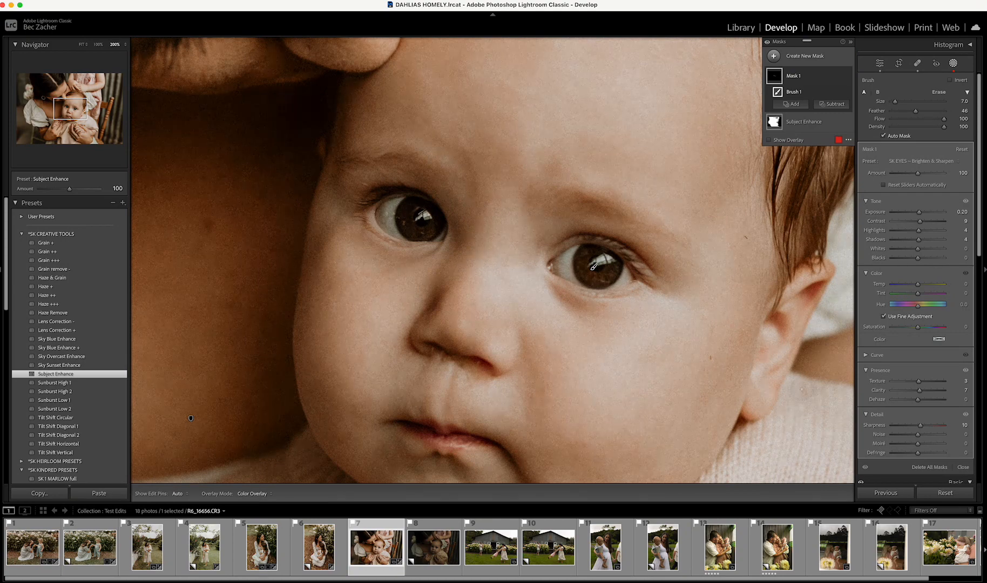
{"action": "key", "text": "Escape"}
{"action": "key", "text": "Escape"}
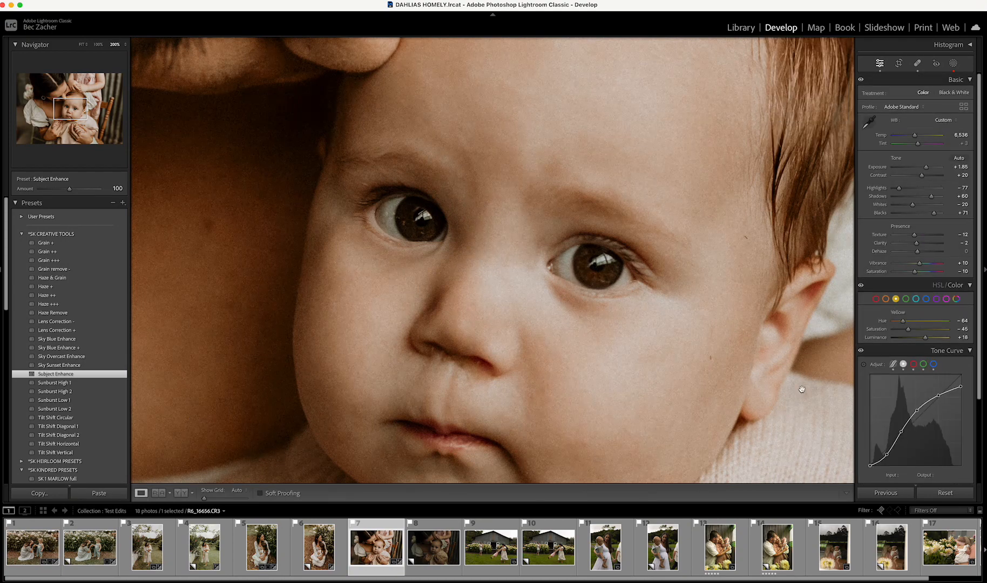
{"action": "left_click", "coordinate": [597, 285]}
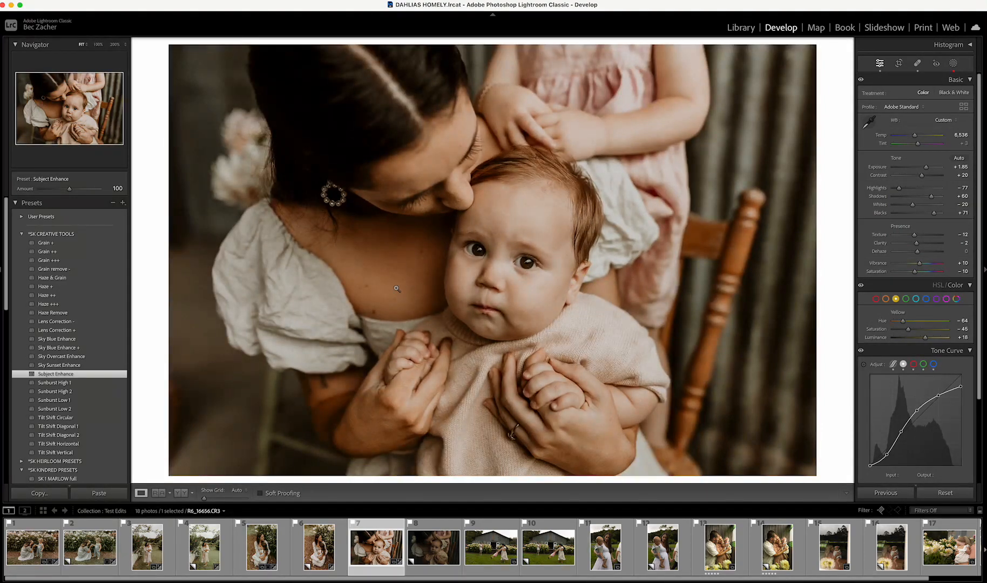
Step: Paint a new SK SKIN – Soften & Glow medium brush mask at size 14 over the mother's chest, forearm and hands
{"action": "key", "text": "k"}
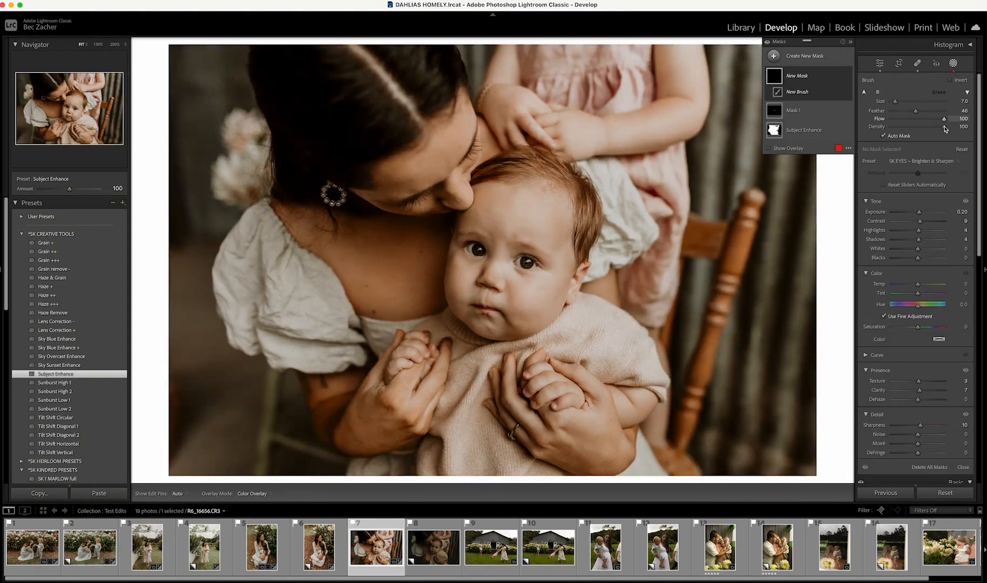
{"action": "left_click", "coordinate": [930, 161]}
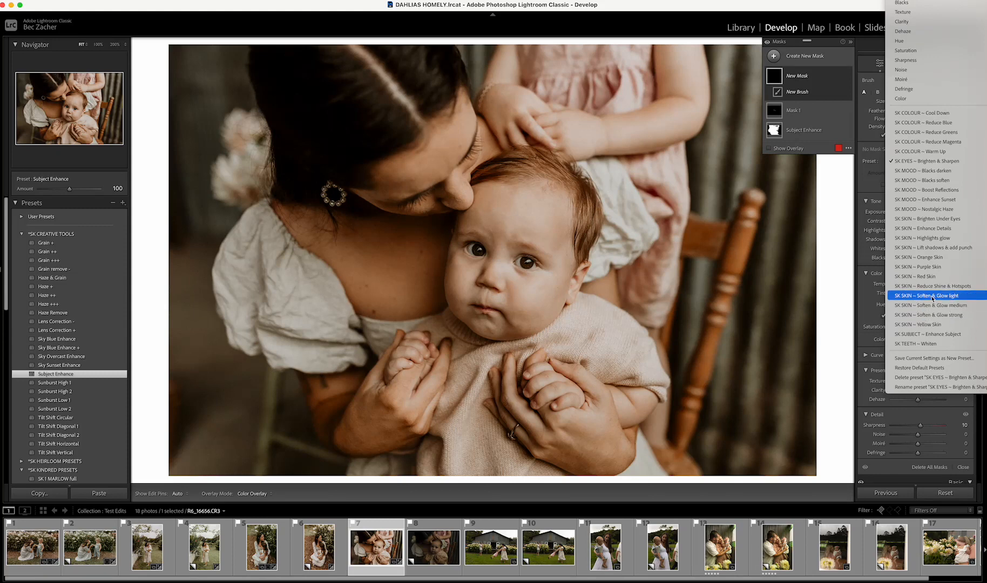
{"action": "left_click", "coordinate": [950, 305]}
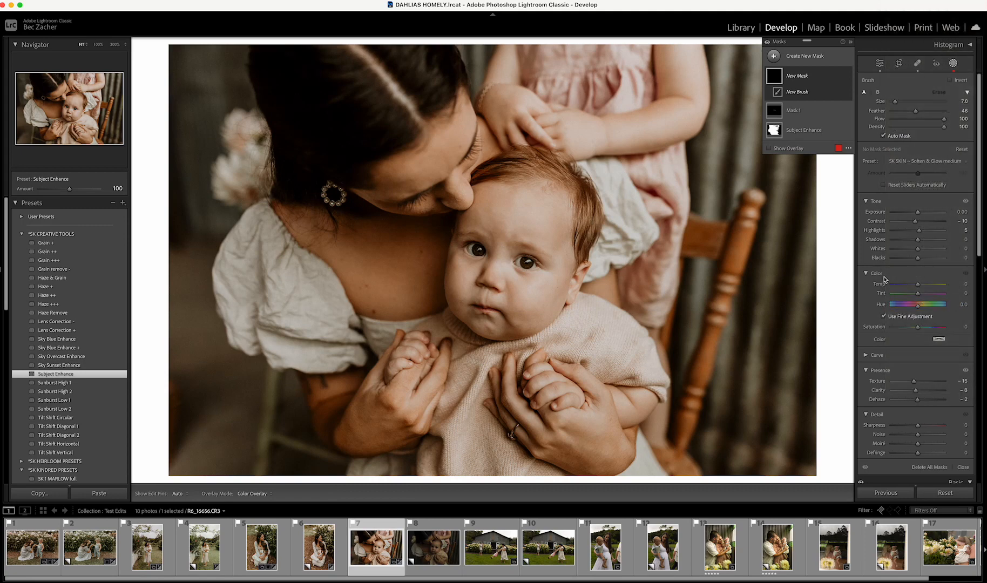
{"action": "scroll", "coordinate": [386, 266], "scroll_direction": "up", "scroll_amount": 3}
{"action": "mouse_move", "coordinate": [353, 239]}
{"action": "left_mouse_down"}
{"action": "mouse_move", "coordinate": [301, 216]}
{"action": "mouse_move", "coordinate": [354, 295]}
{"action": "mouse_move", "coordinate": [386, 222]}
{"action": "mouse_move", "coordinate": [419, 289]}
{"action": "mouse_move", "coordinate": [421, 281]}
{"action": "left_mouse_up"}
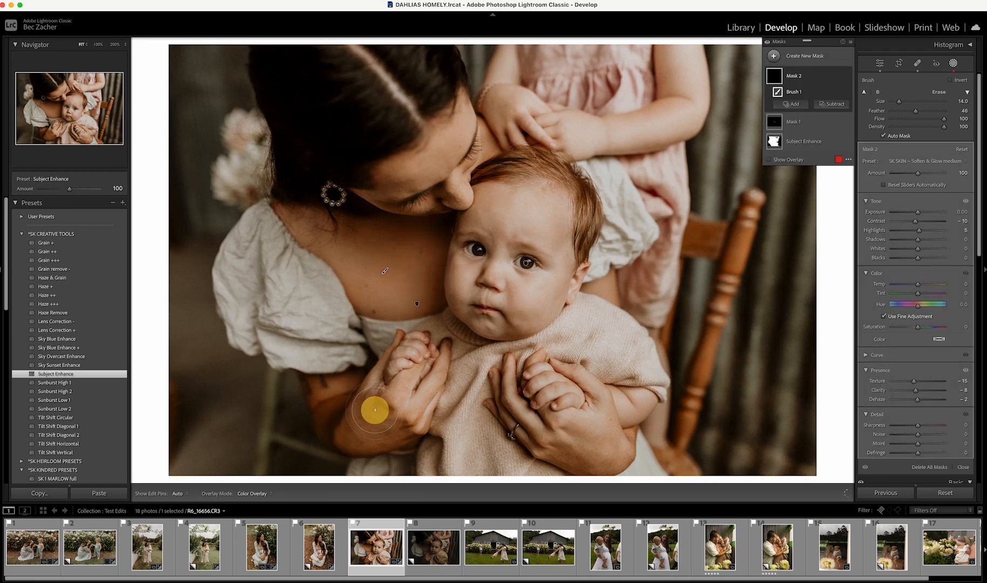
{"action": "mouse_move", "coordinate": [375, 410]}
{"action": "left_mouse_down"}
{"action": "mouse_move", "coordinate": [364, 443]}
{"action": "mouse_move", "coordinate": [402, 408]}
{"action": "mouse_move", "coordinate": [377, 427]}
{"action": "mouse_move", "coordinate": [328, 385]}
{"action": "mouse_move", "coordinate": [346, 443]}
{"action": "mouse_move", "coordinate": [366, 416]}
{"action": "mouse_move", "coordinate": [357, 417]}
{"action": "mouse_move", "coordinate": [412, 436]}
{"action": "mouse_move", "coordinate": [397, 451]}
{"action": "mouse_move", "coordinate": [364, 423]}
{"action": "mouse_move", "coordinate": [379, 403]}
{"action": "mouse_move", "coordinate": [337, 430]}
{"action": "left_mouse_up"}
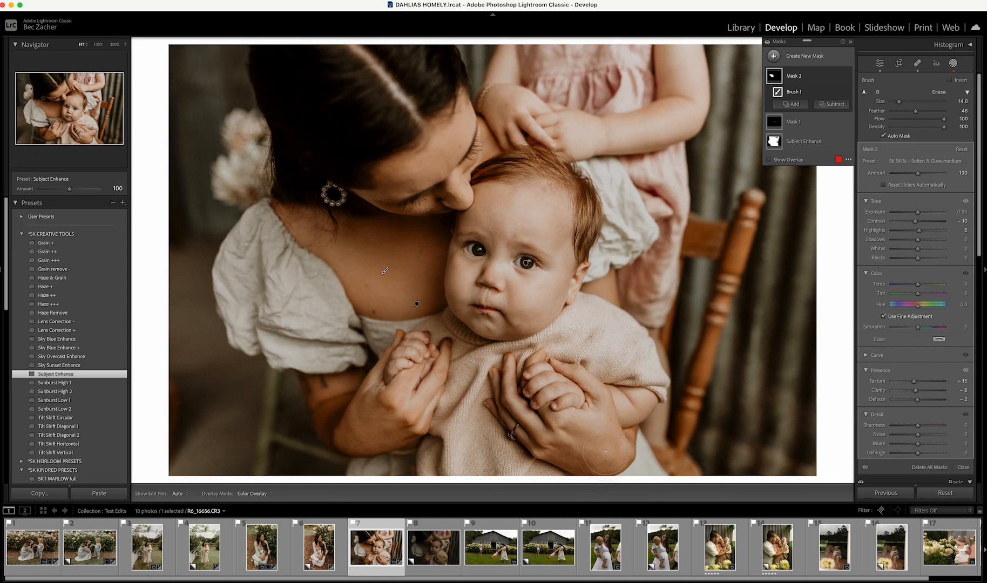
{"action": "left_click", "coordinate": [519, 414]}
{"action": "mouse_move", "coordinate": [519, 414]}
{"action": "left_mouse_down"}
{"action": "mouse_move", "coordinate": [568, 453]}
{"action": "mouse_move", "coordinate": [569, 428]}
{"action": "mouse_move", "coordinate": [612, 447]}
{"action": "mouse_move", "coordinate": [627, 426]}
{"action": "mouse_move", "coordinate": [602, 429]}
{"action": "mouse_move", "coordinate": [602, 413]}
{"action": "mouse_move", "coordinate": [573, 448]}
{"action": "mouse_move", "coordinate": [524, 414]}
{"action": "mouse_move", "coordinate": [577, 445]}
{"action": "mouse_move", "coordinate": [572, 417]}
{"action": "left_mouse_up"}
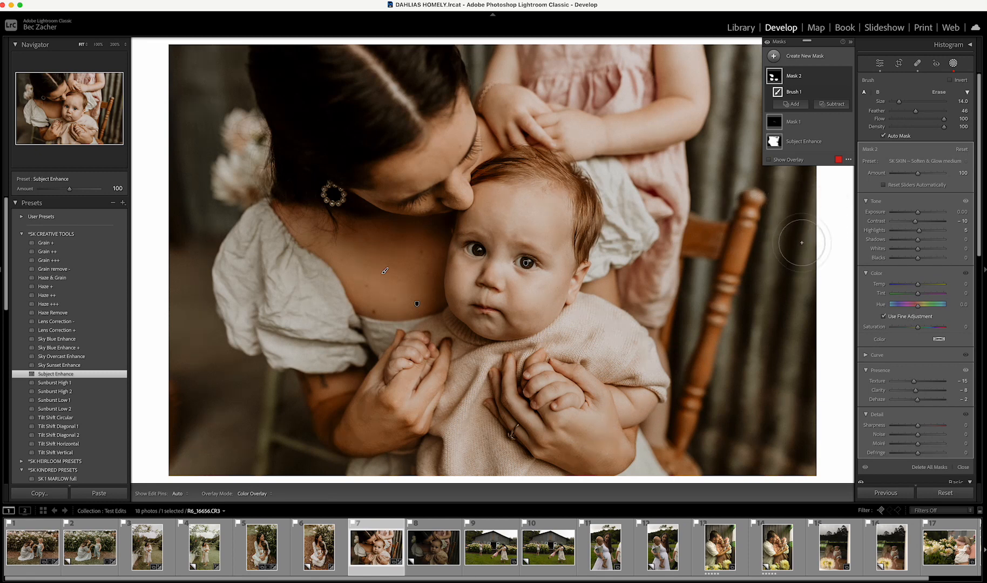
Step: Extend the skin-softening mask over the baby's forehead and the mother's face with a size 10 brush, and finish masking
{"action": "key", "text": "h"}
{"action": "mouse_move", "coordinate": [531, 209]}
{"action": "left_mouse_down"}
{"action": "mouse_move", "coordinate": [486, 208]}
{"action": "mouse_move", "coordinate": [510, 216]}
{"action": "mouse_move", "coordinate": [501, 251]}
{"action": "mouse_move", "coordinate": [503, 213]}
{"action": "mouse_move", "coordinate": [532, 196]}
{"action": "mouse_move", "coordinate": [555, 245]}
{"action": "mouse_move", "coordinate": [535, 305]}
{"action": "mouse_move", "coordinate": [503, 275]}
{"action": "mouse_move", "coordinate": [445, 283]}
{"action": "mouse_move", "coordinate": [504, 297]}
{"action": "mouse_move", "coordinate": [519, 317]}
{"action": "mouse_move", "coordinate": [468, 330]}
{"action": "mouse_move", "coordinate": [452, 312]}
{"action": "mouse_move", "coordinate": [517, 318]}
{"action": "mouse_move", "coordinate": [532, 288]}
{"action": "mouse_move", "coordinate": [545, 303]}
{"action": "mouse_move", "coordinate": [560, 281]}
{"action": "mouse_move", "coordinate": [526, 317]}
{"action": "mouse_move", "coordinate": [558, 282]}
{"action": "mouse_move", "coordinate": [555, 217]}
{"action": "left_mouse_up"}
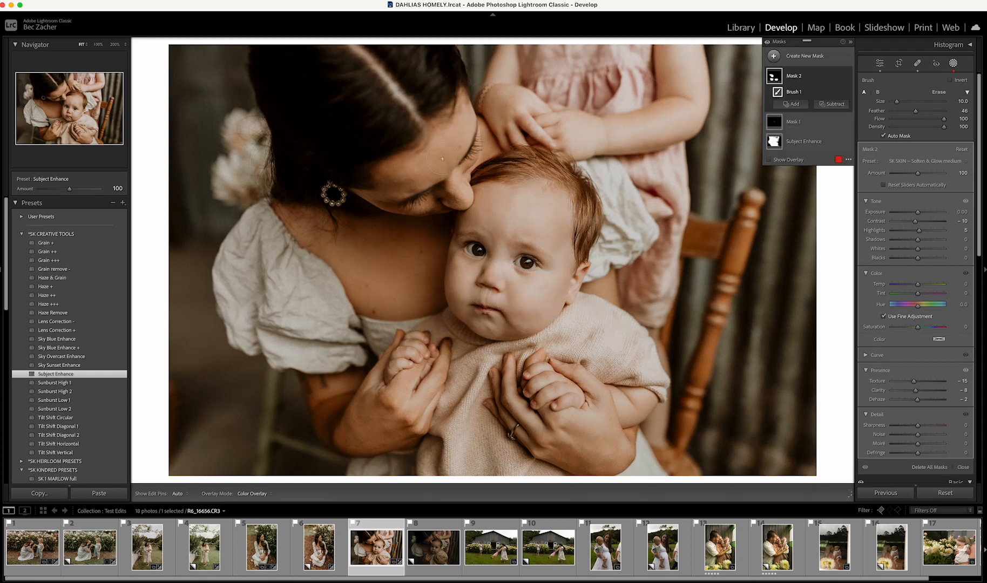
{"action": "mouse_move", "coordinate": [372, 175]}
{"action": "left_mouse_down"}
{"action": "mouse_move", "coordinate": [439, 148]}
{"action": "mouse_move", "coordinate": [389, 194]}
{"action": "mouse_move", "coordinate": [441, 160]}
{"action": "mouse_move", "coordinate": [459, 209]}
{"action": "mouse_move", "coordinate": [460, 183]}
{"action": "mouse_move", "coordinate": [425, 205]}
{"action": "mouse_move", "coordinate": [445, 206]}
{"action": "left_mouse_up"}
{"action": "key", "text": "shift+w"}
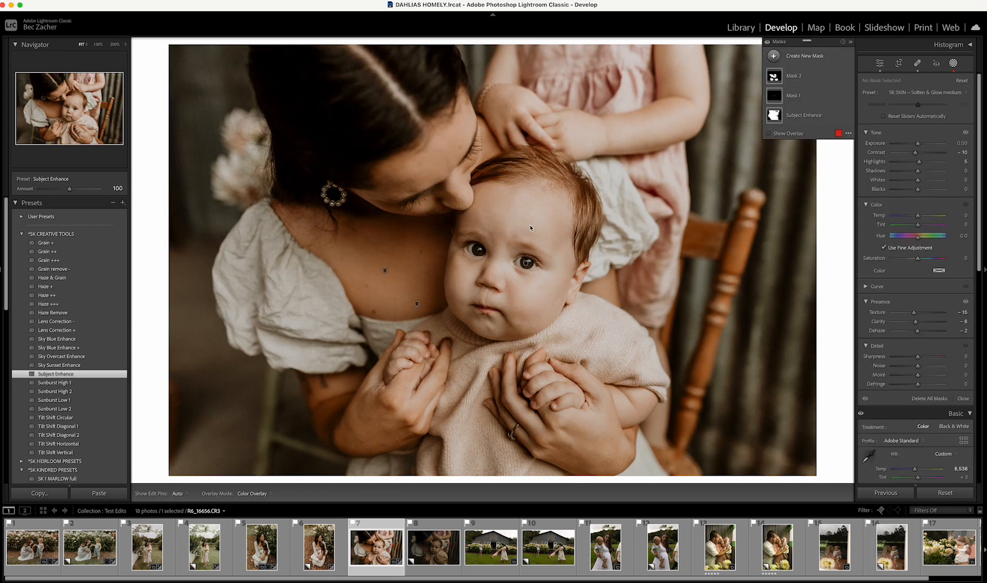
Step: Compare the edit with the original photo and adjust the orange saturation and luminance
{"action": "key", "text": "backslash"}
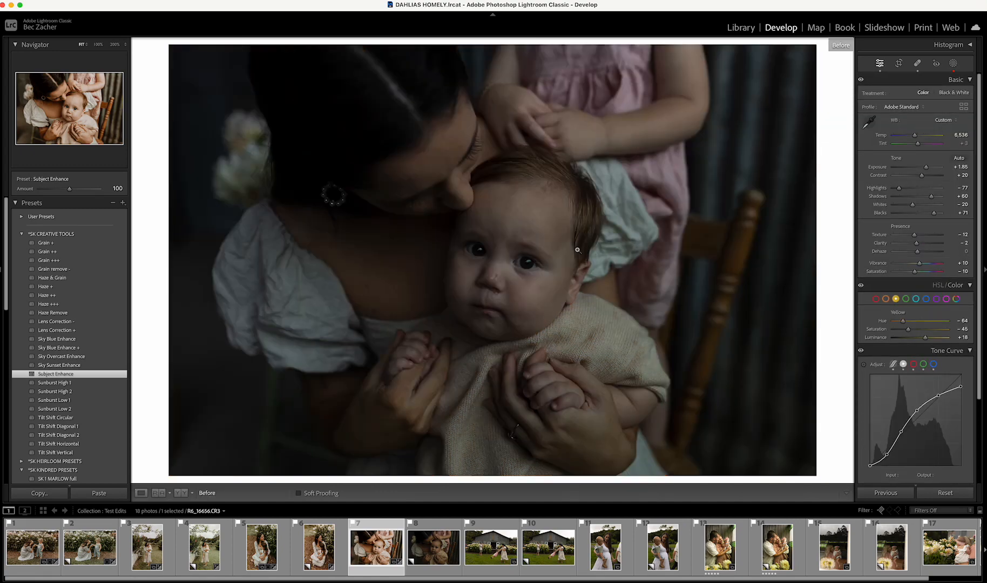
{"action": "key", "text": "backslash"}
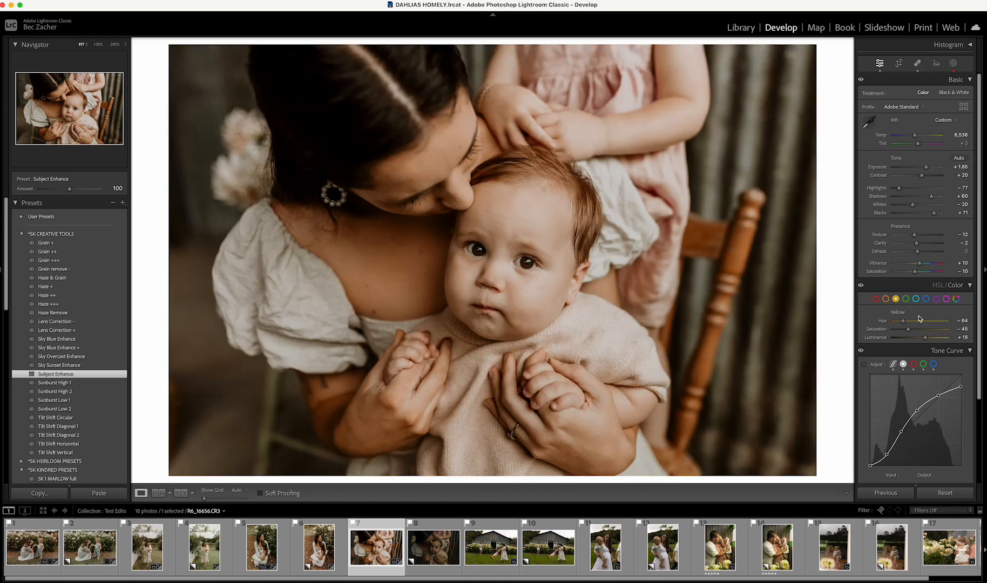
{"action": "left_click", "coordinate": [886, 299]}
{"action": "left_click_drag", "start_coordinate": [914, 329], "coordinate": [922, 342]}
Step: Apply the SK 3 JUNIPER full preset to the unedited virtual copy, with Exposure +1.85, Temp 6,708 and Tint +13
{"action": "left_click", "coordinate": [430, 551]}
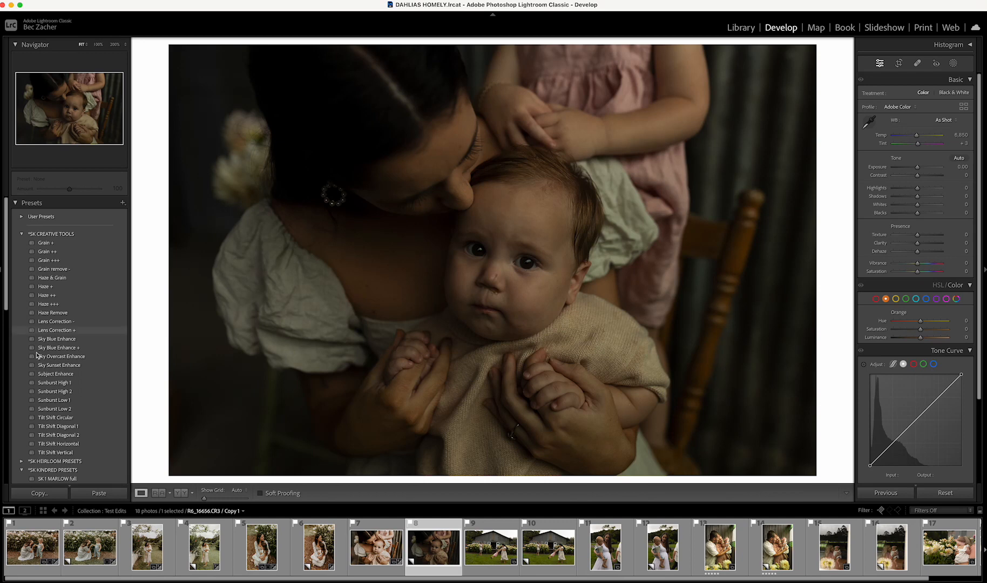
{"action": "scroll", "coordinate": [121, 381], "scroll_direction": "down", "scroll_amount": 5}
{"action": "scroll", "coordinate": [122, 382], "scroll_direction": "down", "scroll_amount": 3}
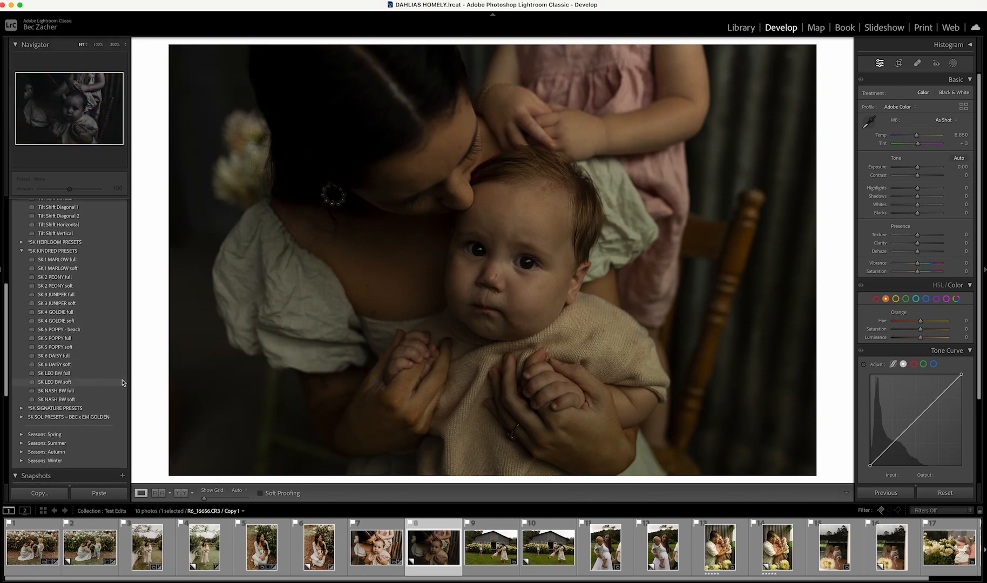
{"action": "left_click", "coordinate": [123, 383]}
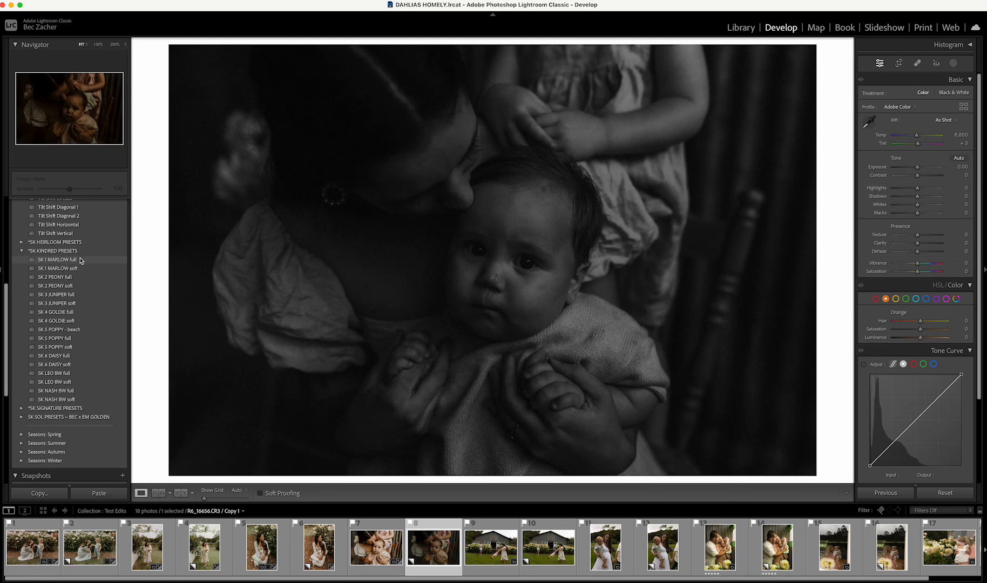
{"action": "left_click", "coordinate": [76, 296]}
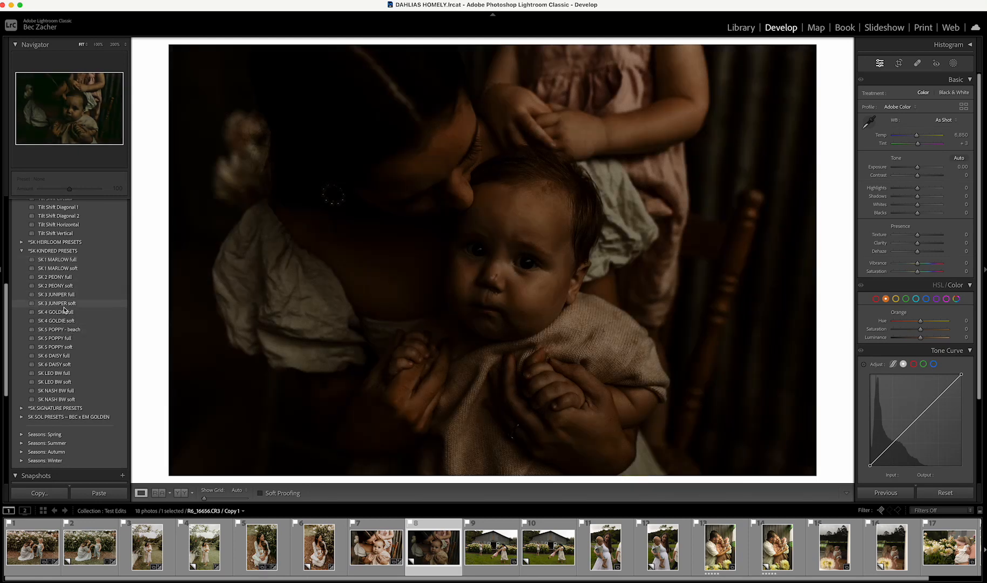
{"action": "left_click", "coordinate": [57, 306]}
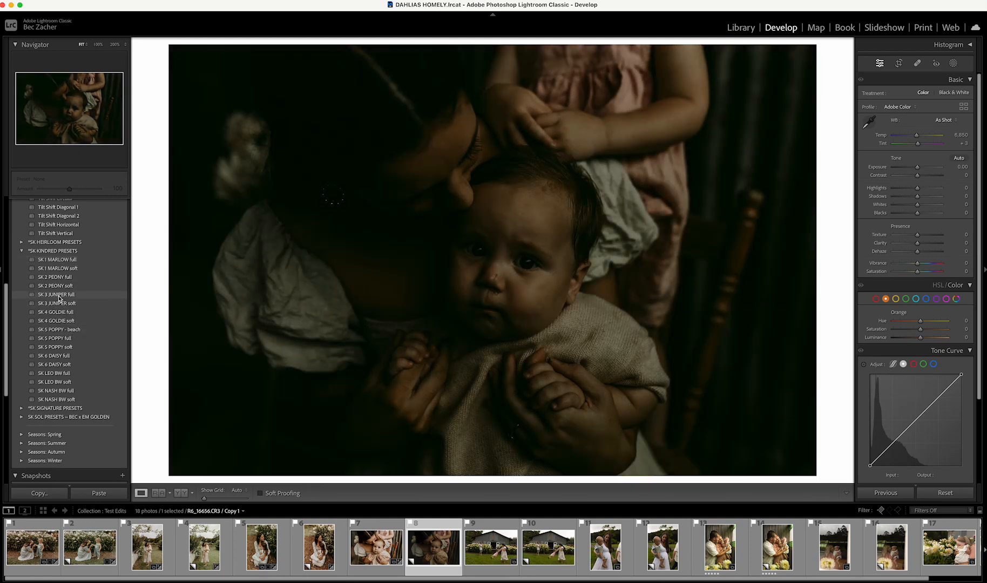
{"action": "left_click", "coordinate": [78, 296]}
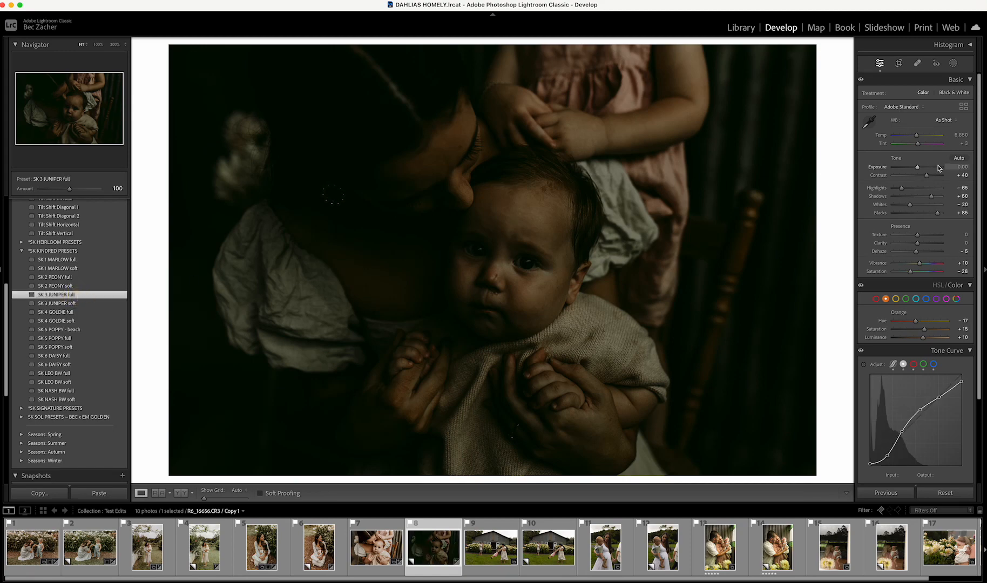
{"action": "left_click_drag", "start_coordinate": [923, 169], "coordinate": [925, 169]}
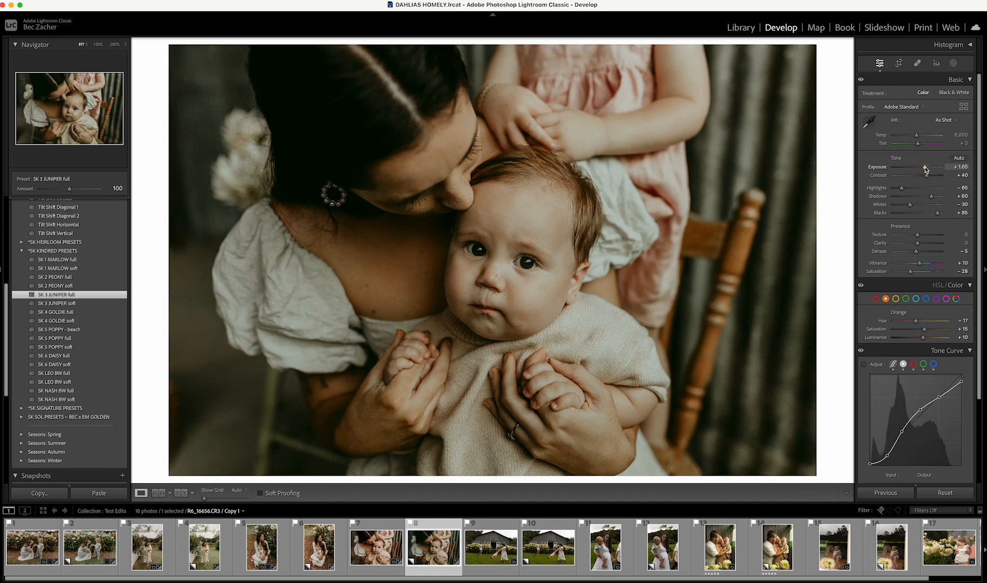
{"action": "left_click_drag", "start_coordinate": [926, 169], "coordinate": [918, 138]}
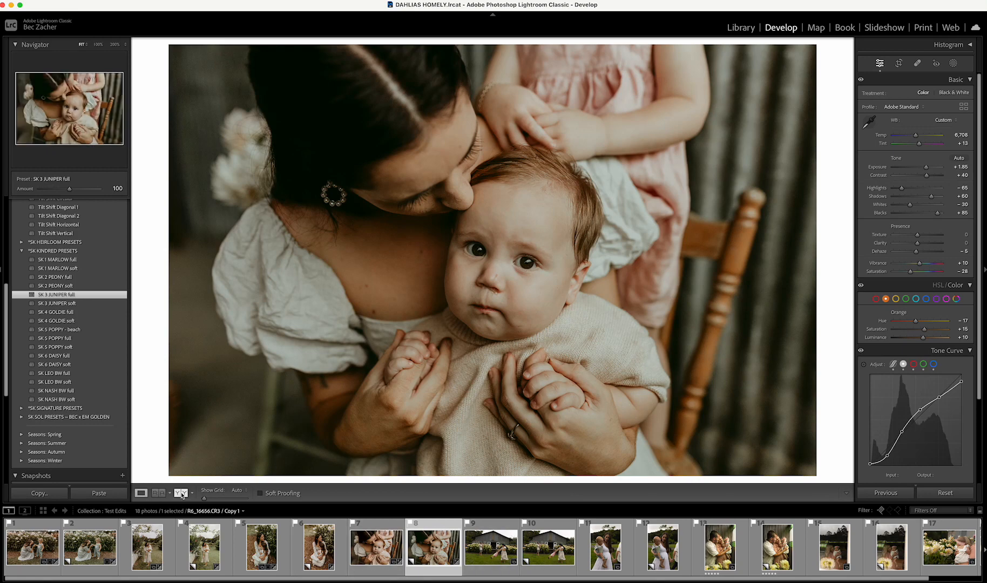
Step: Compare the Juniper copy side by side with photo 7 as the reference photo
{"action": "left_click", "coordinate": [158, 493]}
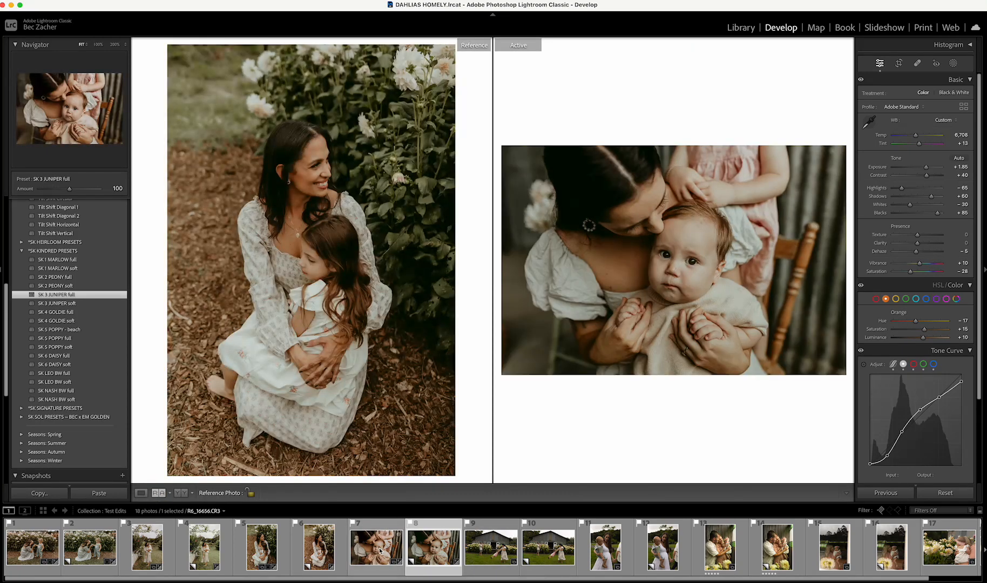
{"action": "left_click_drag", "start_coordinate": [377, 542], "coordinate": [367, 306]}
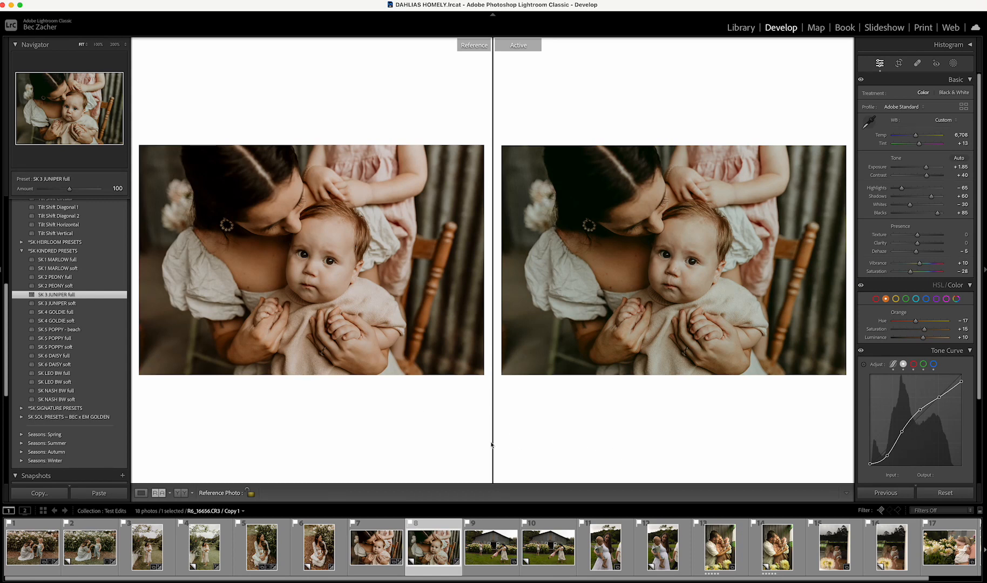
Step: Open photo 9, the family in front of the barn, in the single-photo view and straighten its crop to an angle of -3.43
{"action": "left_click", "coordinate": [492, 543]}
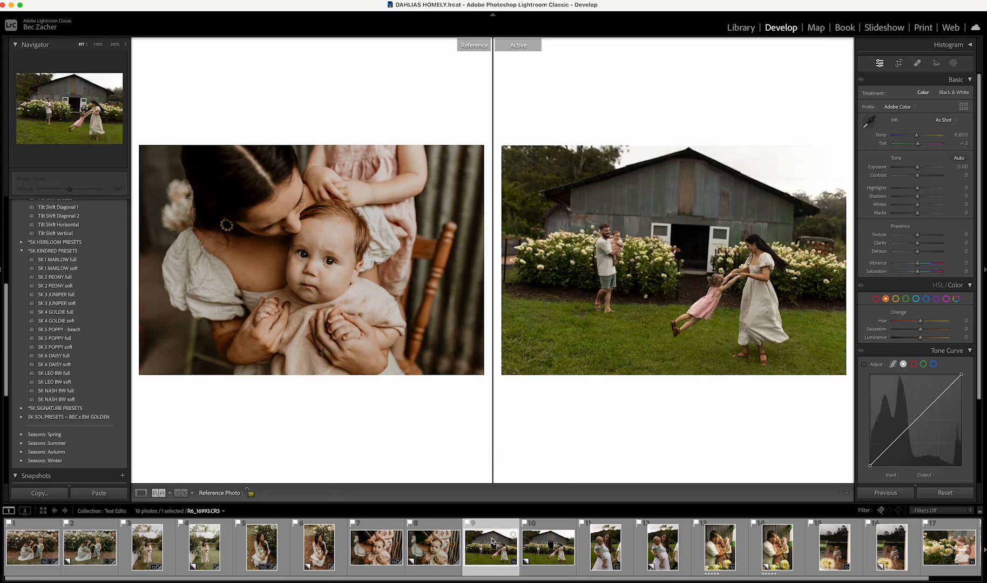
{"action": "left_click", "coordinate": [141, 493]}
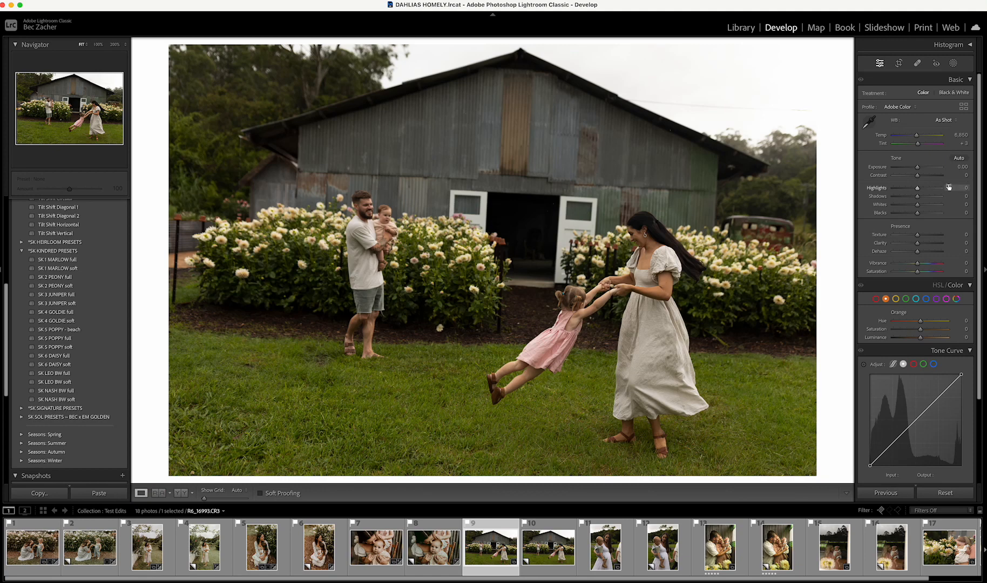
{"action": "left_click", "coordinate": [899, 63]}
{"action": "left_click_drag", "start_coordinate": [825, 86], "coordinate": [831, 59]}
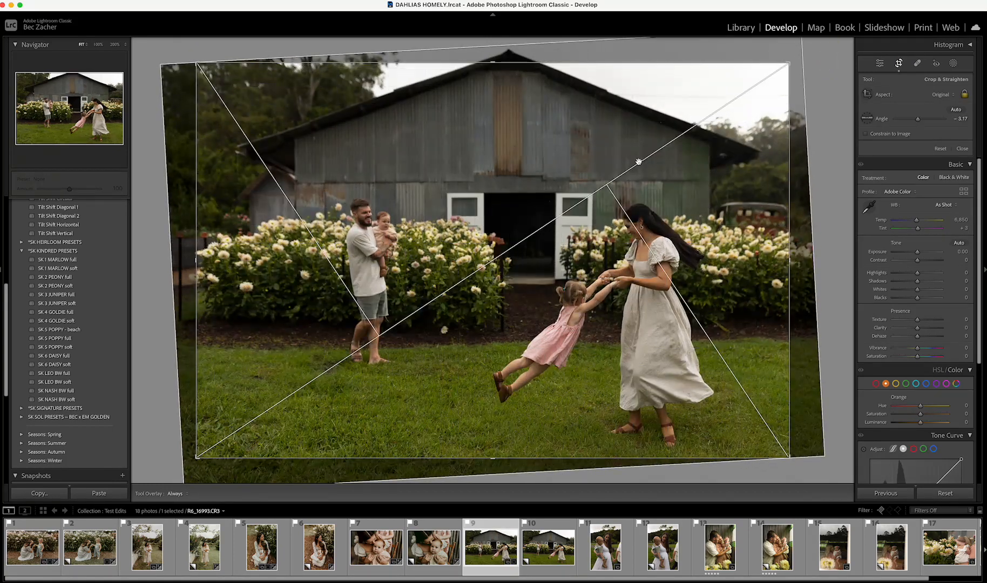
{"action": "left_click_drag", "start_coordinate": [638, 162], "coordinate": [637, 160]}
{"action": "left_click_drag", "start_coordinate": [824, 117], "coordinate": [823, 114]}
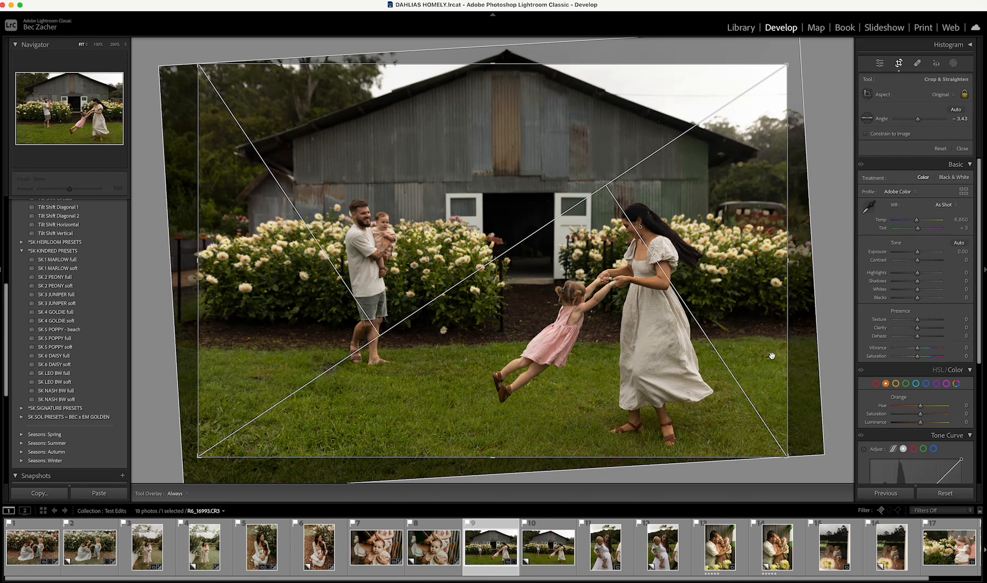
{"action": "key", "text": "Return"}
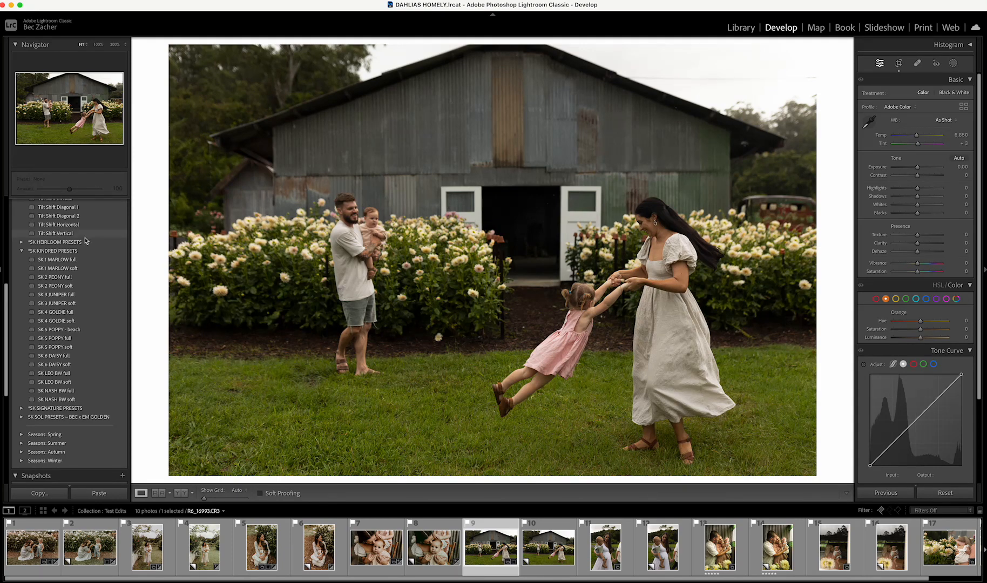
Step: Apply the SK 1 MARLOW soft preset to the barn photo and raise Exposure to +0.45
{"action": "left_click", "coordinate": [57, 261]}
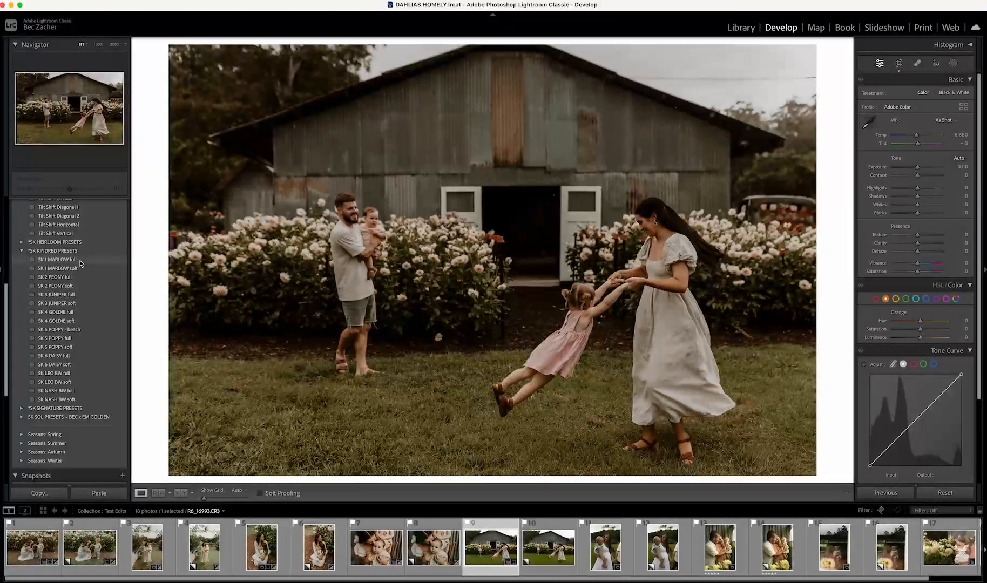
{"action": "left_click", "coordinate": [80, 260]}
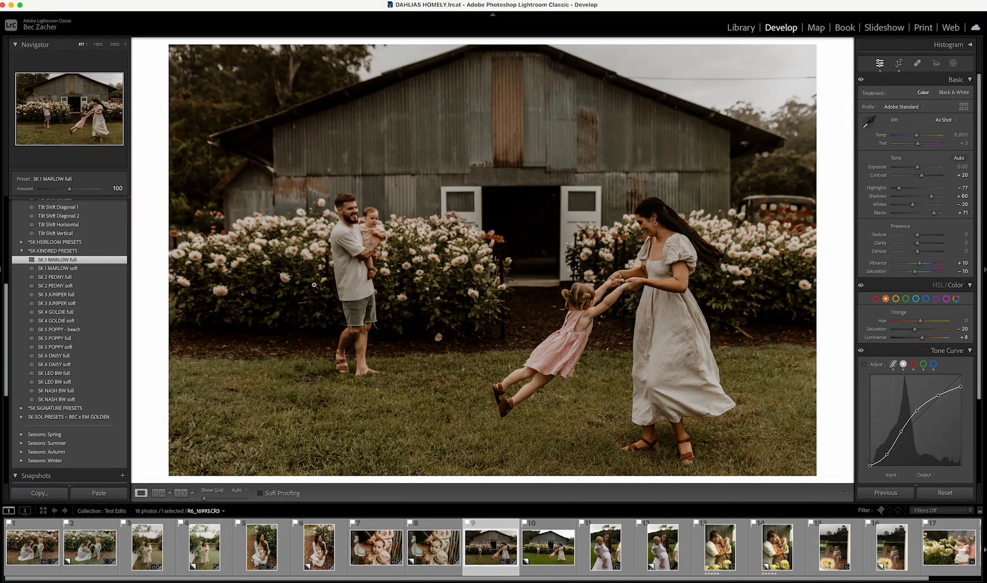
{"action": "left_click", "coordinate": [89, 268]}
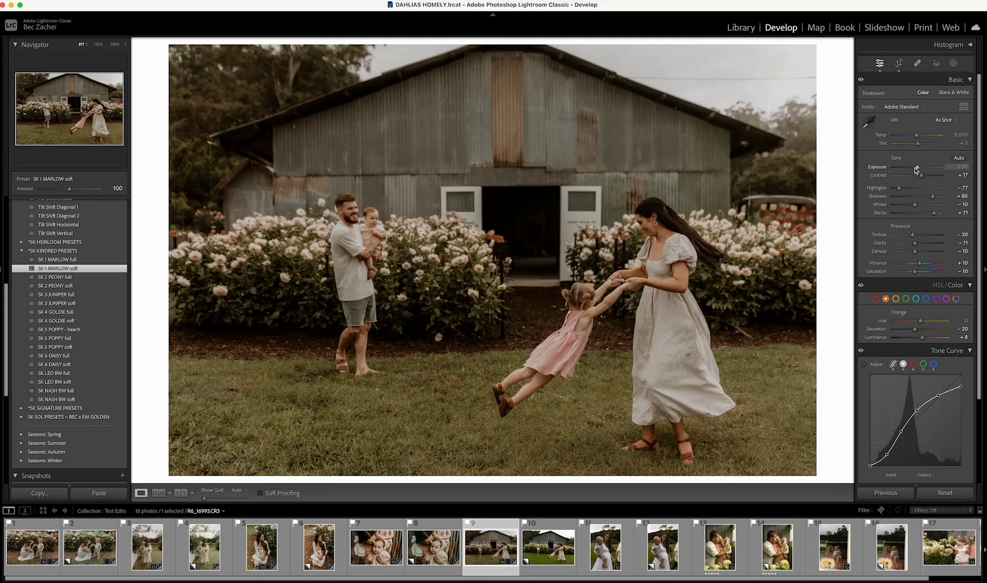
{"action": "left_click_drag", "start_coordinate": [917, 168], "coordinate": [918, 169]}
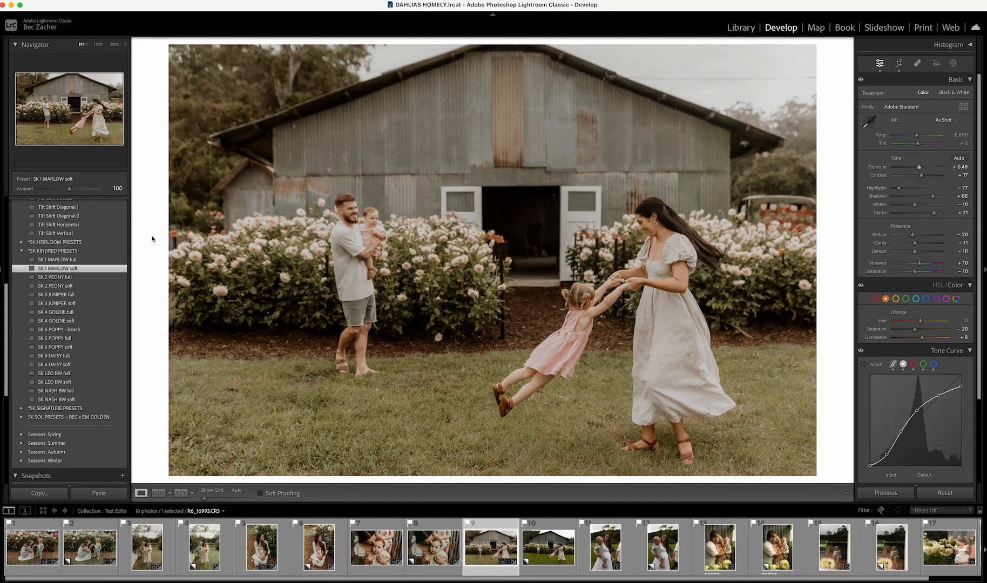
Step: Add the Grain + creative tool and set Exposure to +0.40 and Shadows to +74
{"action": "scroll", "coordinate": [106, 245], "scroll_direction": "up", "scroll_amount": 10}
{"action": "scroll", "coordinate": [106, 246], "scroll_direction": "down", "scroll_amount": 2}
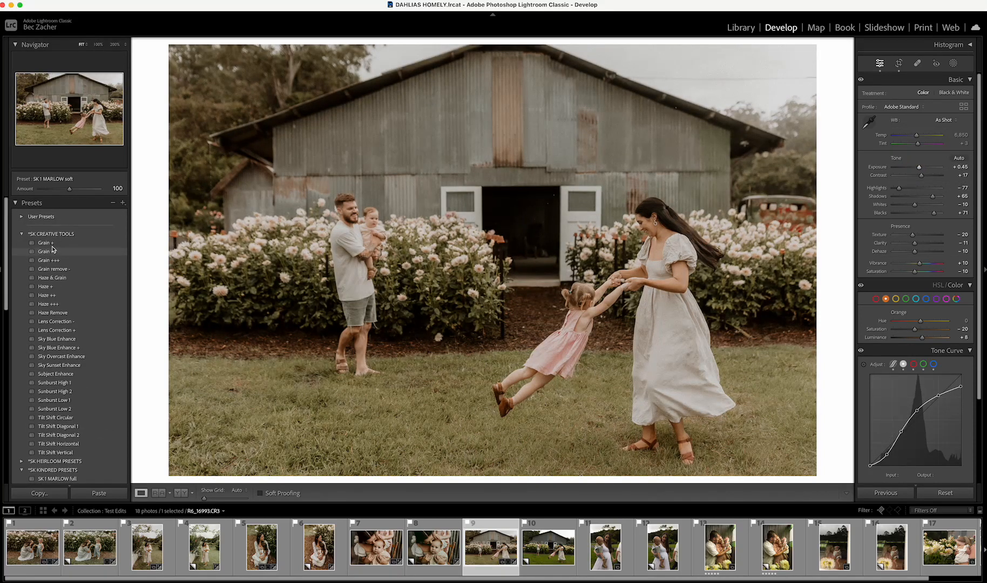
{"action": "left_click", "coordinate": [56, 243]}
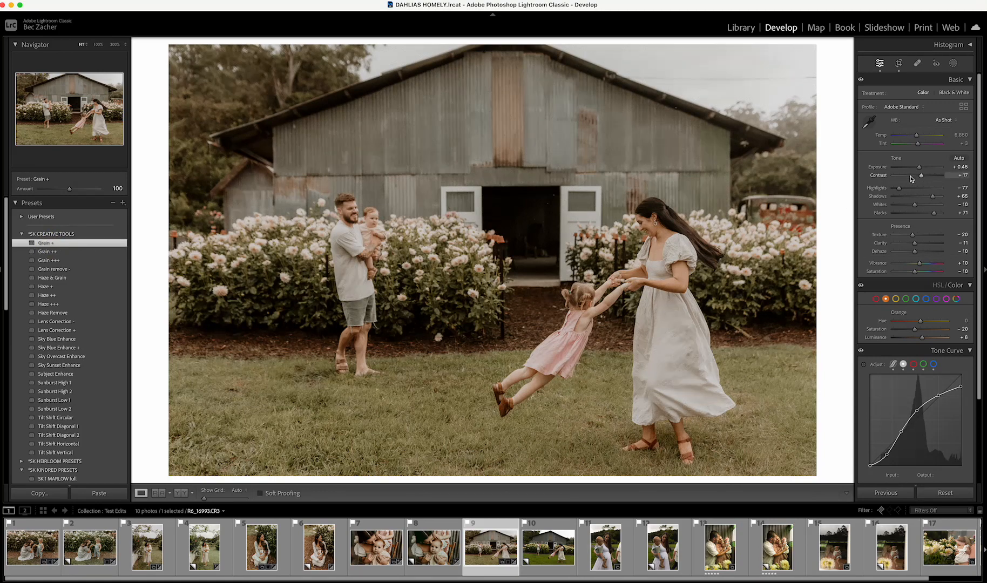
{"action": "left_click_drag", "start_coordinate": [919, 167], "coordinate": [933, 198]}
Step: Apply the Subject Enhance mask to the family, set its Exposure to -0.01, adjust its Temp and Contrast, and finish masking
{"action": "left_click", "coordinate": [953, 63]}
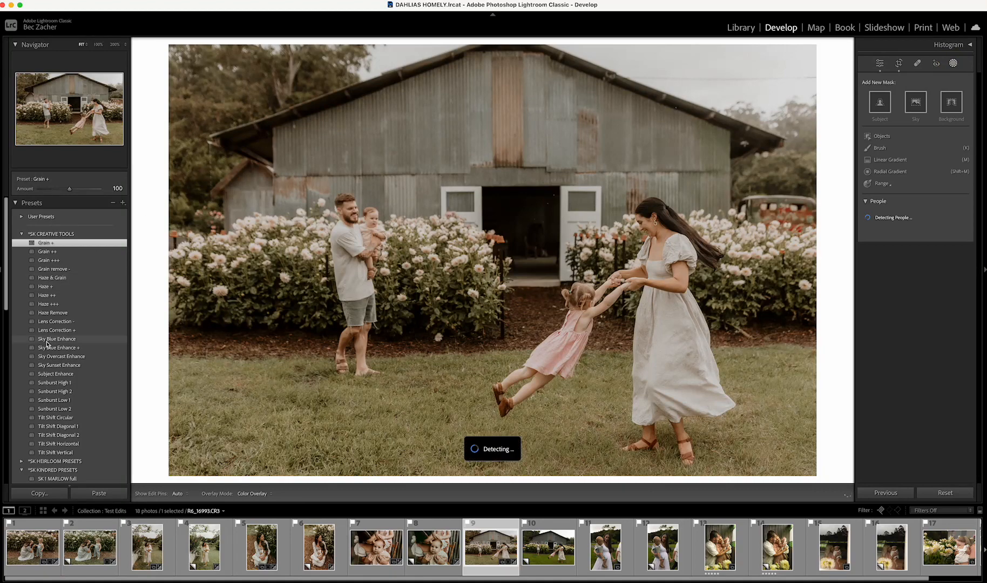
{"action": "left_click", "coordinate": [52, 374]}
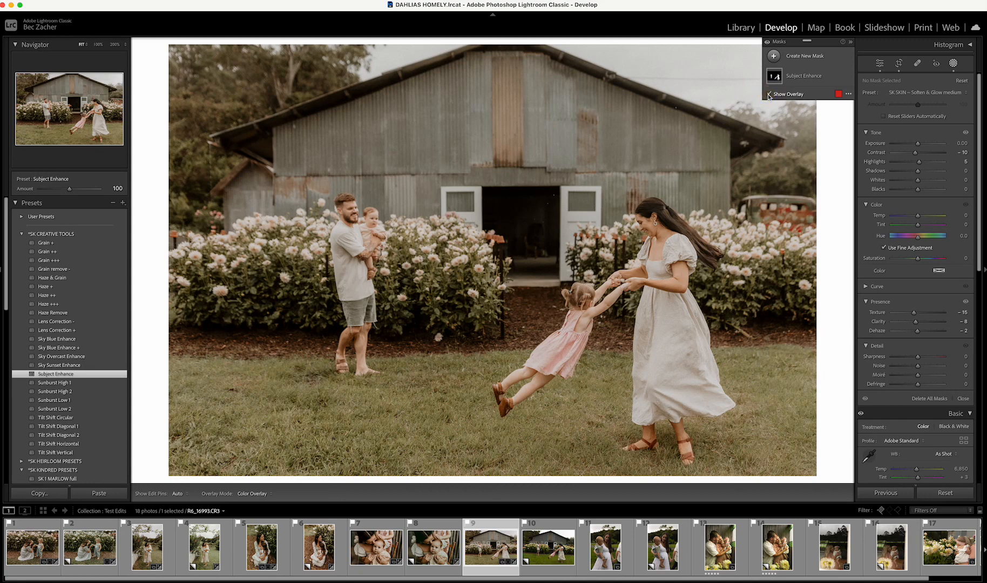
{"action": "left_click", "coordinate": [801, 77]}
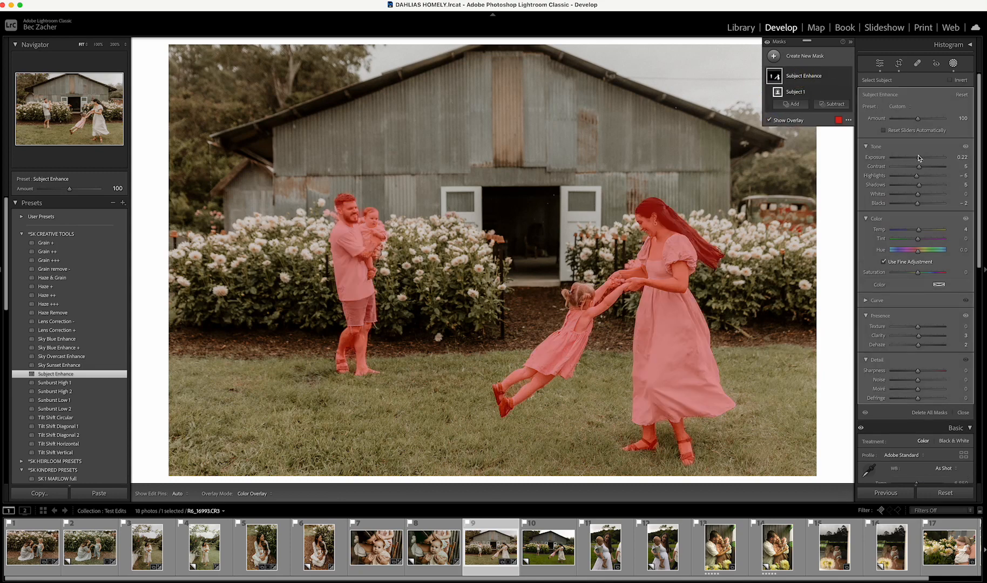
{"action": "left_click_drag", "start_coordinate": [920, 159], "coordinate": [918, 159]}
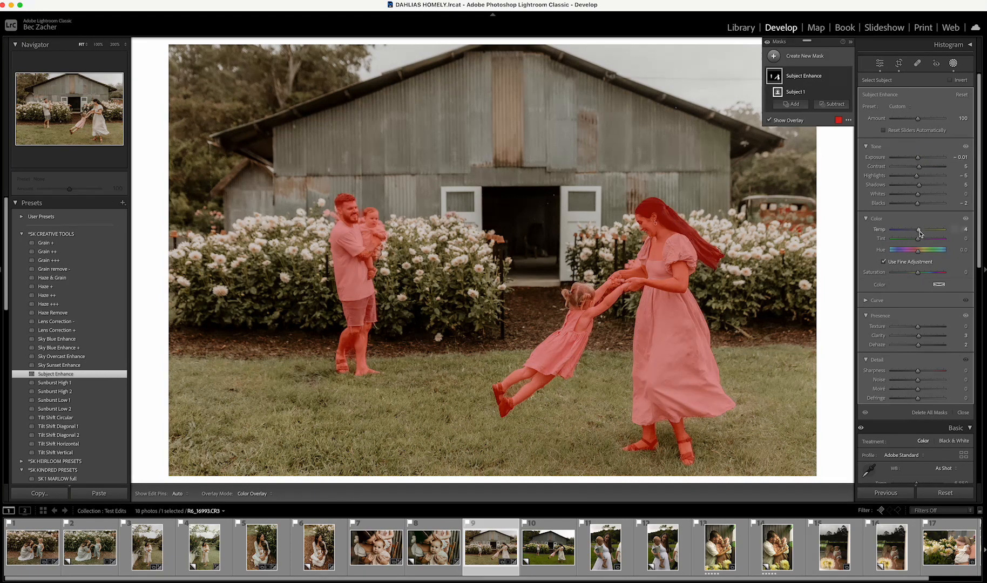
{"action": "left_click_drag", "start_coordinate": [919, 230], "coordinate": [920, 233]}
{"action": "left_click_drag", "start_coordinate": [919, 167], "coordinate": [921, 171]}
{"action": "key", "text": "Escape"}
{"action": "key", "text": "shift+w"}
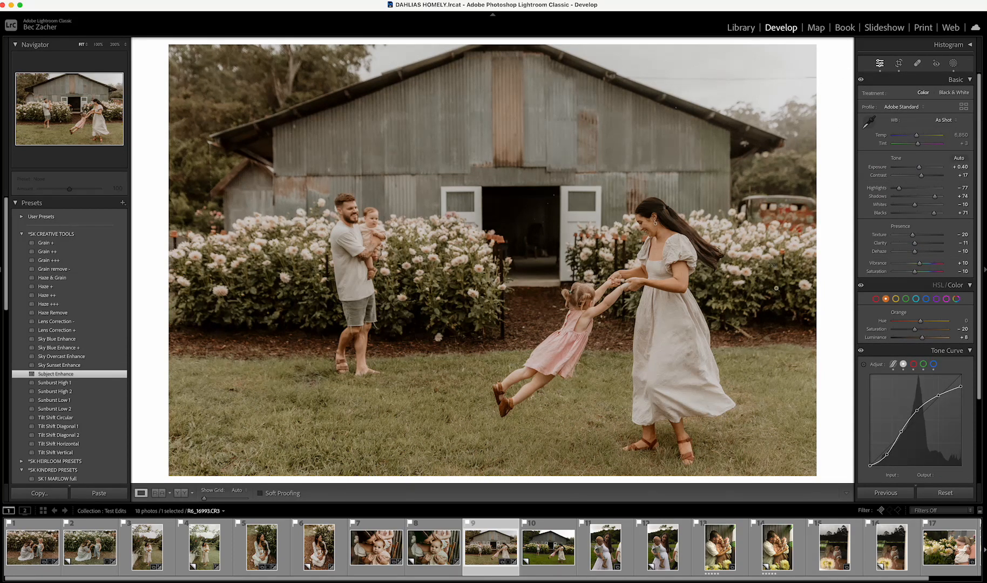
Step: Recheck the crop and straightening of the barn photo
{"action": "left_click", "coordinate": [898, 62]}
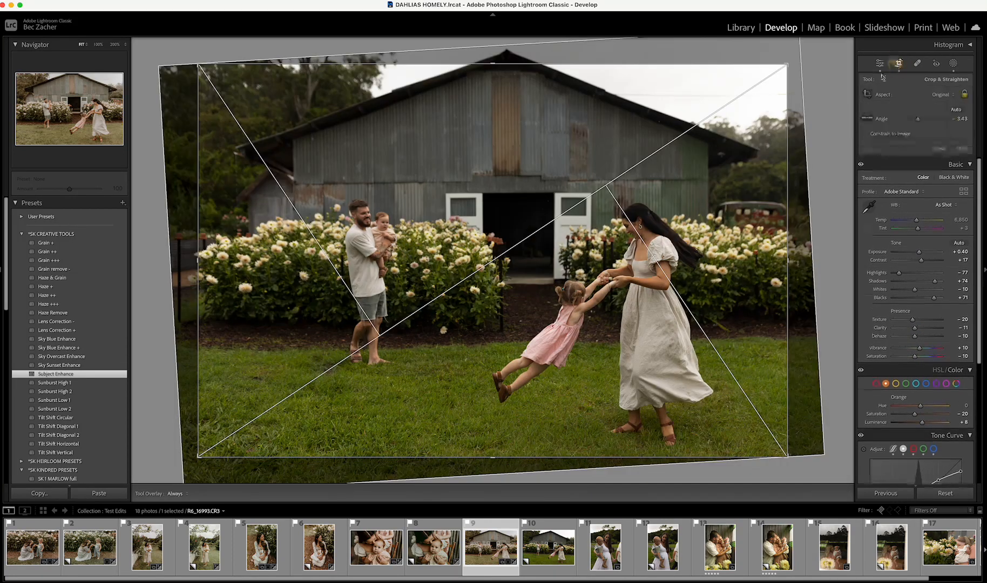
{"action": "left_click_drag", "start_coordinate": [839, 87], "coordinate": [837, 90]}
{"action": "key", "text": "Return"}
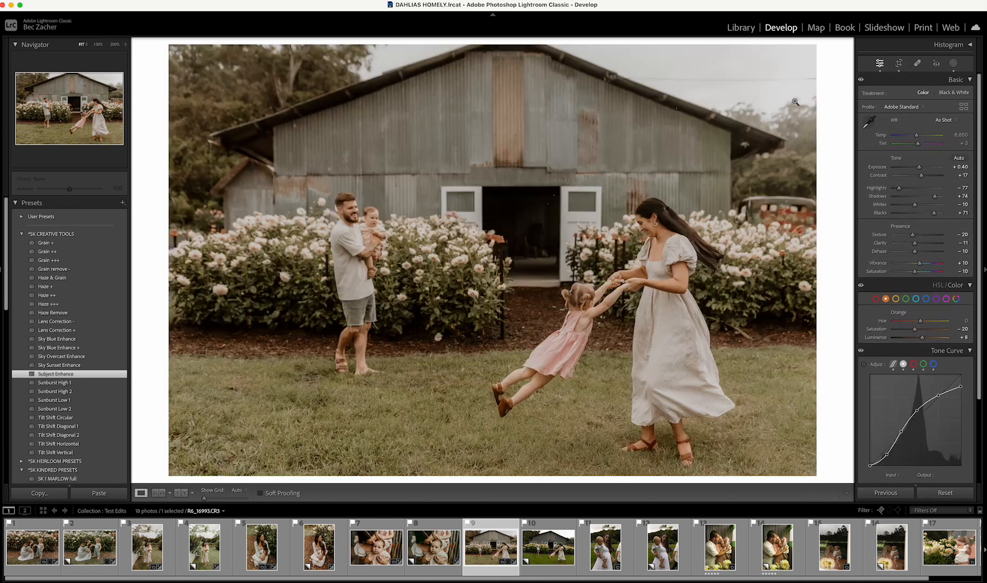
Step: Heal the small light specks in the dark barn doorway
{"action": "left_click", "coordinate": [556, 204]}
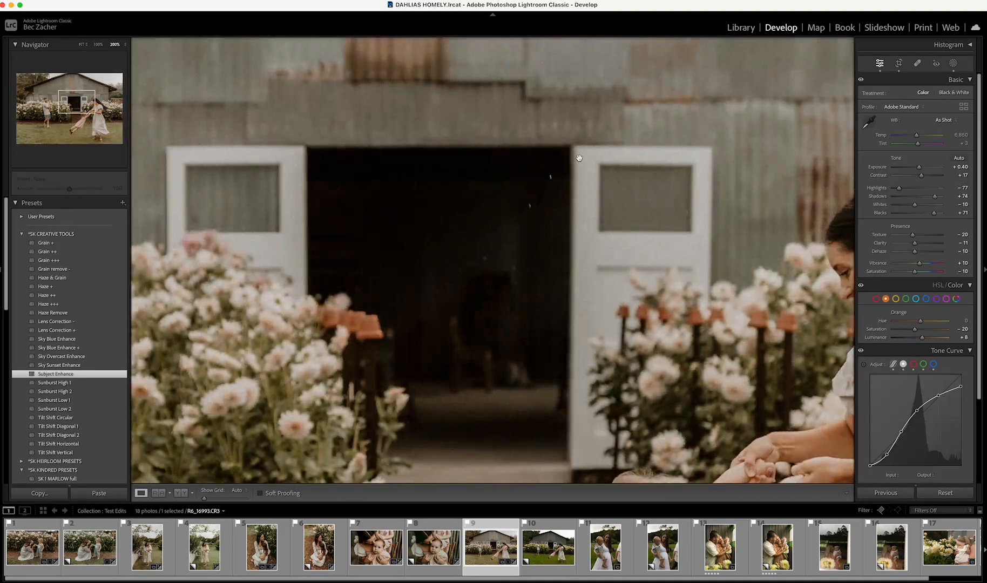
{"action": "left_click", "coordinate": [918, 64]}
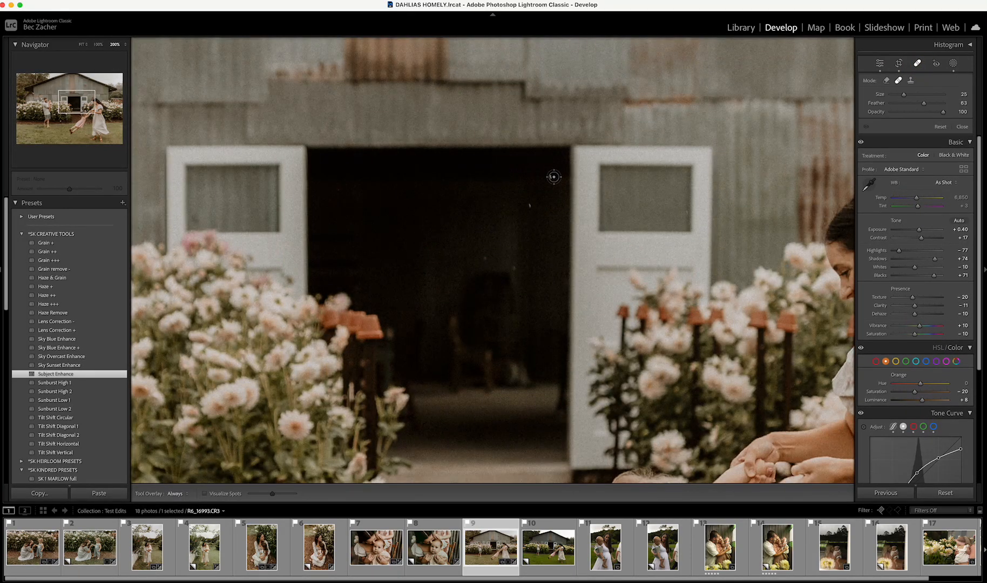
{"action": "left_click", "coordinate": [529, 204]}
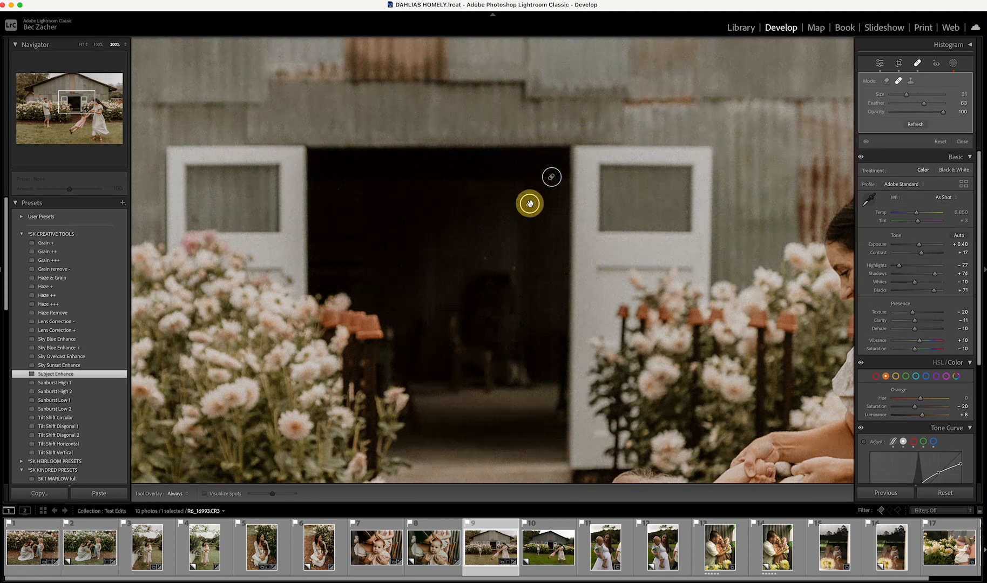
{"action": "left_click", "coordinate": [485, 257]}
{"action": "key", "text": "q"}
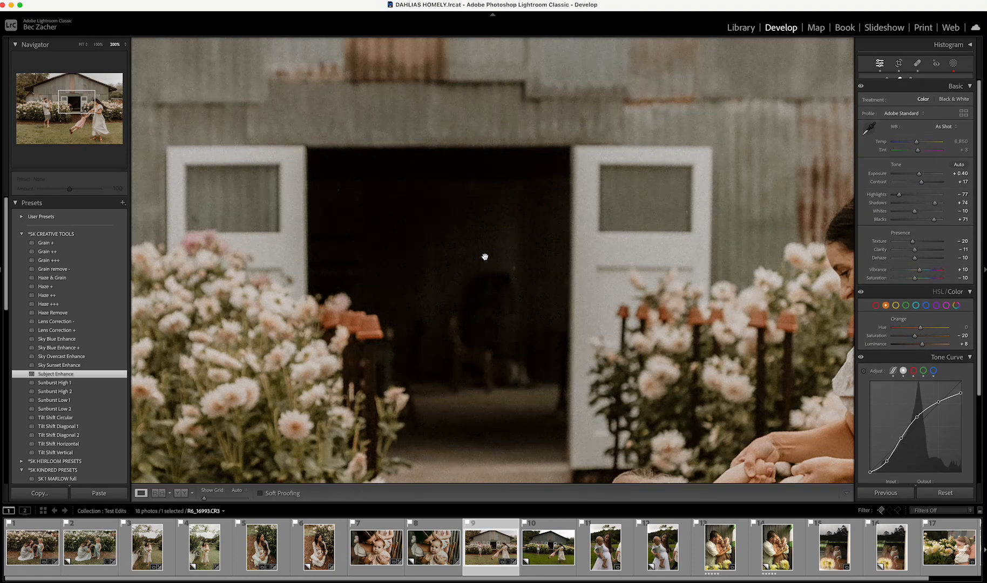
{"action": "left_click", "coordinate": [485, 258]}
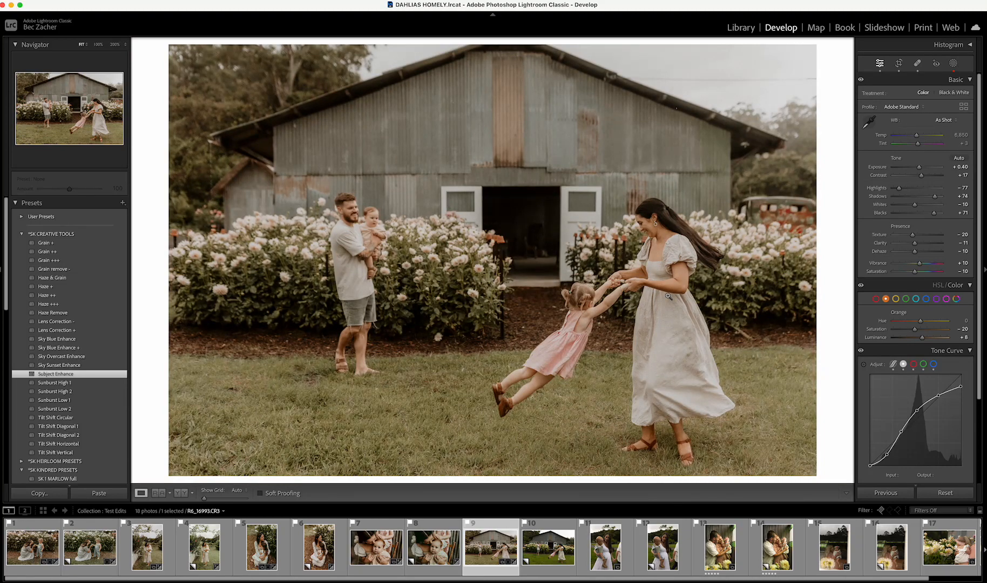
Step: Compare the finished barn edit with the original photo
{"action": "key", "text": "backslash"}
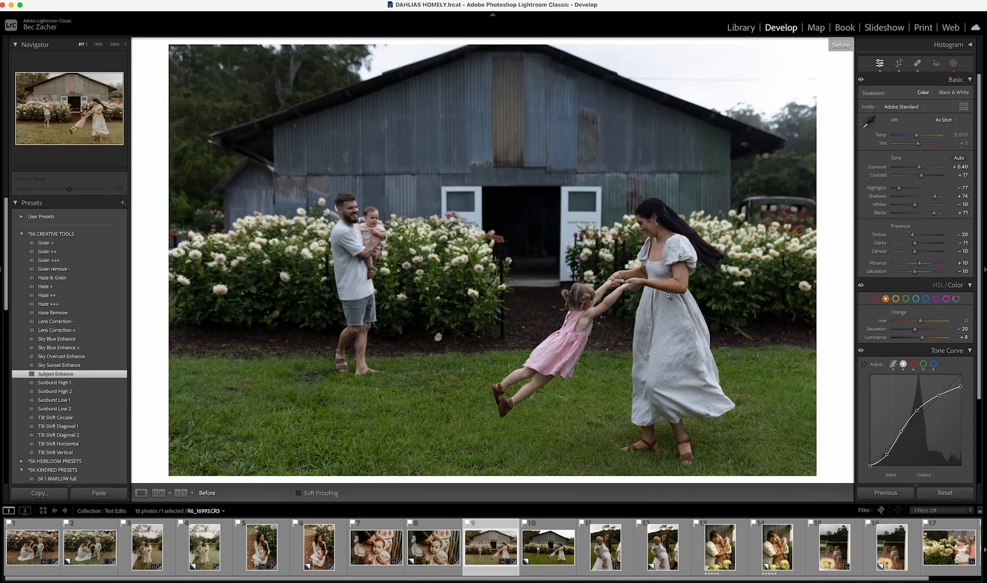
{"action": "key", "text": "backslash"}
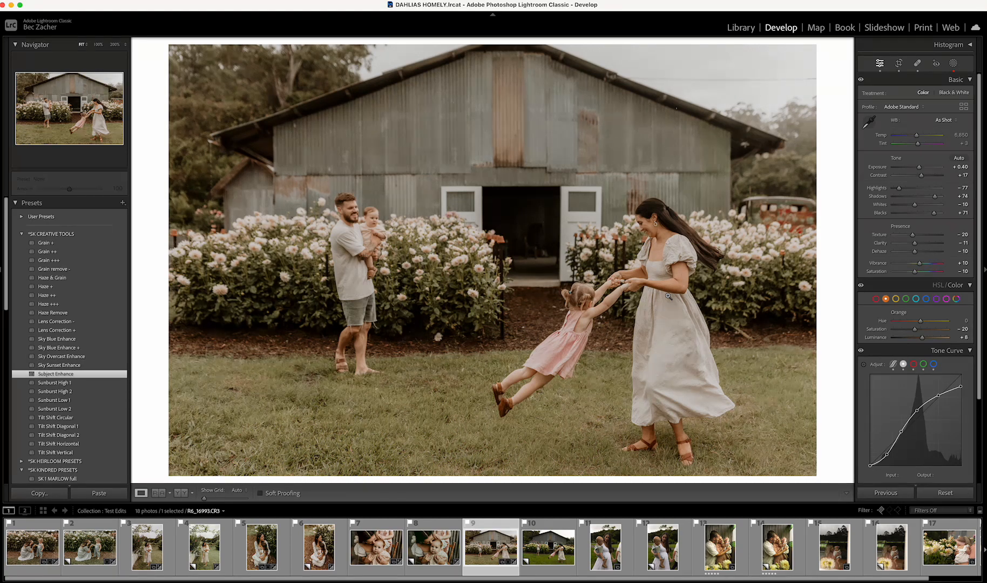
{"action": "key", "text": "backslash"}
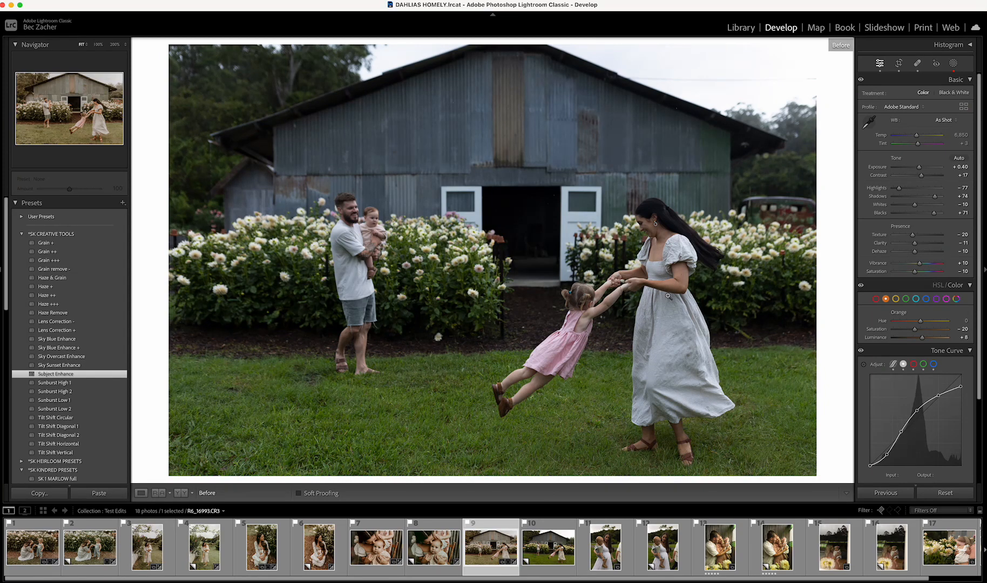
{"action": "key", "text": "backslash"}
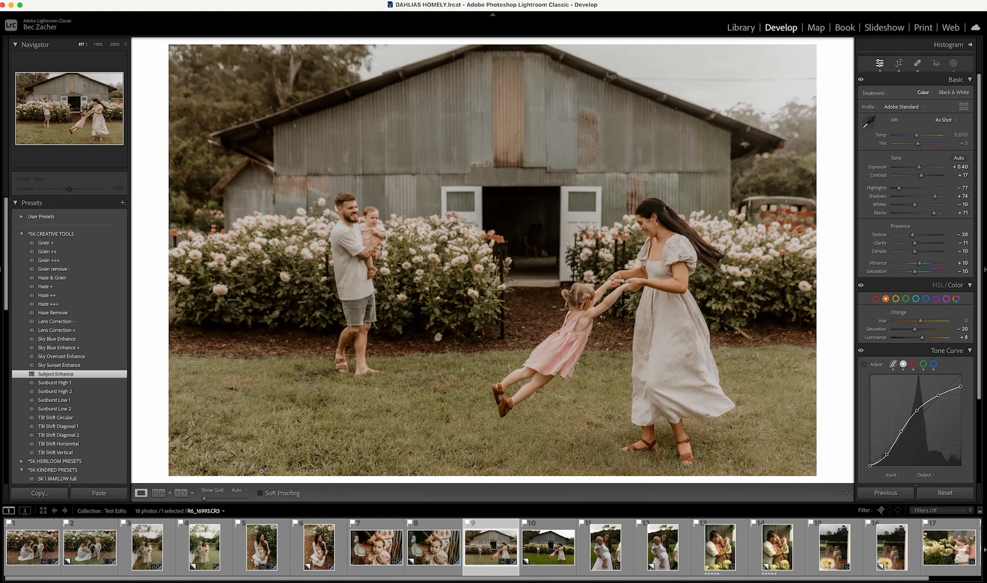
Step: Apply the SK 3 JUNIPER full preset to photo 10, the unedited virtual copy of the barn photo
{"action": "left_click", "coordinate": [548, 540]}
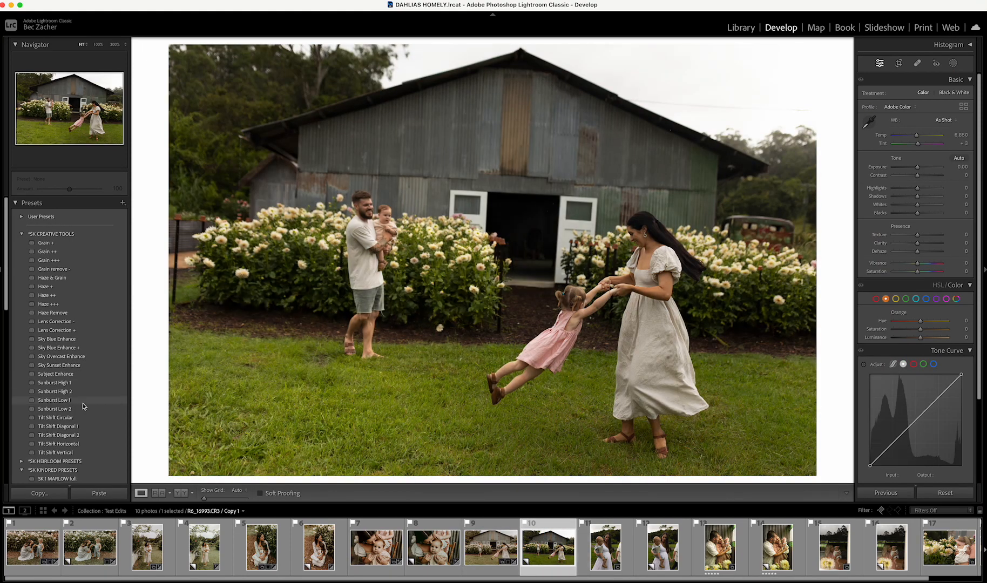
{"action": "scroll", "coordinate": [83, 407], "scroll_direction": "down", "scroll_amount": 5}
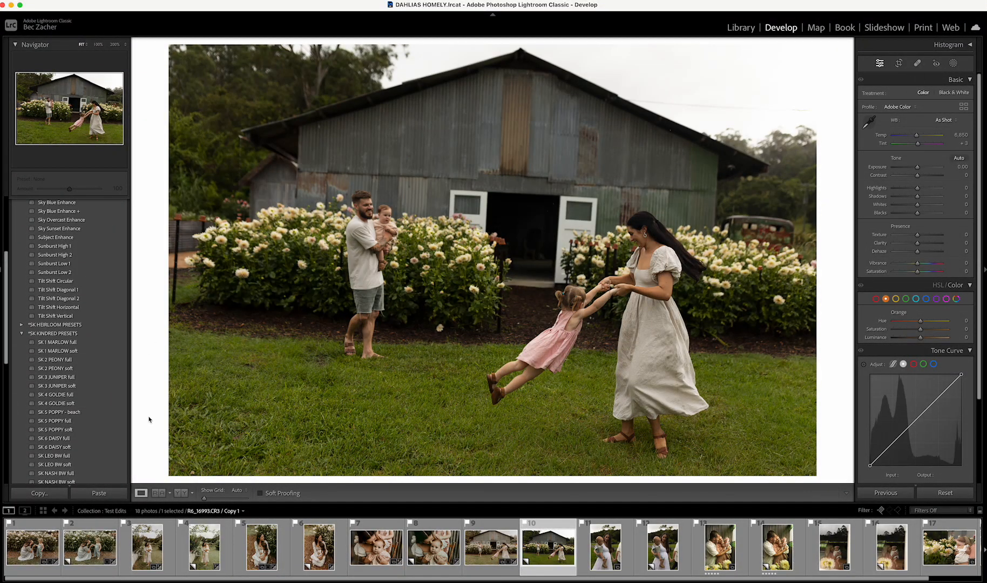
{"action": "left_click", "coordinate": [68, 378]}
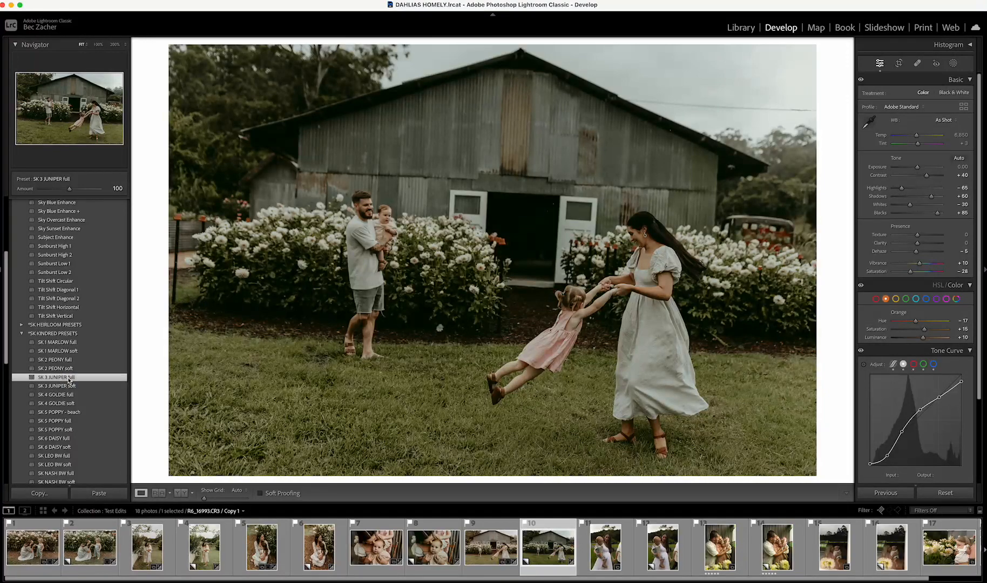
Step: Straighten the Juniper copy to an angle of -3.37 and reposition the image within the crop
{"action": "left_click", "coordinate": [899, 63]}
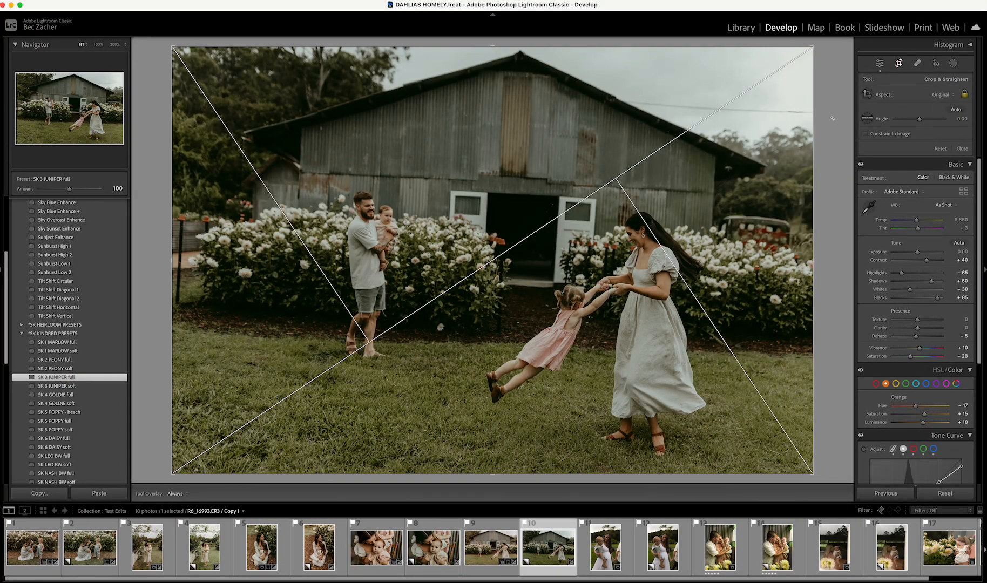
{"action": "left_click_drag", "start_coordinate": [833, 115], "coordinate": [832, 96]}
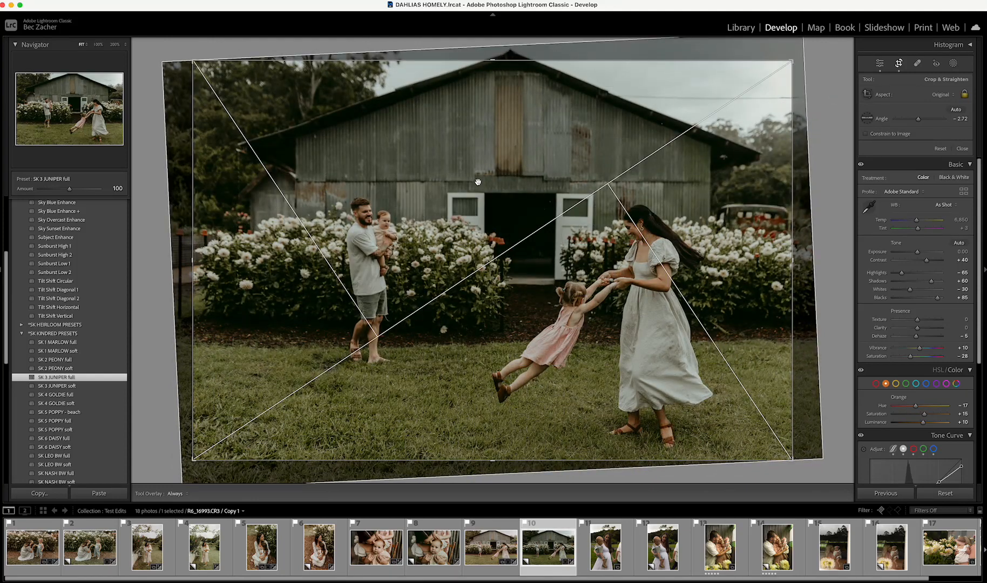
{"action": "left_click_drag", "start_coordinate": [513, 201], "coordinate": [480, 232]}
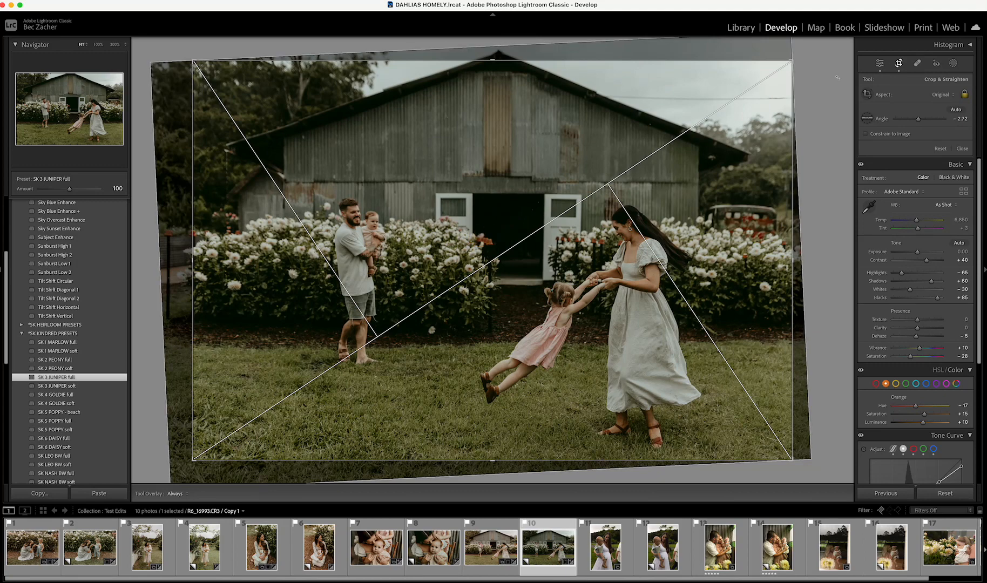
{"action": "left_click_drag", "start_coordinate": [837, 78], "coordinate": [825, 84]}
{"action": "key", "text": "Return"}
{"action": "left_click", "coordinate": [898, 63]}
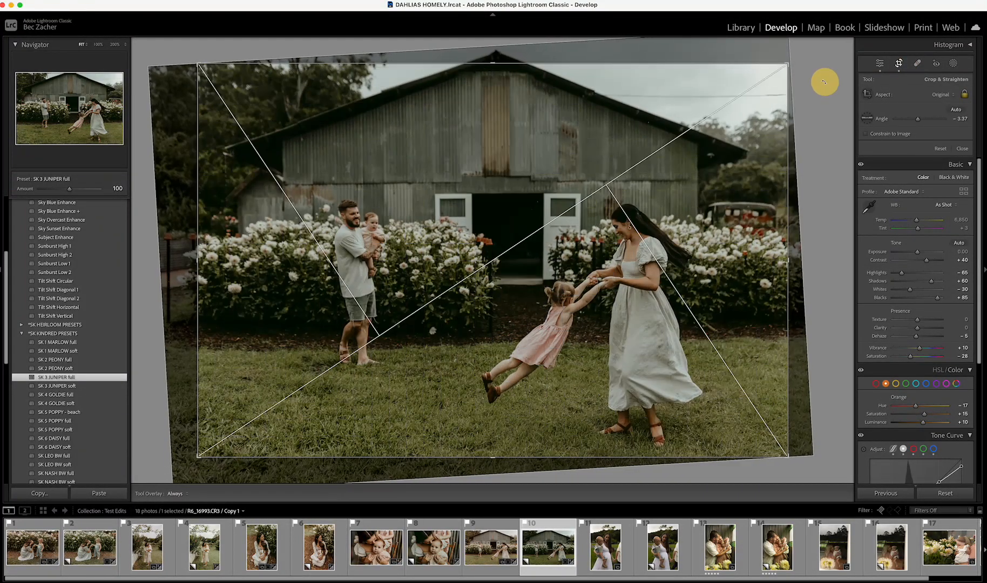
{"action": "key", "text": "Return"}
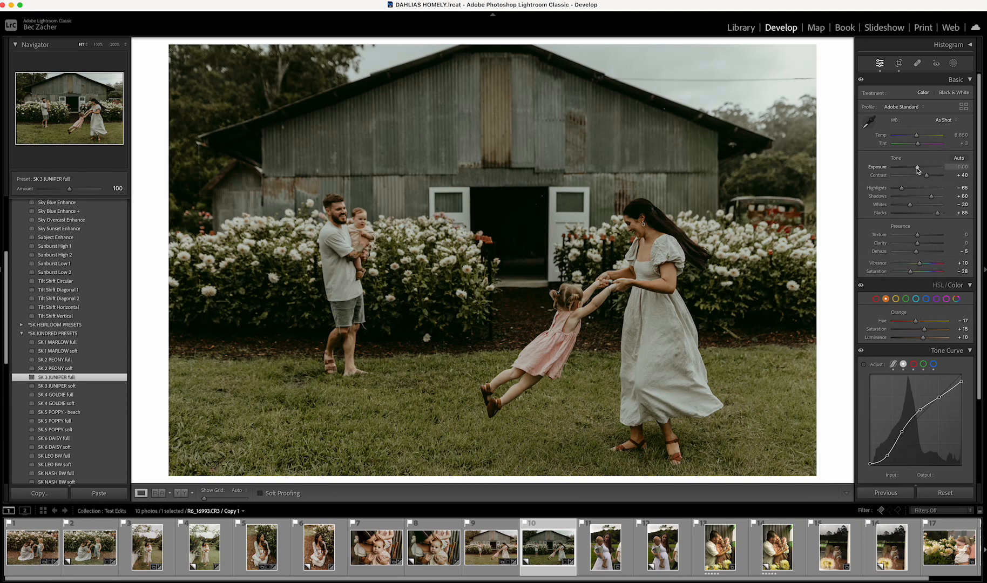
Step: Set the Juniper barn copy's exposure to +0.65, temperature to 7,835 and tint to +15, and apply the Subject Enhance preset
{"action": "left_click_drag", "start_coordinate": [917, 167], "coordinate": [918, 143]}
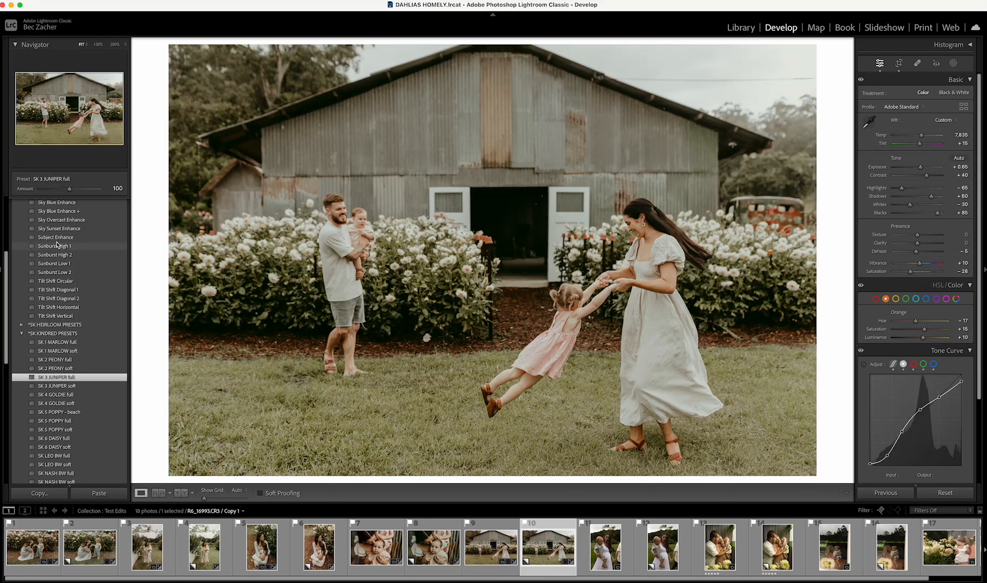
{"action": "scroll", "coordinate": [57, 245], "scroll_direction": "up", "scroll_amount": 5}
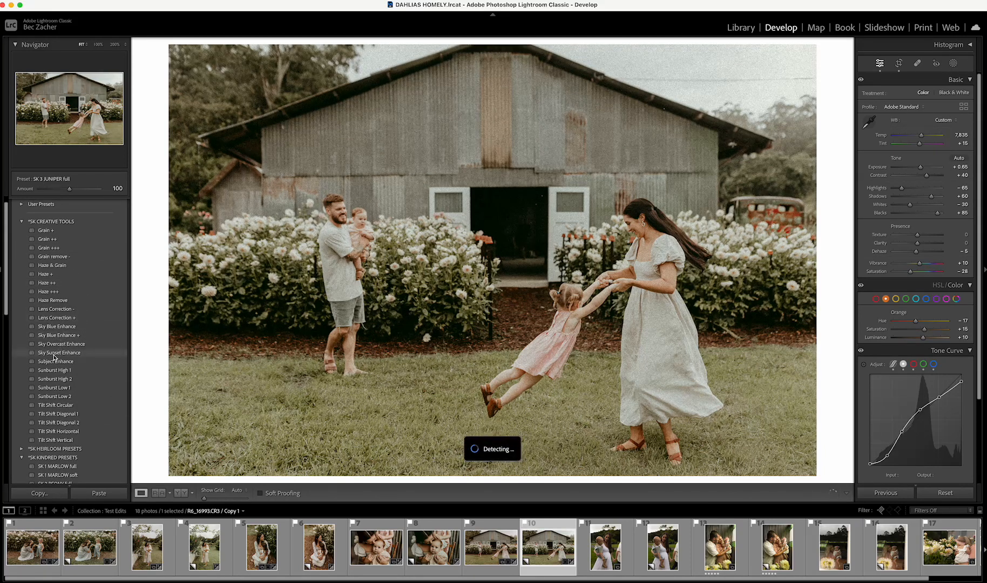
{"action": "left_click", "coordinate": [52, 362]}
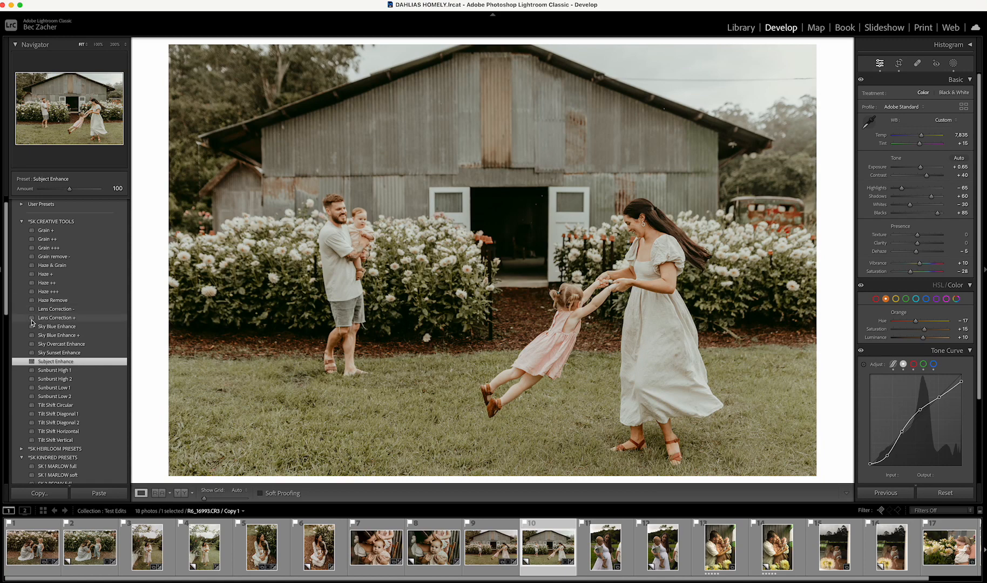
{"action": "left_click", "coordinate": [60, 364]}
{"action": "left_click", "coordinate": [59, 361]}
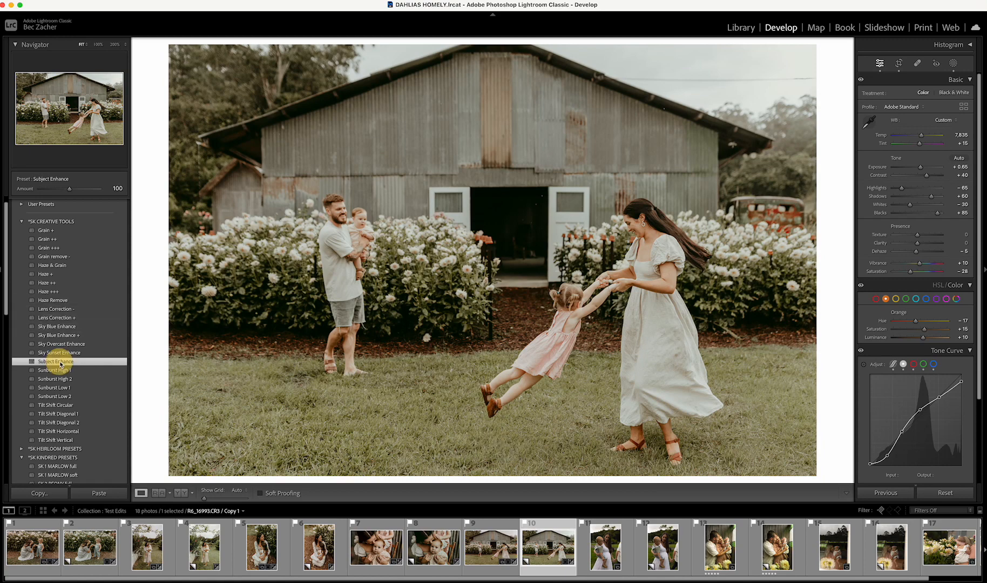
{"action": "left_click", "coordinate": [92, 365]}
Step: Reduce the exposure of the Subject Enhance mask to -0.03
{"action": "left_click", "coordinate": [954, 63]}
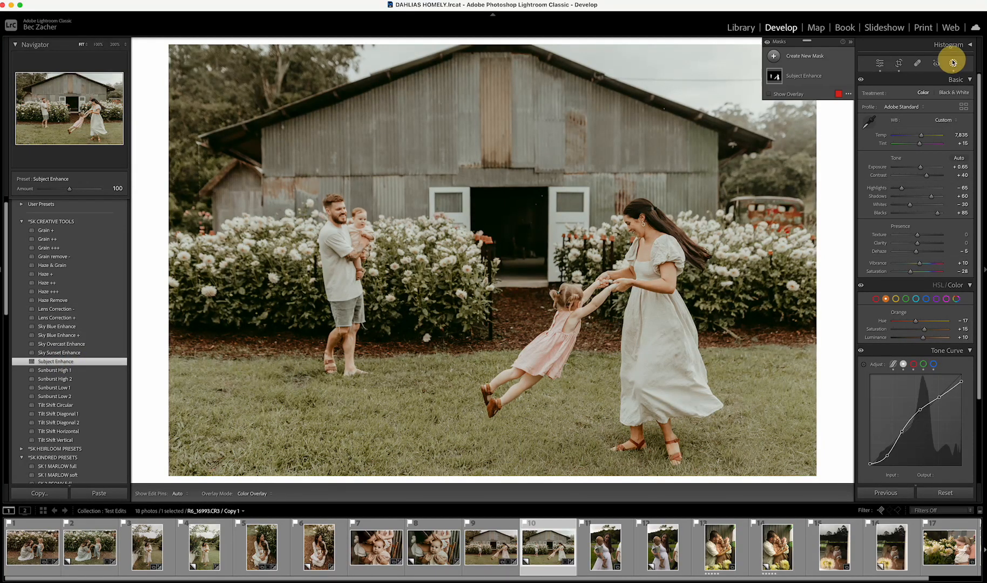
{"action": "left_click", "coordinate": [807, 77]}
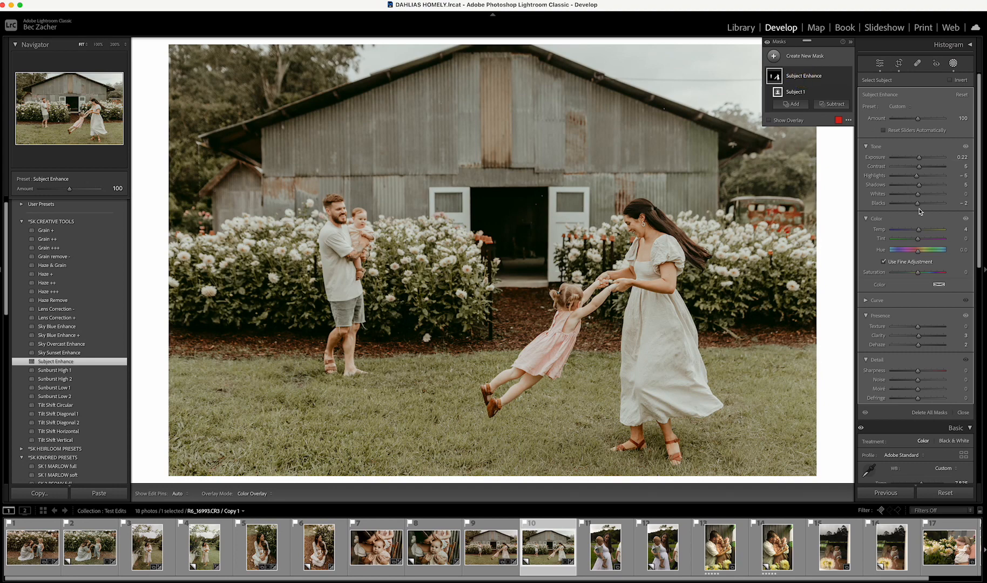
{"action": "left_click_drag", "start_coordinate": [921, 160], "coordinate": [919, 160]}
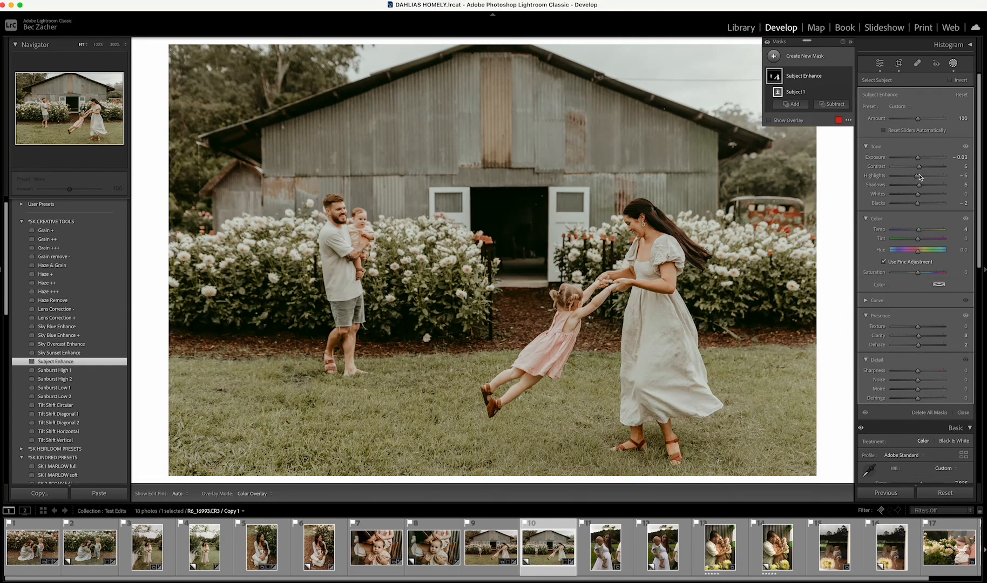
{"action": "left_click_drag", "start_coordinate": [919, 230], "coordinate": [919, 231]}
{"action": "key", "text": "shift+w"}
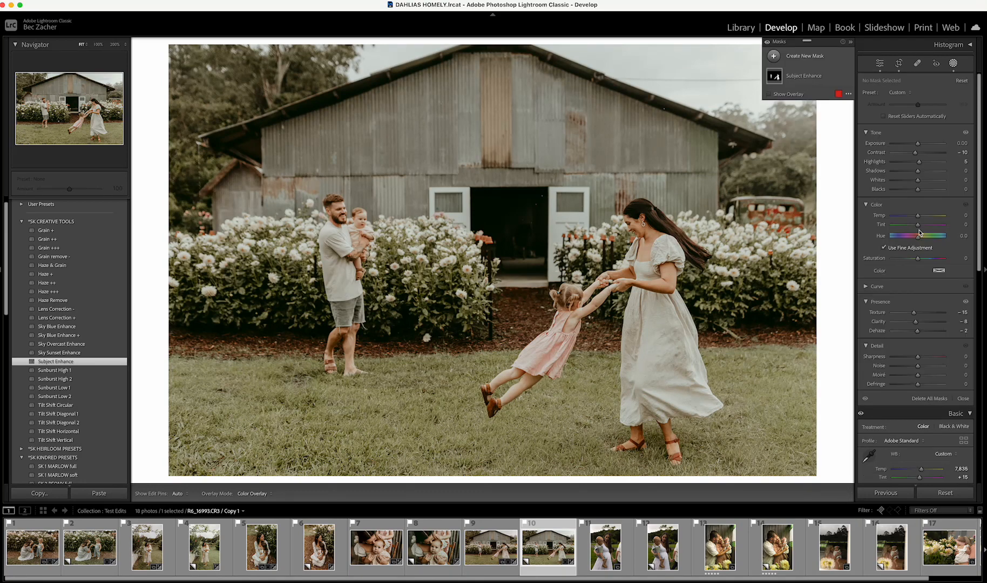
Step: Apply the Haze + preset to the barn copy and compare the edit with the original photo
{"action": "left_click", "coordinate": [54, 274]}
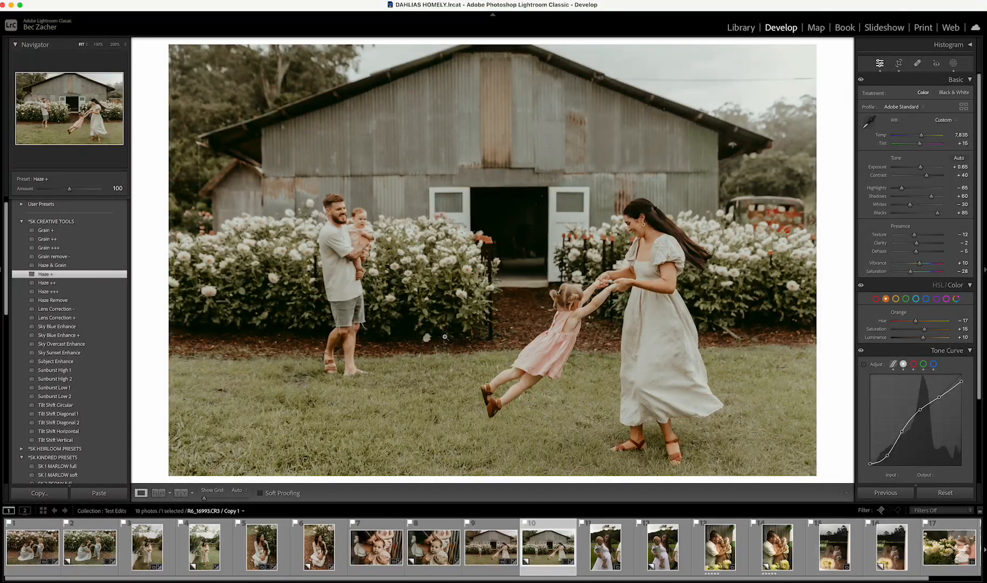
{"action": "key", "text": "backslash"}
{"action": "key", "text": "backslash"}
{"action": "key", "text": "backslash"}
{"action": "key", "text": "backslash"}
Step: Adjust the hue and saturation of the yellow tones in the barn copy
{"action": "left_click", "coordinate": [896, 299]}
{"action": "mouse_move", "coordinate": [899, 322]}
{"action": "left_mouse_down"}
{"action": "mouse_move", "coordinate": [932, 327]}
{"action": "mouse_move", "coordinate": [908, 325]}
{"action": "left_mouse_up"}
{"action": "left_click", "coordinate": [907, 324]}
{"action": "mouse_move", "coordinate": [907, 330]}
{"action": "left_mouse_down"}
{"action": "mouse_move", "coordinate": [941, 337]}
{"action": "mouse_move", "coordinate": [924, 338]}
{"action": "left_mouse_up"}
{"action": "left_click_drag", "start_coordinate": [909, 331], "coordinate": [912, 336]}
Step: Set the barn copy's green hue to -1 and green saturation to -50, and compare it with the other barn edit, photo 9
{"action": "left_click", "coordinate": [906, 298]}
{"action": "left_click", "coordinate": [910, 332]}
{"action": "mouse_move", "coordinate": [909, 332]}
{"action": "left_mouse_down"}
{"action": "mouse_move", "coordinate": [926, 337]}
{"action": "mouse_move", "coordinate": [911, 322]}
{"action": "left_mouse_up"}
{"action": "left_click_drag", "start_coordinate": [950, 324], "coordinate": [921, 323]}
{"action": "key", "text": "Left"}
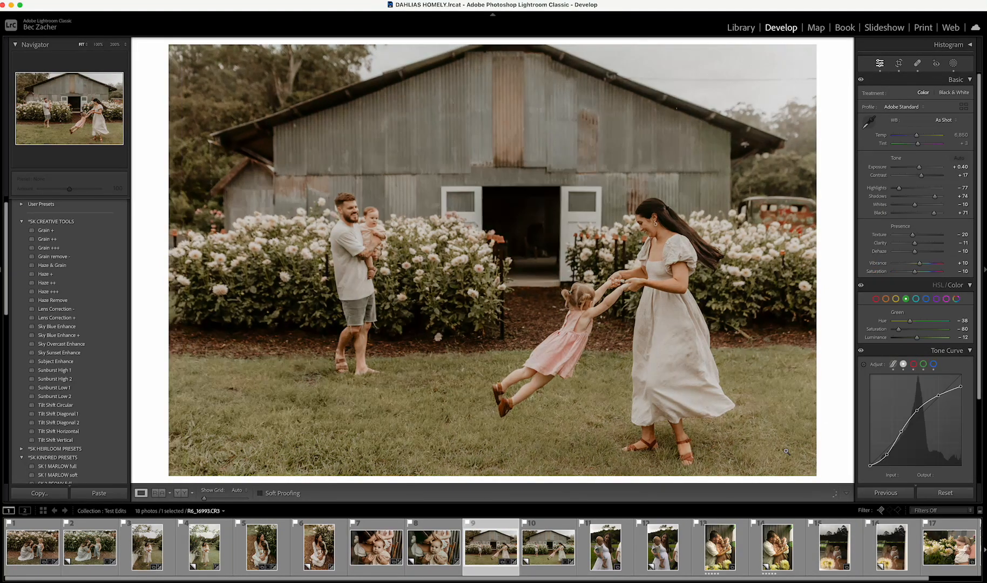
{"action": "key", "text": "Right"}
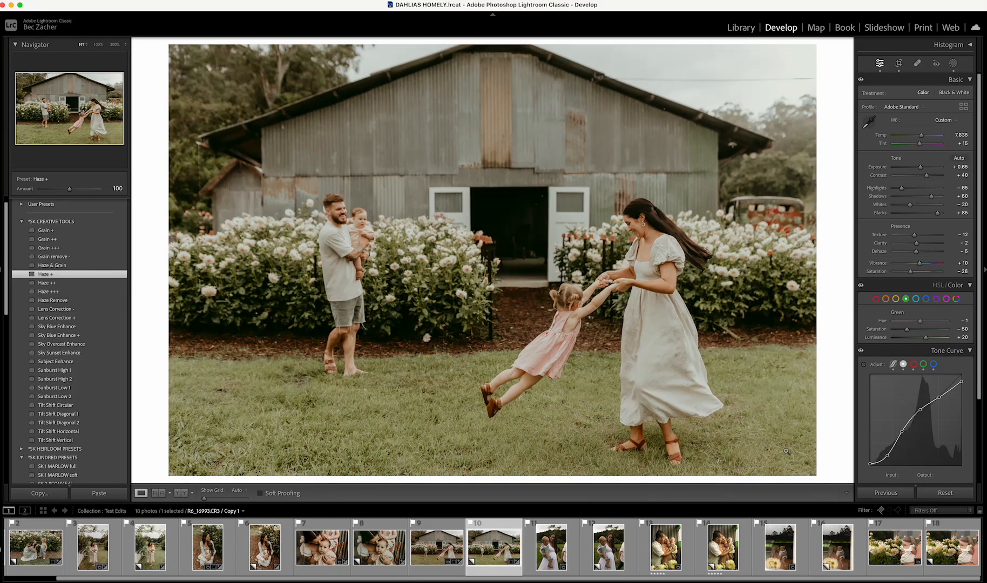
Step: Apply the SK 1 MARLOW full preset to photo 11, the mother holding a toddler, and set its exposure to +0.70
{"action": "left_click", "coordinate": [560, 551]}
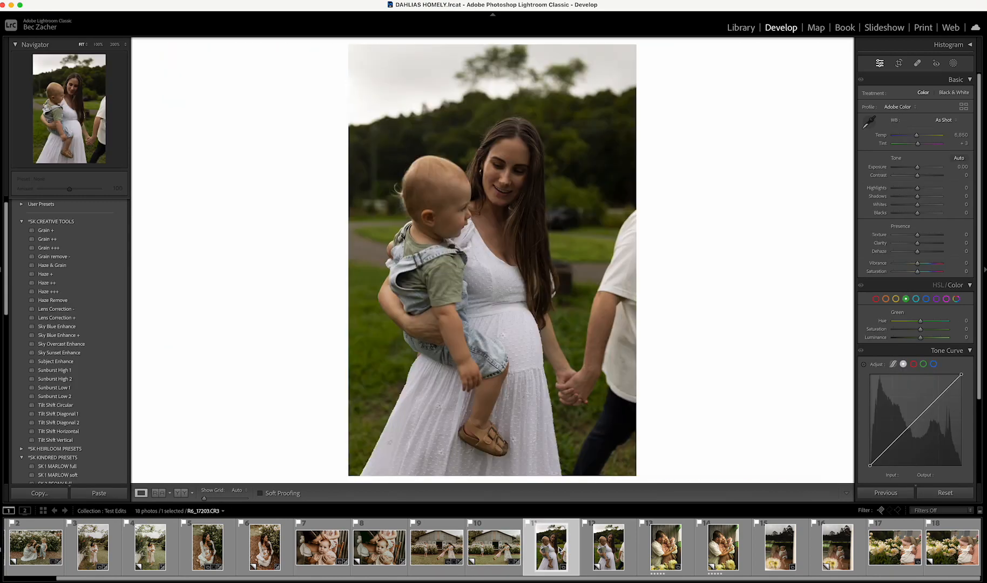
{"action": "scroll", "coordinate": [88, 402], "scroll_direction": "down", "scroll_amount": 5}
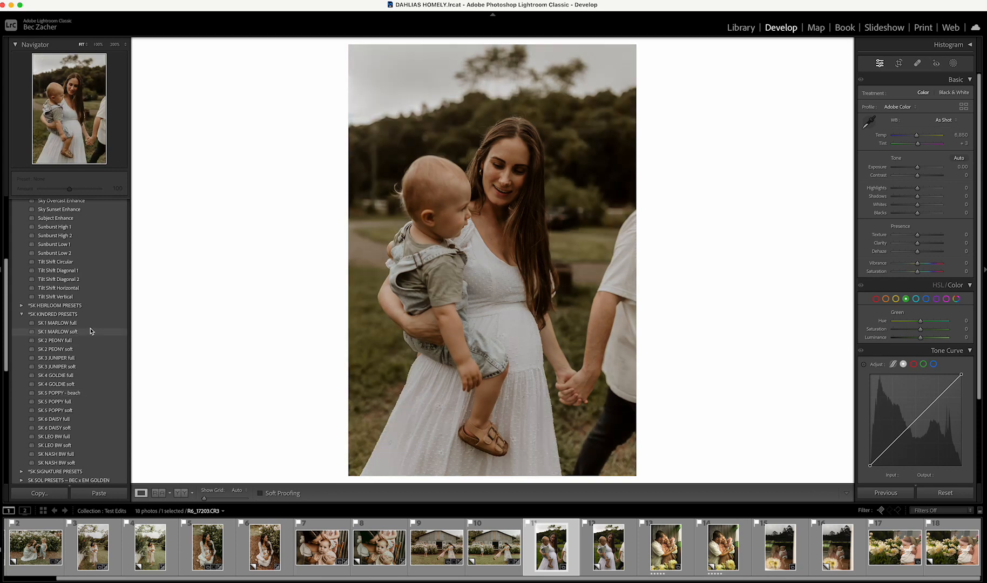
{"action": "left_click", "coordinate": [82, 324]}
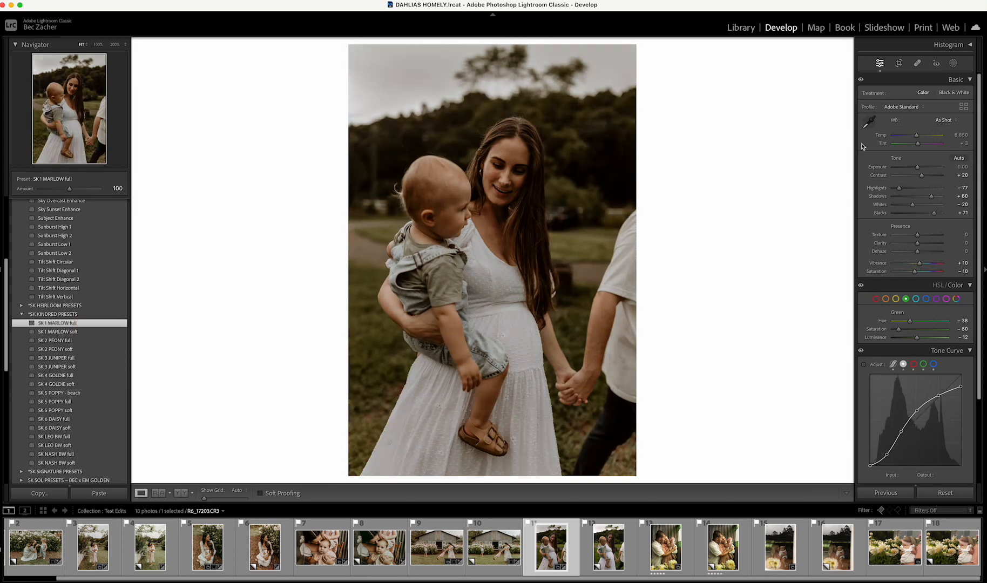
{"action": "left_click_drag", "start_coordinate": [917, 167], "coordinate": [919, 171]}
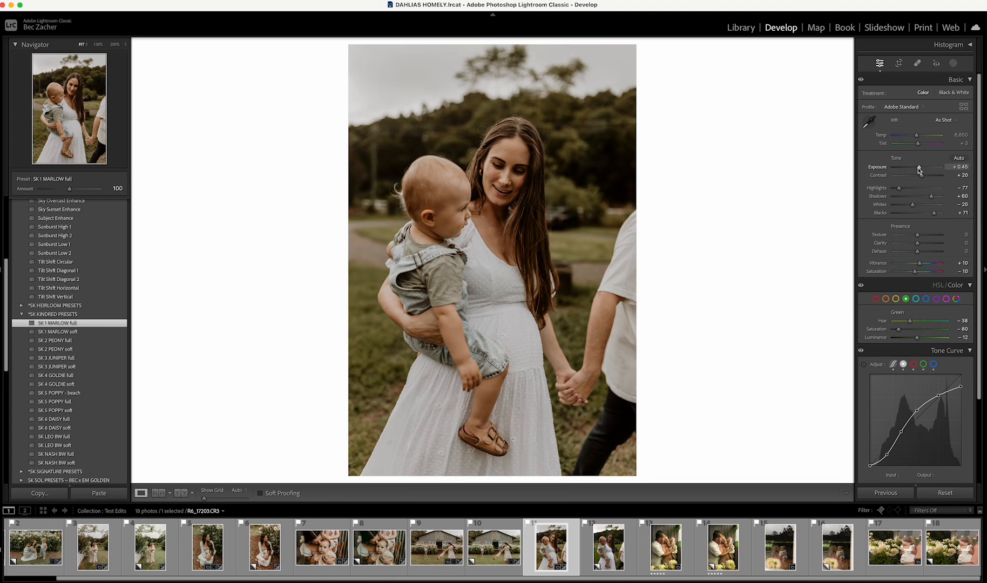
{"action": "left_click_drag", "start_coordinate": [917, 167], "coordinate": [919, 169]}
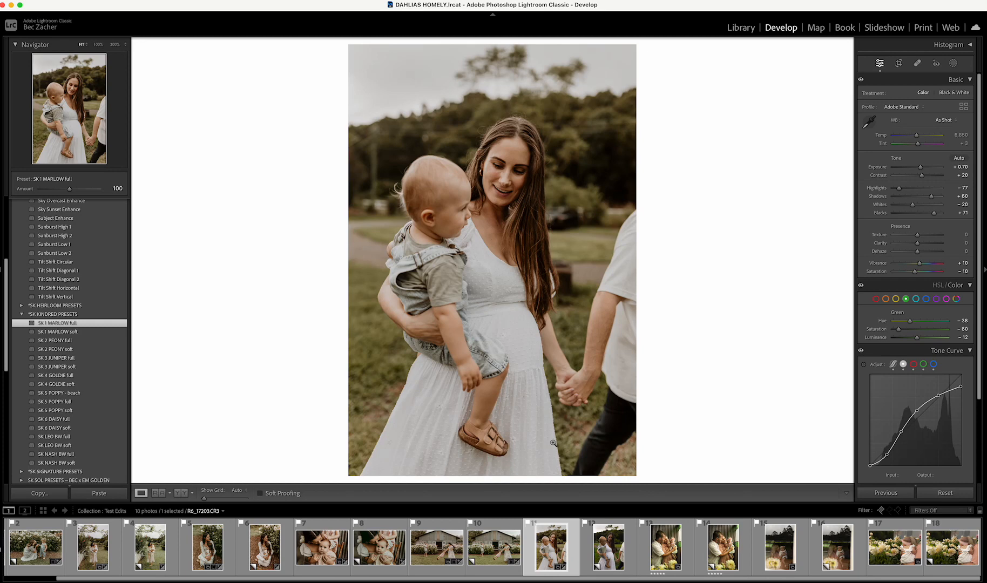
Step: Paint a brush mask with the SK COLOUR – Warm Up preset over the mother's white dress and compare the edit with the original
{"action": "key", "text": "k"}
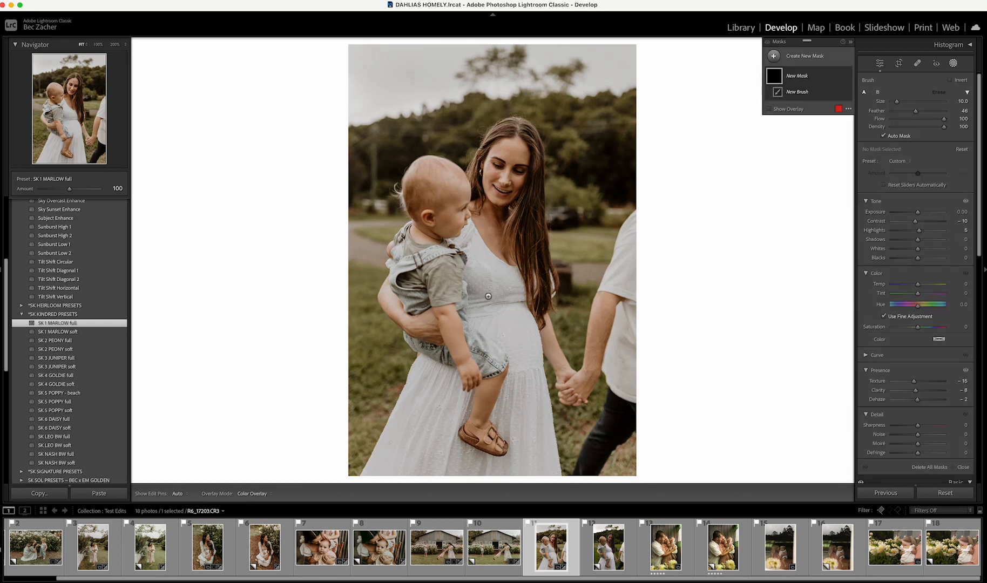
{"action": "left_click", "coordinate": [896, 161]}
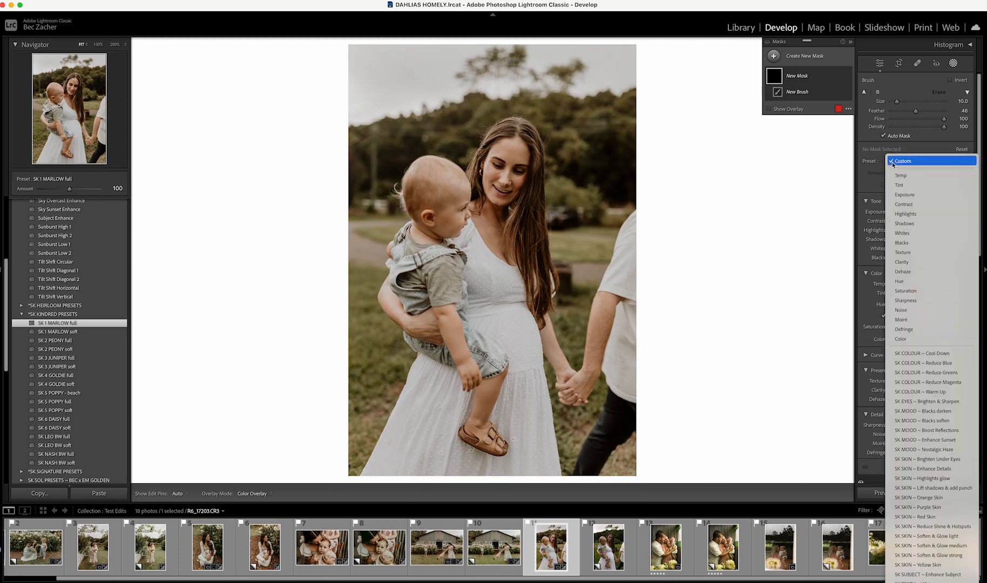
{"action": "left_click", "coordinate": [918, 390]}
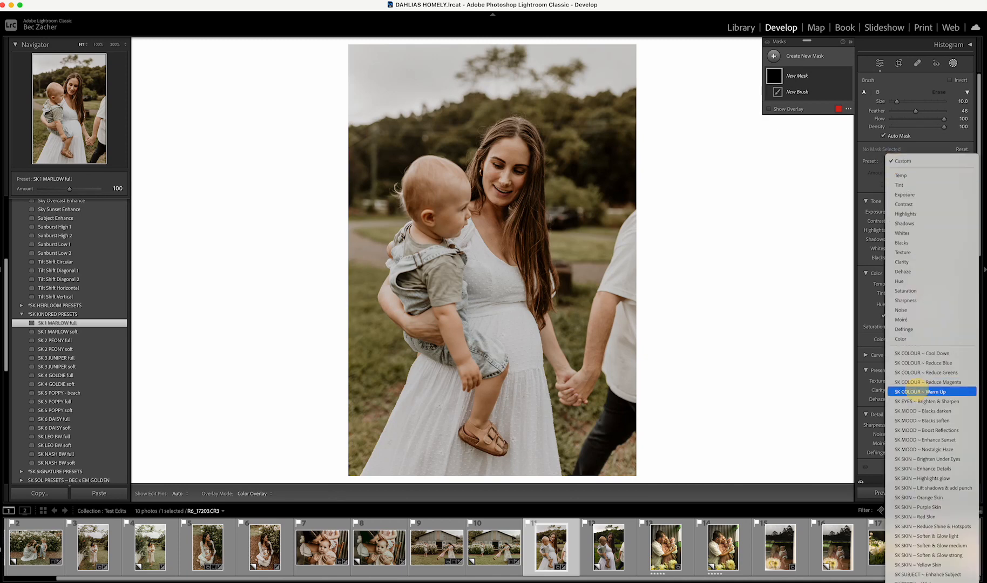
{"action": "mouse_move", "coordinate": [462, 252]}
{"action": "left_mouse_down"}
{"action": "mouse_move", "coordinate": [502, 314]}
{"action": "mouse_move", "coordinate": [485, 294]}
{"action": "mouse_move", "coordinate": [495, 351]}
{"action": "mouse_move", "coordinate": [519, 331]}
{"action": "mouse_move", "coordinate": [521, 433]}
{"action": "mouse_move", "coordinate": [527, 351]}
{"action": "mouse_move", "coordinate": [543, 472]}
{"action": "mouse_move", "coordinate": [493, 475]}
{"action": "mouse_move", "coordinate": [445, 445]}
{"action": "mouse_move", "coordinate": [454, 377]}
{"action": "mouse_move", "coordinate": [407, 425]}
{"action": "mouse_move", "coordinate": [367, 503]}
{"action": "mouse_move", "coordinate": [433, 369]}
{"action": "mouse_move", "coordinate": [397, 474]}
{"action": "mouse_move", "coordinate": [452, 430]}
{"action": "mouse_move", "coordinate": [469, 466]}
{"action": "mouse_move", "coordinate": [536, 468]}
{"action": "mouse_move", "coordinate": [519, 323]}
{"action": "mouse_move", "coordinate": [476, 295]}
{"action": "mouse_move", "coordinate": [471, 254]}
{"action": "mouse_move", "coordinate": [490, 288]}
{"action": "mouse_move", "coordinate": [462, 240]}
{"action": "mouse_move", "coordinate": [513, 288]}
{"action": "mouse_move", "coordinate": [542, 479]}
{"action": "left_mouse_up"}
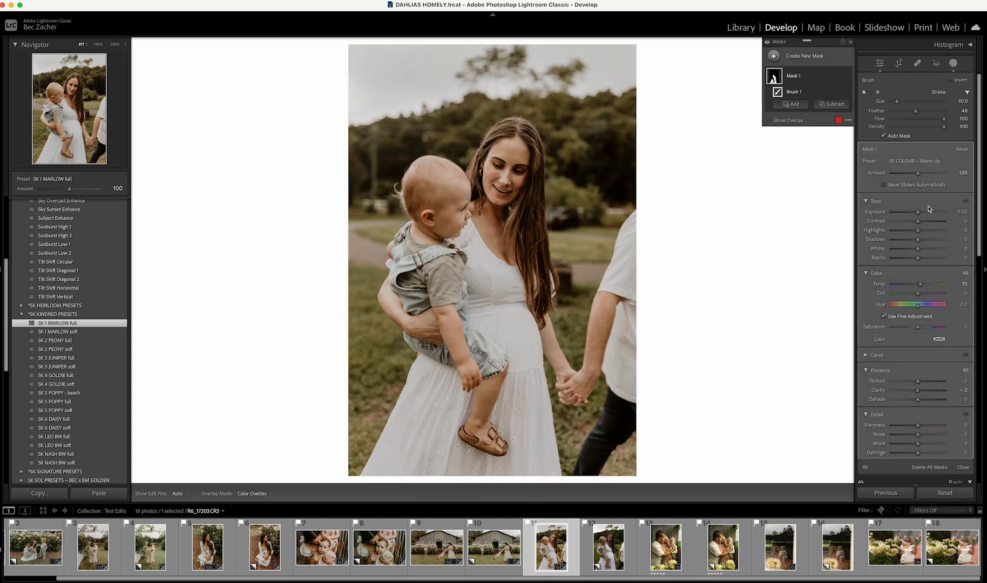
{"action": "key", "text": "Down"}
{"action": "key", "text": "Escape"}
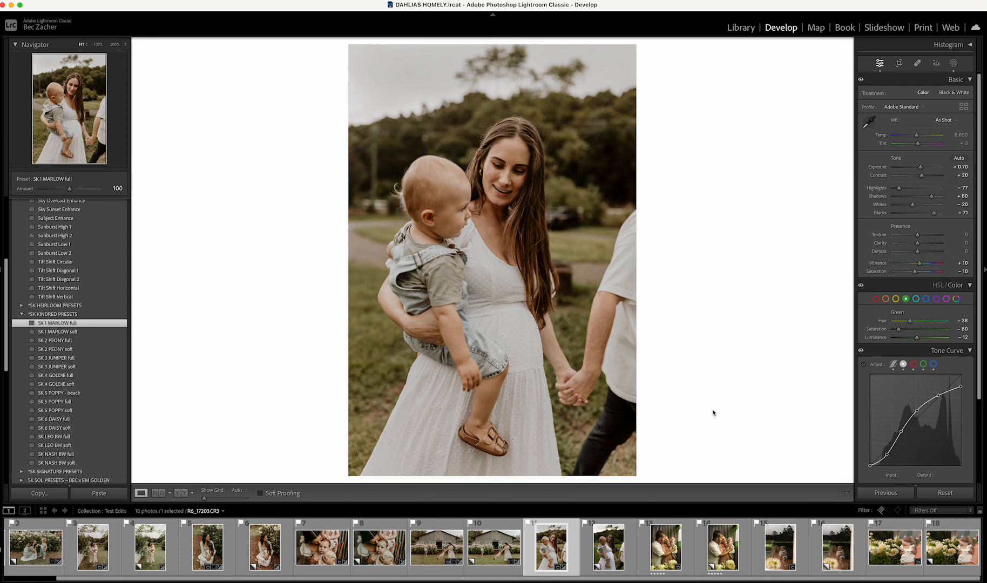
{"action": "key", "text": "backslash"}
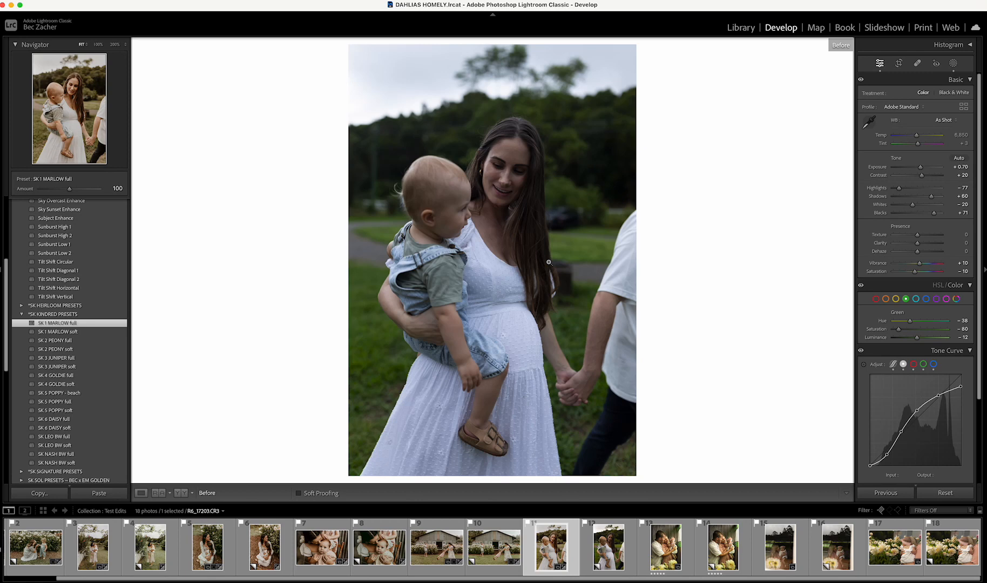
{"action": "key", "text": "backslash"}
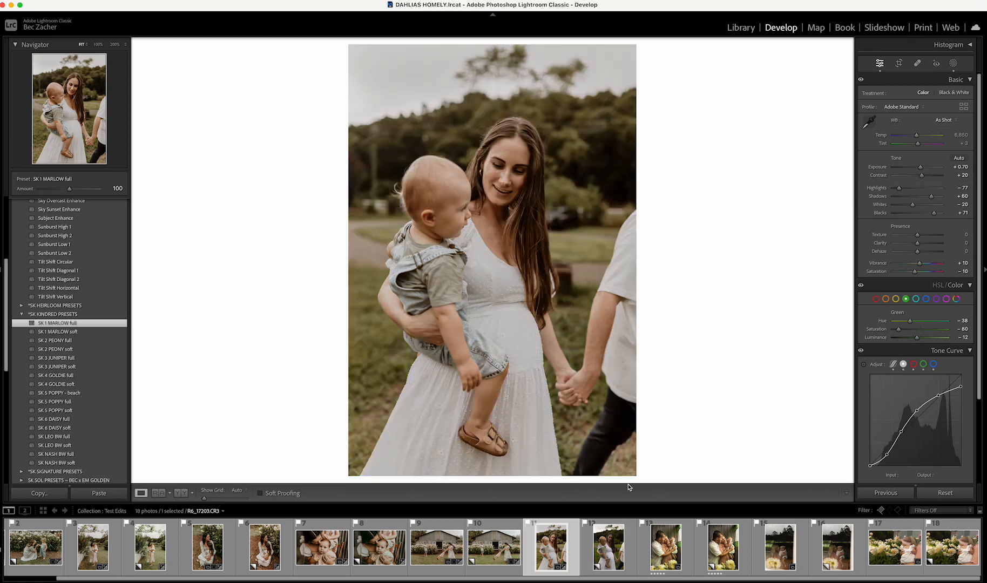
Step: Apply the SK 4 GOLDIE full preset to photo 12 and set exposure to +0.45, shadows to +32 and temperature to 7,208
{"action": "left_click", "coordinate": [606, 547]}
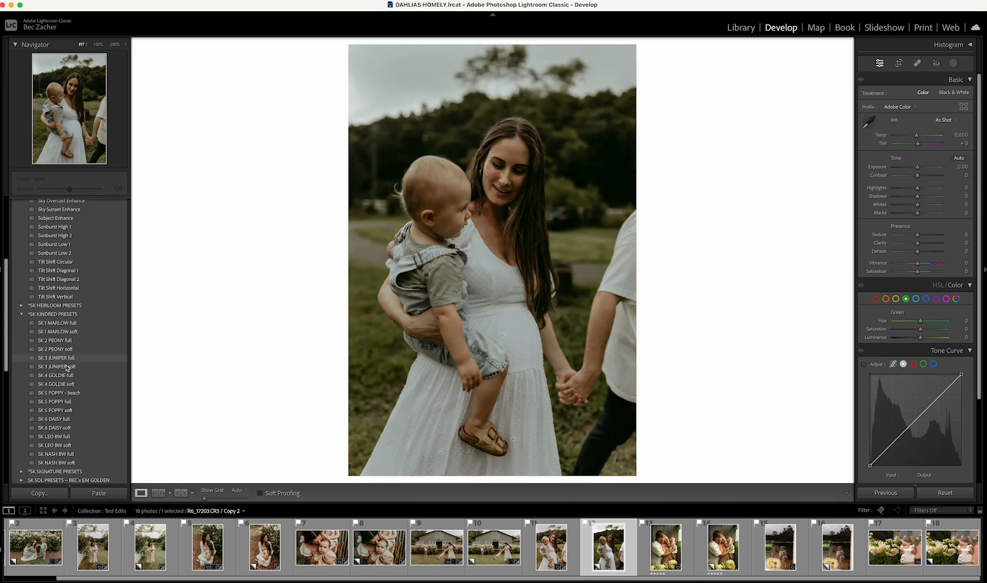
{"action": "left_click", "coordinate": [79, 377]}
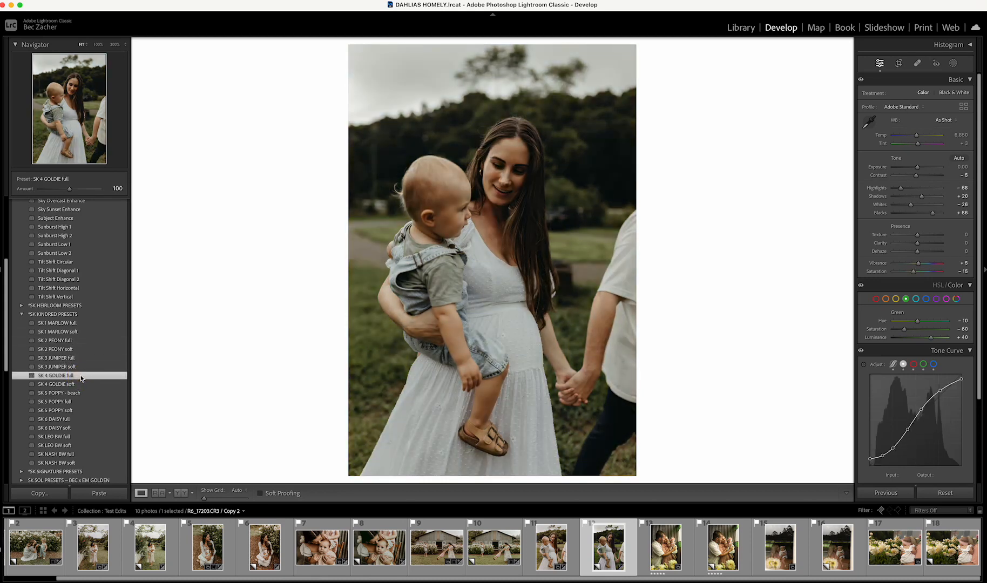
{"action": "left_click", "coordinate": [918, 168]}
{"action": "left_click_drag", "start_coordinate": [920, 169], "coordinate": [920, 139]}
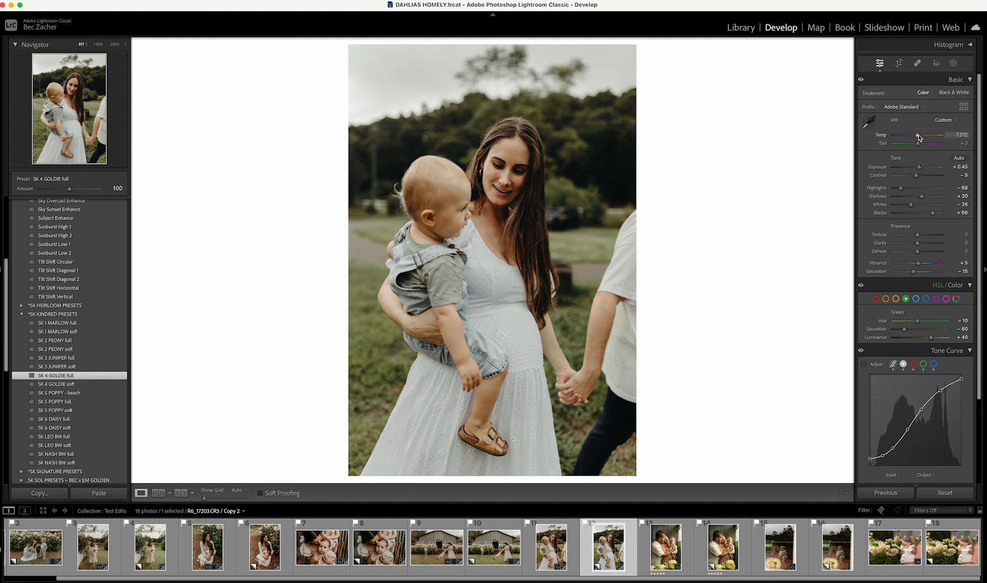
{"action": "left_click_drag", "start_coordinate": [922, 197], "coordinate": [924, 197]}
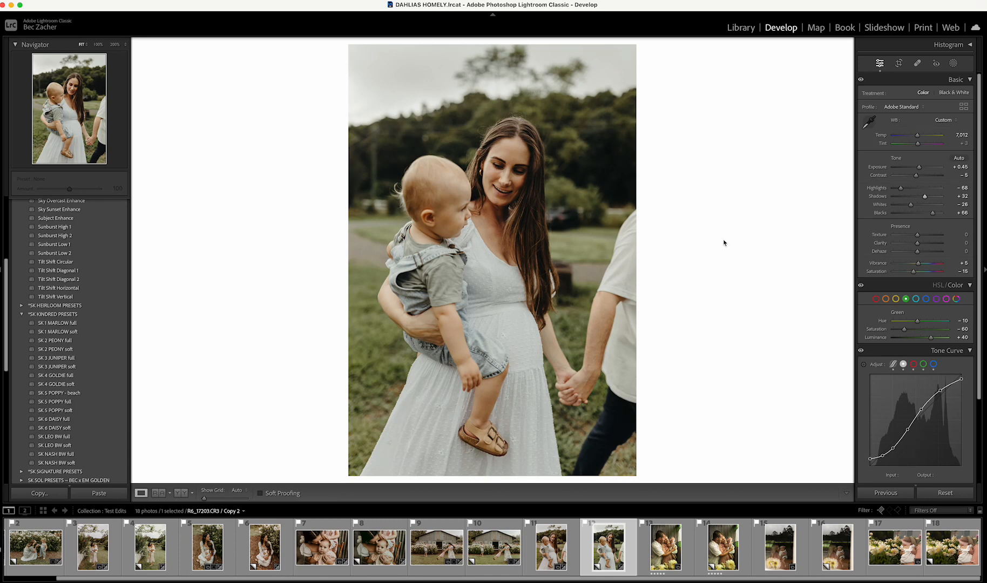
{"action": "left_click_drag", "start_coordinate": [916, 138], "coordinate": [916, 139]}
Step: Set the Goldie copy's yellow saturation to -37 and compare the edit with the original photo
{"action": "mouse_move", "coordinate": [905, 331]}
{"action": "left_mouse_down"}
{"action": "mouse_move", "coordinate": [918, 330]}
{"action": "mouse_move", "coordinate": [879, 335]}
{"action": "mouse_move", "coordinate": [932, 341]}
{"action": "mouse_move", "coordinate": [910, 332]}
{"action": "left_mouse_up"}
{"action": "left_click", "coordinate": [896, 299]}
{"action": "key", "text": "backslash"}
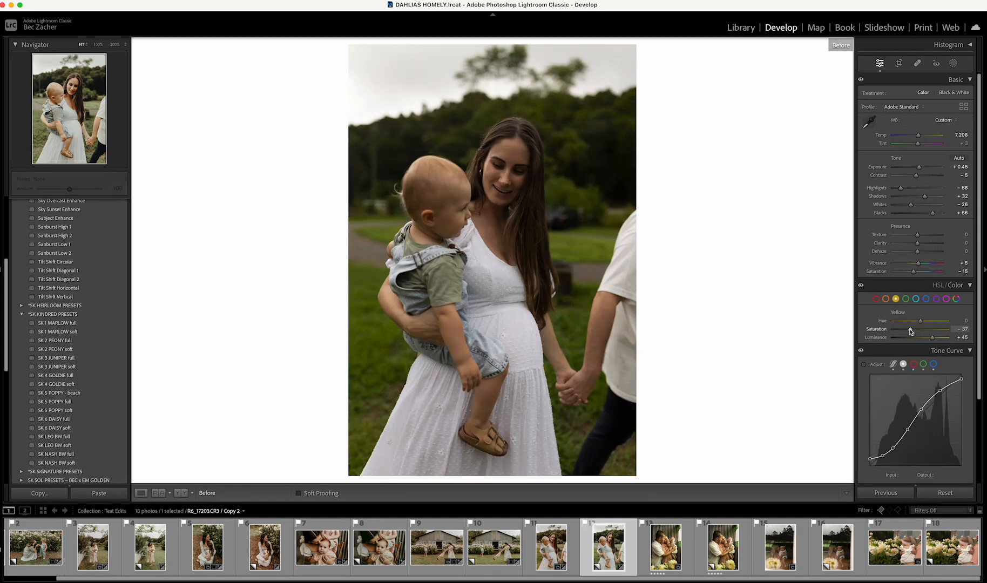
{"action": "key", "text": "backslash"}
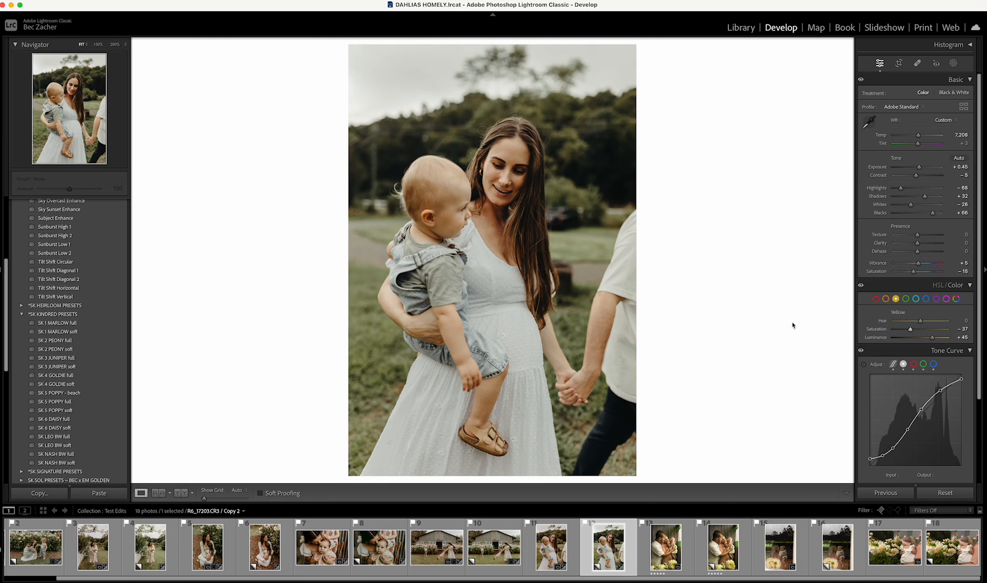
Step: Apply the SK 1 MARLOW full preset to photo 13, the couple with a baby, and set exposure to +0.45 and temperature to 6,499
{"action": "left_click", "coordinate": [668, 545]}
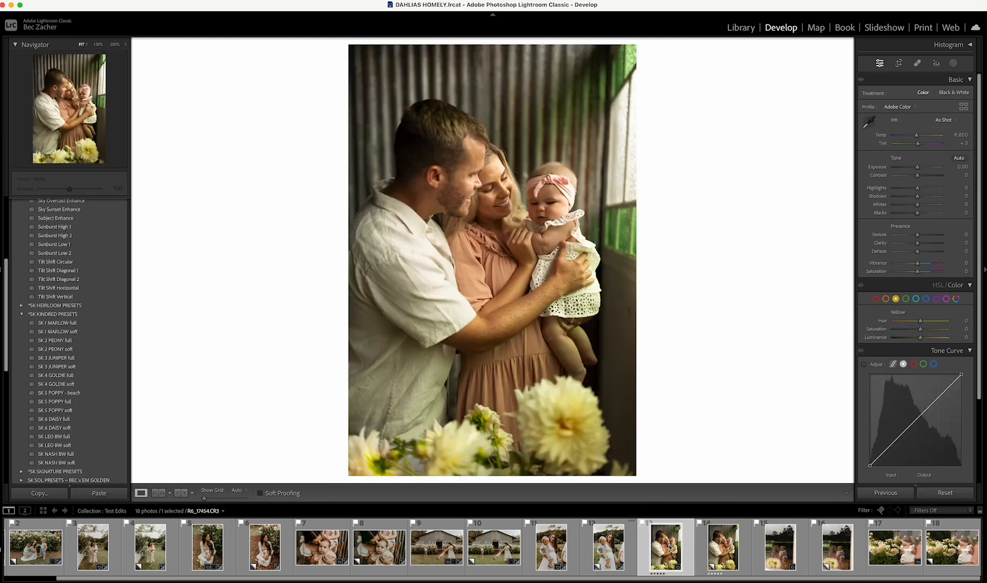
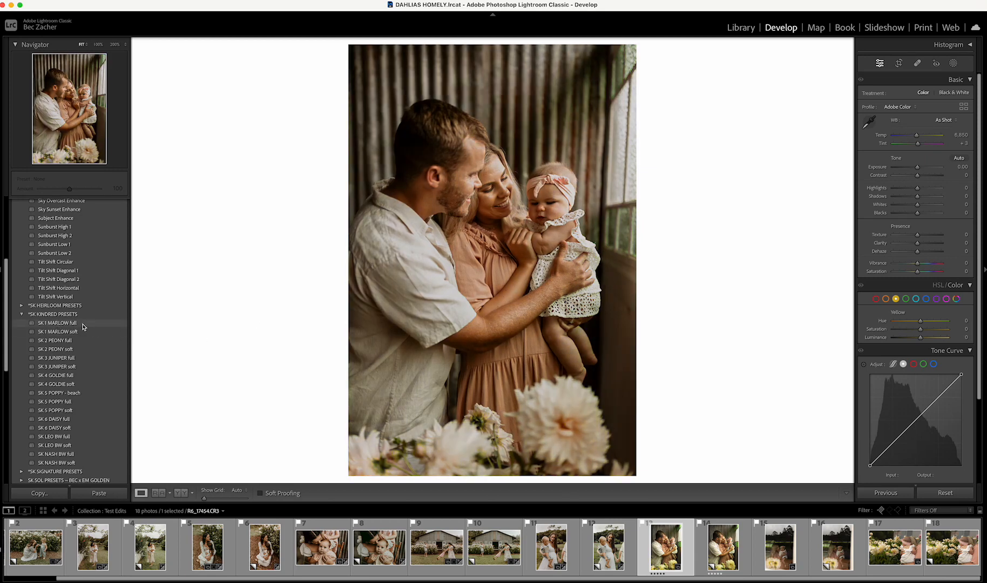
{"action": "left_click", "coordinate": [59, 323]}
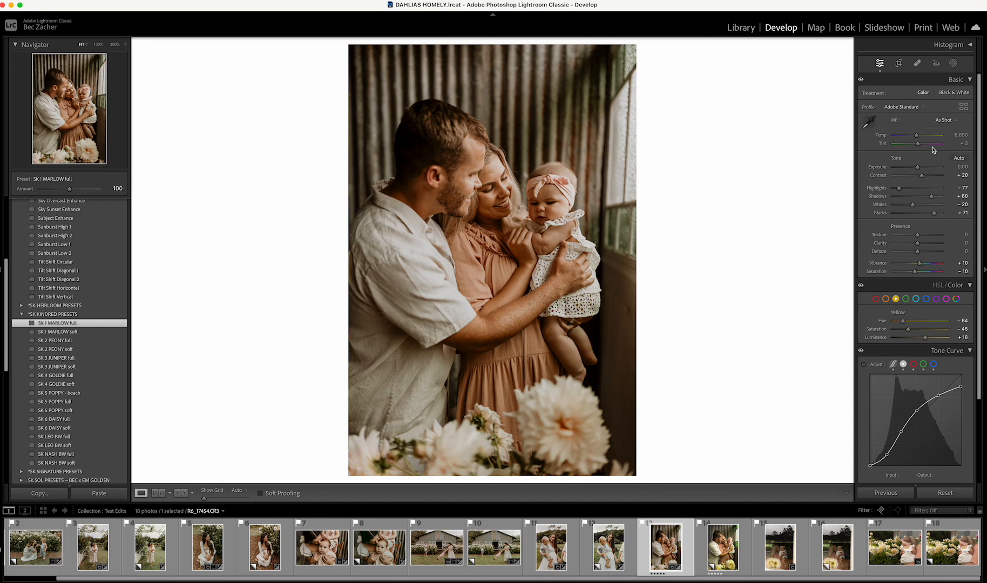
{"action": "left_click_drag", "start_coordinate": [918, 168], "coordinate": [917, 138]}
Step: Straighten photo 13 to an angle of -0.61 and apply the crop
{"action": "key", "text": "r"}
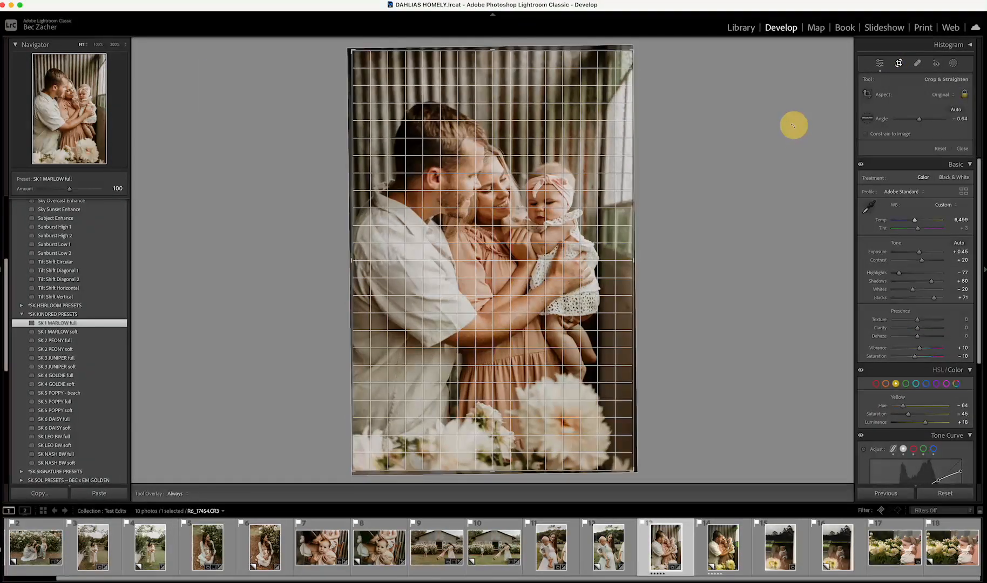
{"action": "left_click_drag", "start_coordinate": [793, 125], "coordinate": [793, 127]}
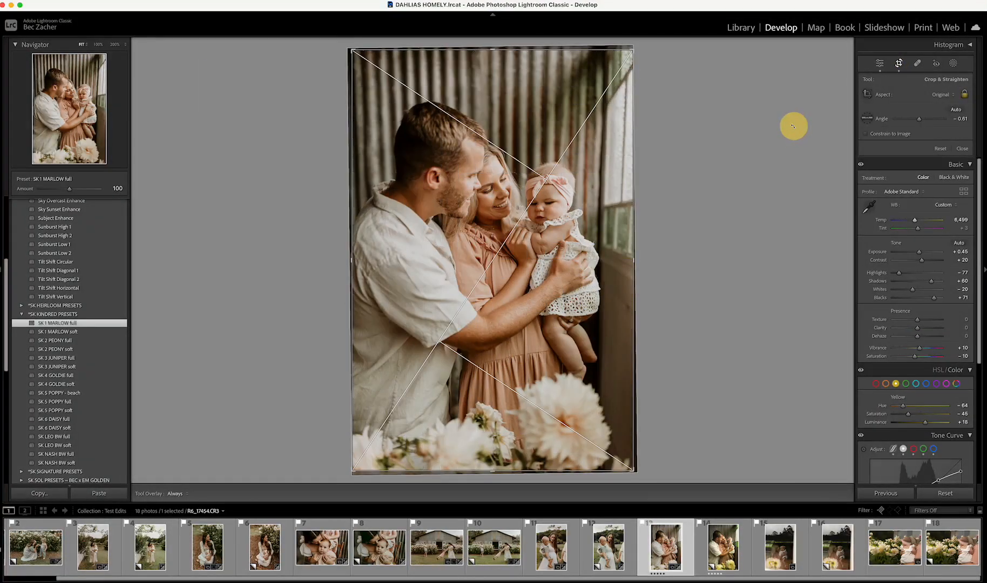
{"action": "key", "text": "Return"}
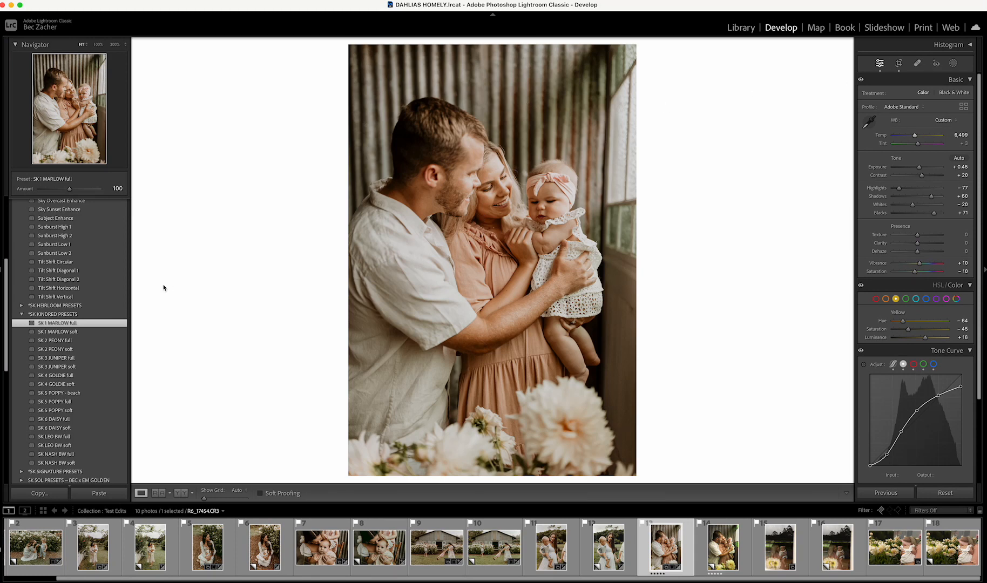
Step: Apply the Subject Enhance preset to photo 13 and set its subject mask's exposure to -0.06 and highlights to -11
{"action": "scroll", "coordinate": [65, 281], "scroll_direction": "up", "scroll_amount": 3}
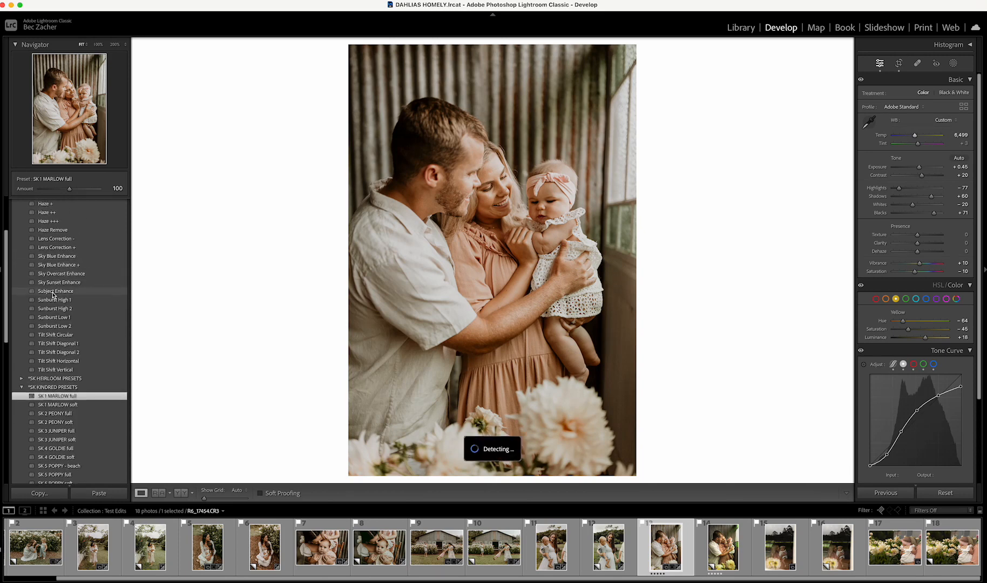
{"action": "left_click", "coordinate": [53, 292]}
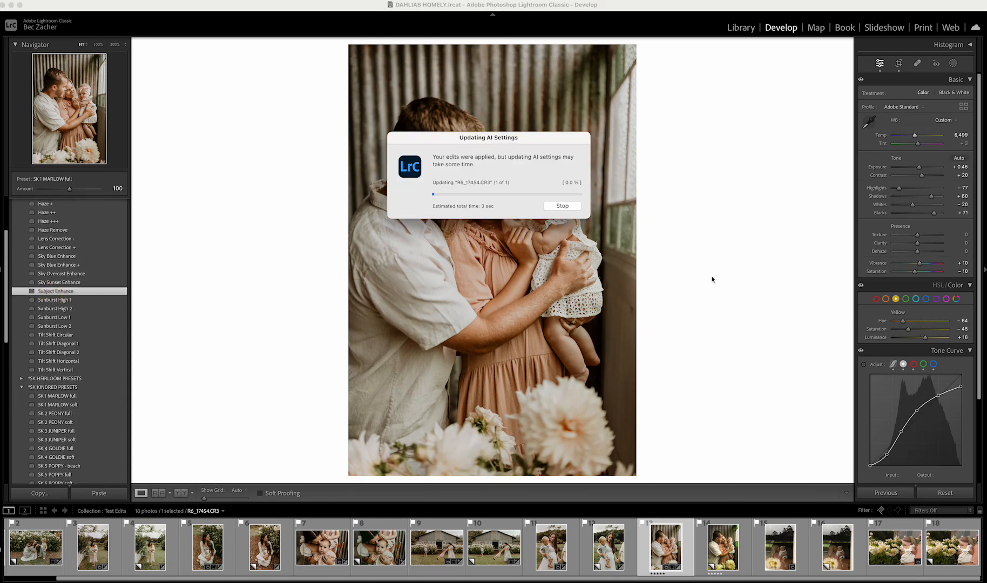
{"action": "left_click", "coordinate": [953, 64]}
{"action": "left_click", "coordinate": [803, 76]}
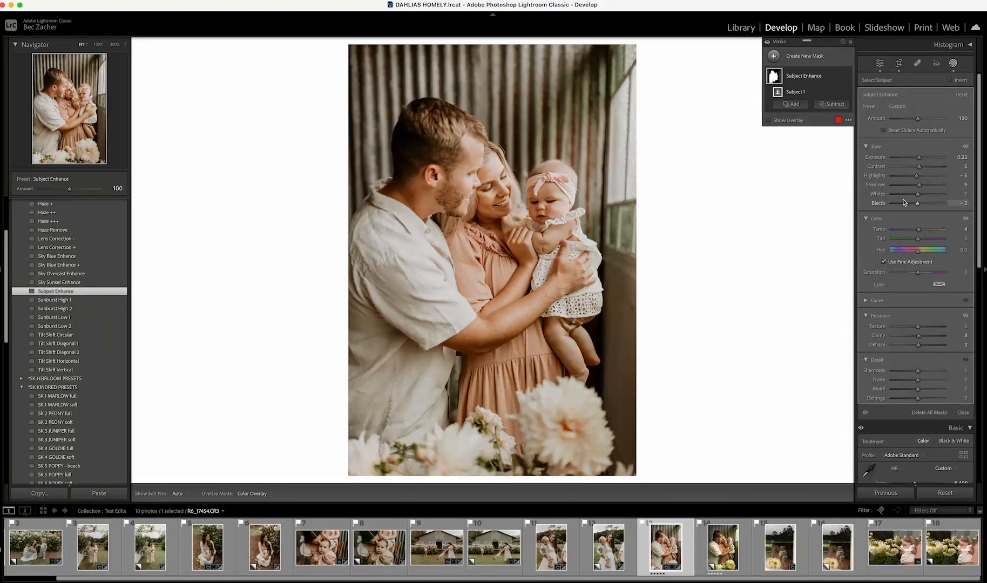
{"action": "left_click_drag", "start_coordinate": [919, 158], "coordinate": [917, 158]}
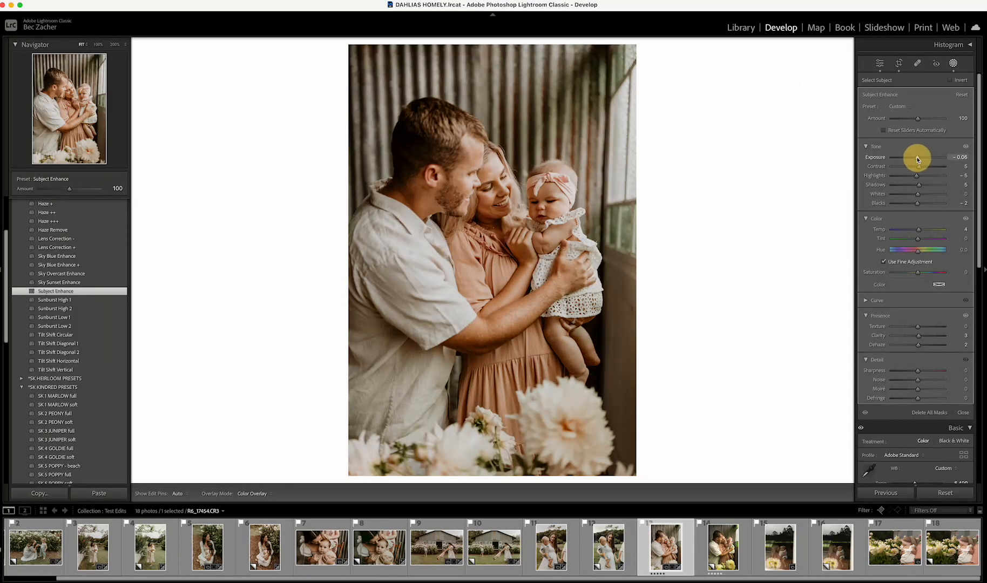
{"action": "left_click_drag", "start_coordinate": [917, 176], "coordinate": [915, 178]}
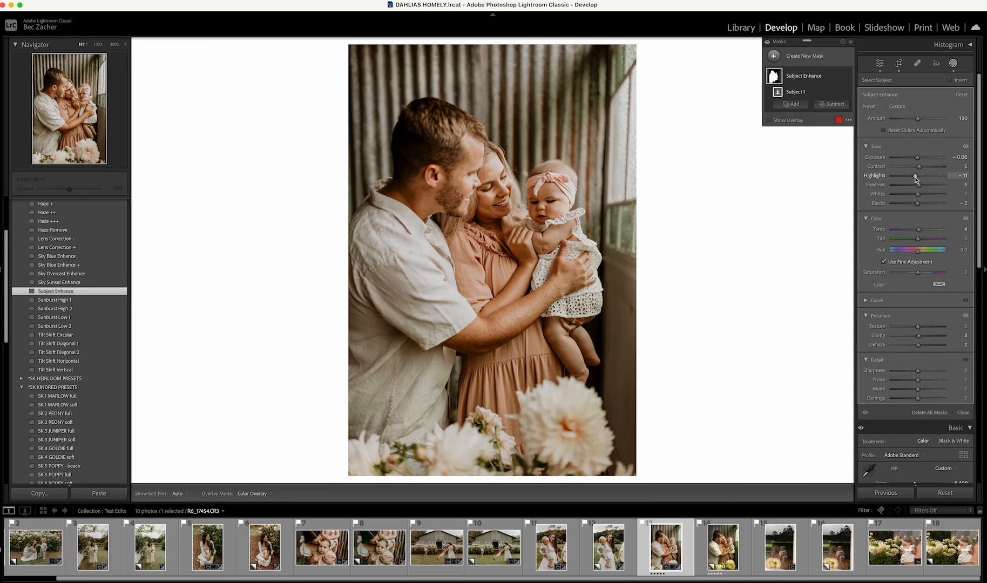
{"action": "key", "text": "shift+w"}
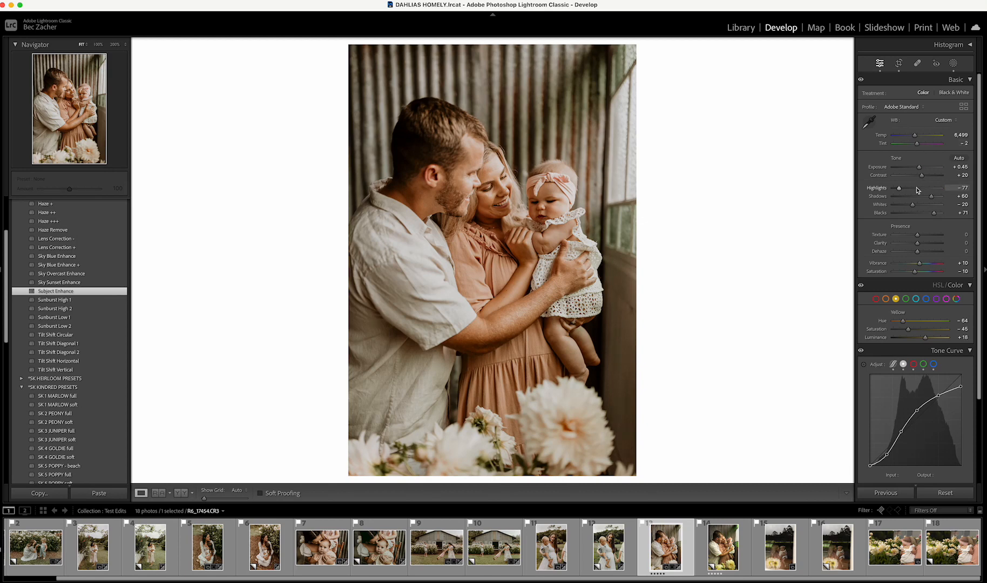
Step: Compare the subject-enhanced photo 13 with its original version several times
{"action": "scroll", "coordinate": [916, 189], "scroll_direction": "down", "scroll_amount": 5}
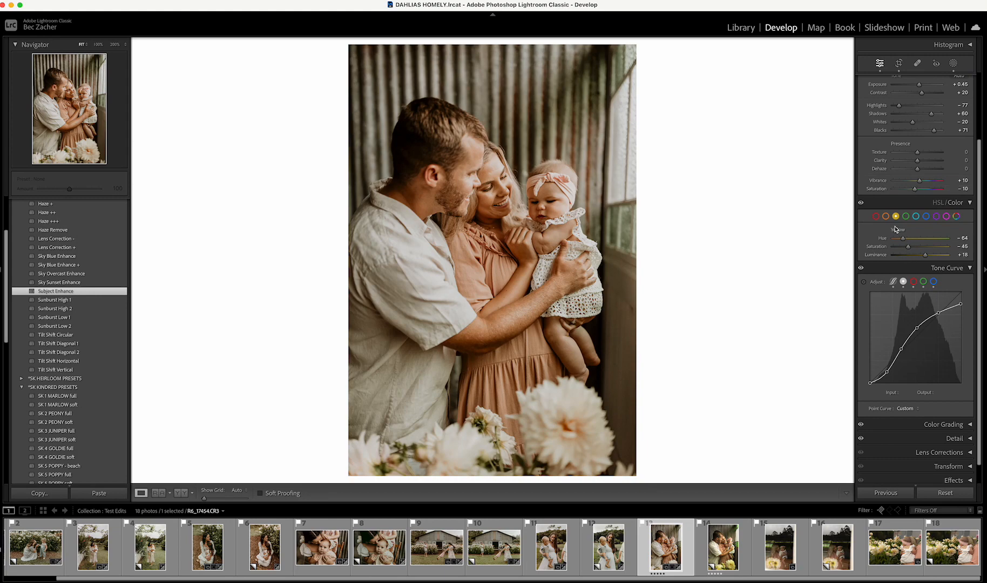
{"action": "key", "text": "backslash"}
{"action": "key", "text": "backslash"}
{"action": "key", "text": "backslash"}
{"action": "key", "text": "backslash"}
{"action": "key", "text": "backslash"}
{"action": "key", "text": "backslash"}
Step: Set photo 13's orange saturation to -28 and luminance to +4, compare with the original, and set yellow saturation to -43
{"action": "scroll", "coordinate": [916, 164], "scroll_direction": "up", "scroll_amount": 2}
{"action": "left_click", "coordinate": [885, 243]}
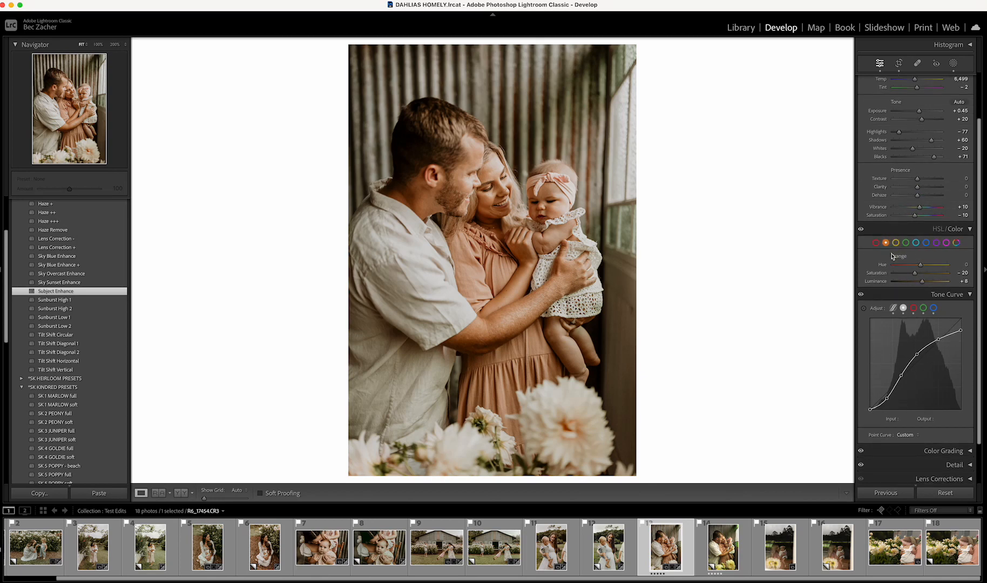
{"action": "mouse_move", "coordinate": [914, 275]}
{"action": "left_mouse_down"}
{"action": "mouse_move", "coordinate": [921, 286]}
{"action": "mouse_move", "coordinate": [920, 267]}
{"action": "left_mouse_up"}
{"action": "key", "text": "backslash"}
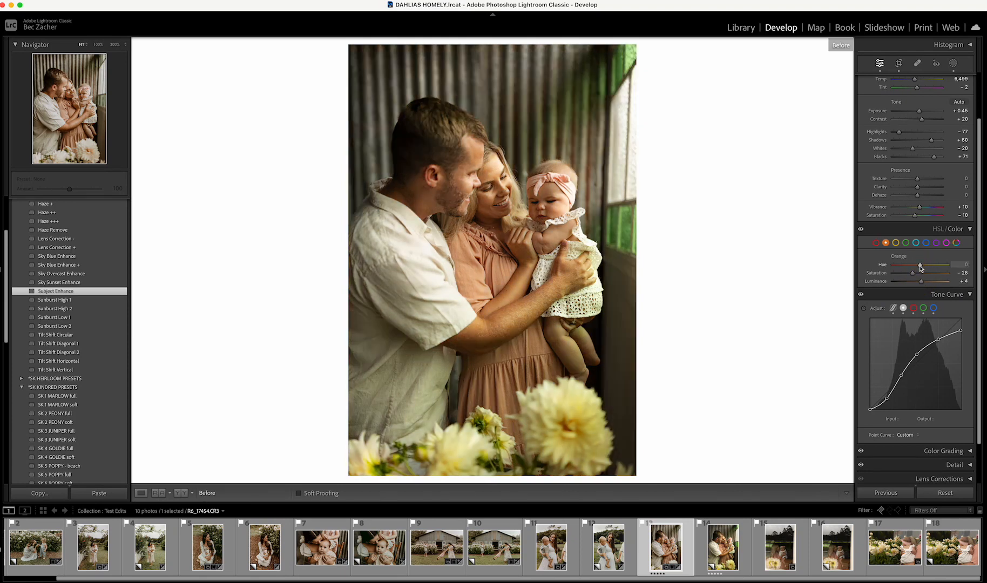
{"action": "key", "text": "backslash"}
{"action": "key", "text": "backslash"}
{"action": "key", "text": "backslash"}
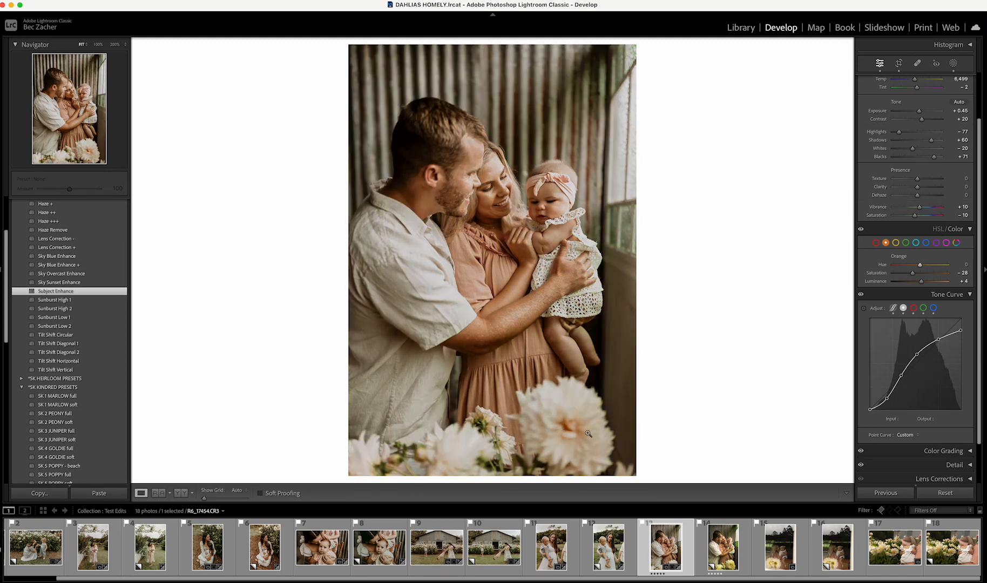
{"action": "left_click", "coordinate": [897, 242]}
{"action": "left_click_drag", "start_coordinate": [910, 276], "coordinate": [908, 273]}
Step: Brush a mask over the foreground flowers using the SK COLOUR – Warm Up preset and set its temperature to 12
{"action": "key", "text": "k"}
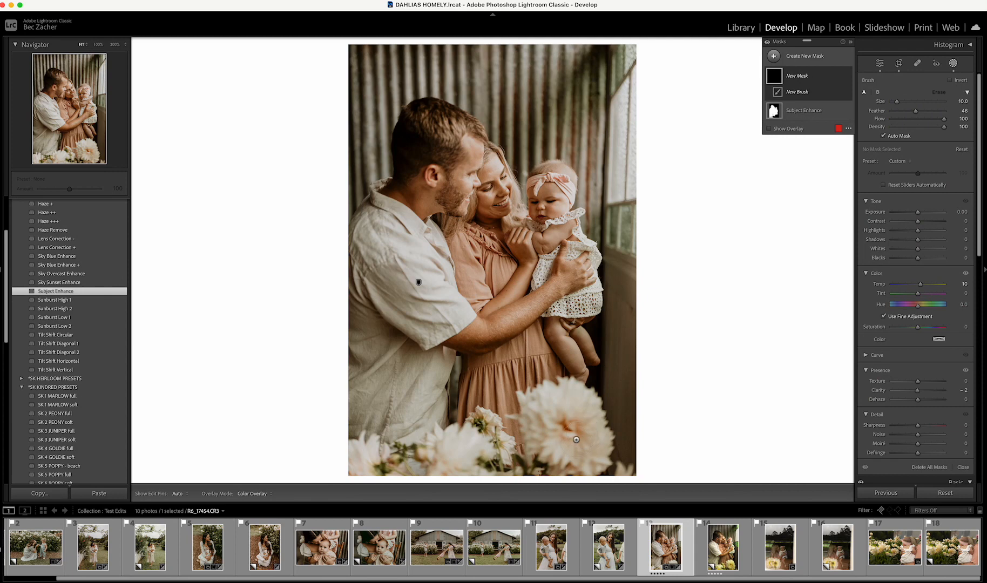
{"action": "mouse_move", "coordinate": [582, 447]}
{"action": "left_mouse_down"}
{"action": "mouse_move", "coordinate": [575, 415]}
{"action": "mouse_move", "coordinate": [548, 432]}
{"action": "mouse_move", "coordinate": [581, 401]}
{"action": "mouse_move", "coordinate": [576, 459]}
{"action": "mouse_move", "coordinate": [545, 414]}
{"action": "mouse_move", "coordinate": [585, 403]}
{"action": "mouse_move", "coordinate": [551, 458]}
{"action": "mouse_move", "coordinate": [552, 445]}
{"action": "mouse_move", "coordinate": [507, 489]}
{"action": "mouse_move", "coordinate": [473, 447]}
{"action": "mouse_move", "coordinate": [438, 457]}
{"action": "mouse_move", "coordinate": [484, 449]}
{"action": "mouse_move", "coordinate": [485, 414]}
{"action": "mouse_move", "coordinate": [490, 472]}
{"action": "mouse_move", "coordinate": [455, 458]}
{"action": "mouse_move", "coordinate": [370, 460]}
{"action": "mouse_move", "coordinate": [368, 485]}
{"action": "mouse_move", "coordinate": [362, 457]}
{"action": "mouse_move", "coordinate": [491, 454]}
{"action": "mouse_move", "coordinate": [524, 497]}
{"action": "mouse_move", "coordinate": [566, 433]}
{"action": "mouse_move", "coordinate": [556, 399]}
{"action": "mouse_move", "coordinate": [539, 434]}
{"action": "mouse_move", "coordinate": [630, 480]}
{"action": "left_mouse_up"}
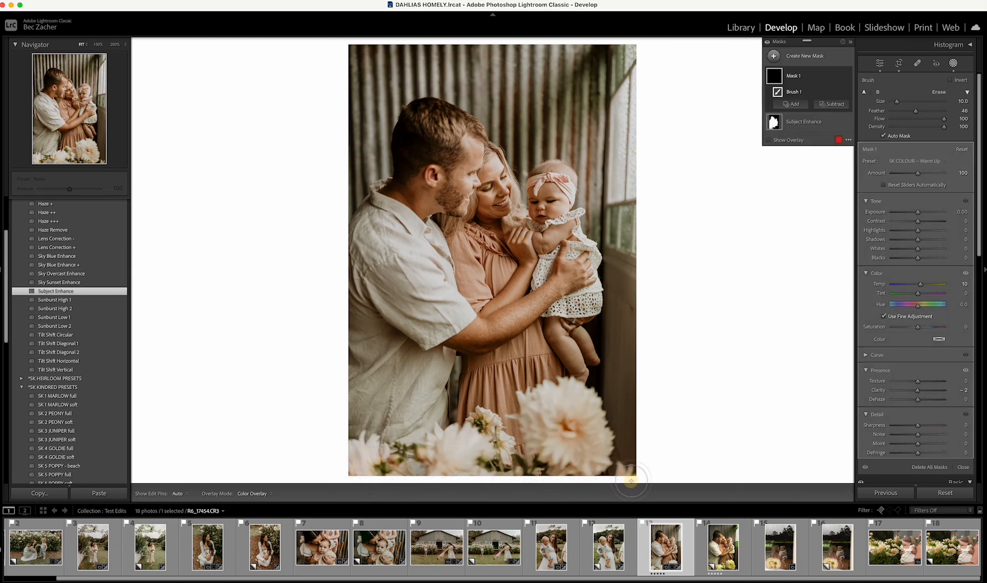
{"action": "left_click", "coordinate": [769, 140]}
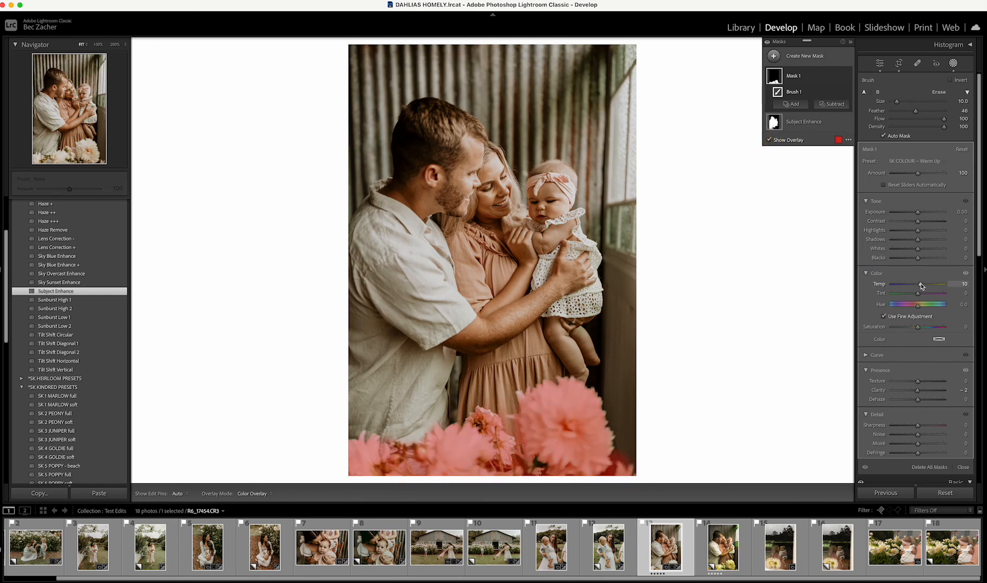
{"action": "left_click_drag", "start_coordinate": [920, 286], "coordinate": [920, 287]}
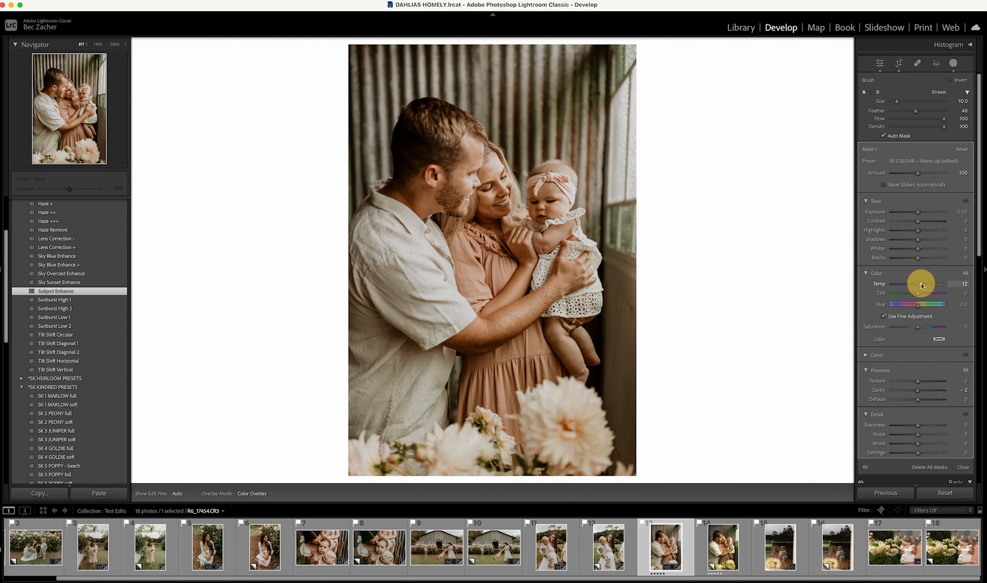
{"action": "left_click_drag", "start_coordinate": [921, 285], "coordinate": [921, 285]}
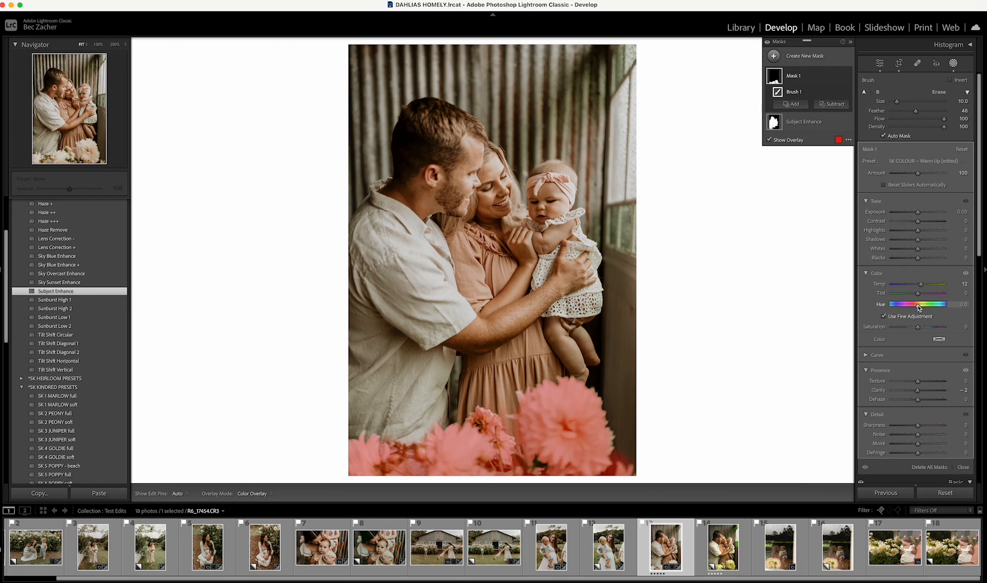
Step: Set the flower mask's hue to 13.8 with fine adjustment turned off, re-enable fine adjustment, hide the overlay and close masking
{"action": "mouse_move", "coordinate": [920, 308]}
{"action": "left_mouse_down"}
{"action": "mouse_move", "coordinate": [930, 311]}
{"action": "mouse_move", "coordinate": [922, 307]}
{"action": "left_mouse_up"}
{"action": "left_click", "coordinate": [885, 317]}
{"action": "mouse_move", "coordinate": [921, 306]}
{"action": "left_mouse_down"}
{"action": "mouse_move", "coordinate": [904, 306]}
{"action": "mouse_move", "coordinate": [928, 306]}
{"action": "mouse_move", "coordinate": [909, 310]}
{"action": "mouse_move", "coordinate": [919, 308]}
{"action": "left_mouse_up"}
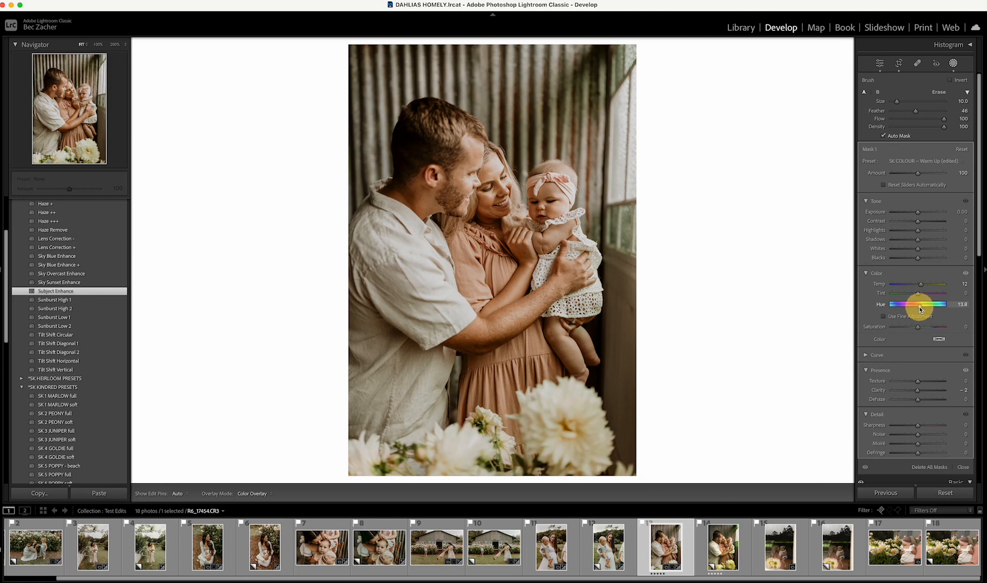
{"action": "left_click_drag", "start_coordinate": [919, 306], "coordinate": [919, 306]}
{"action": "left_click", "coordinate": [884, 316]}
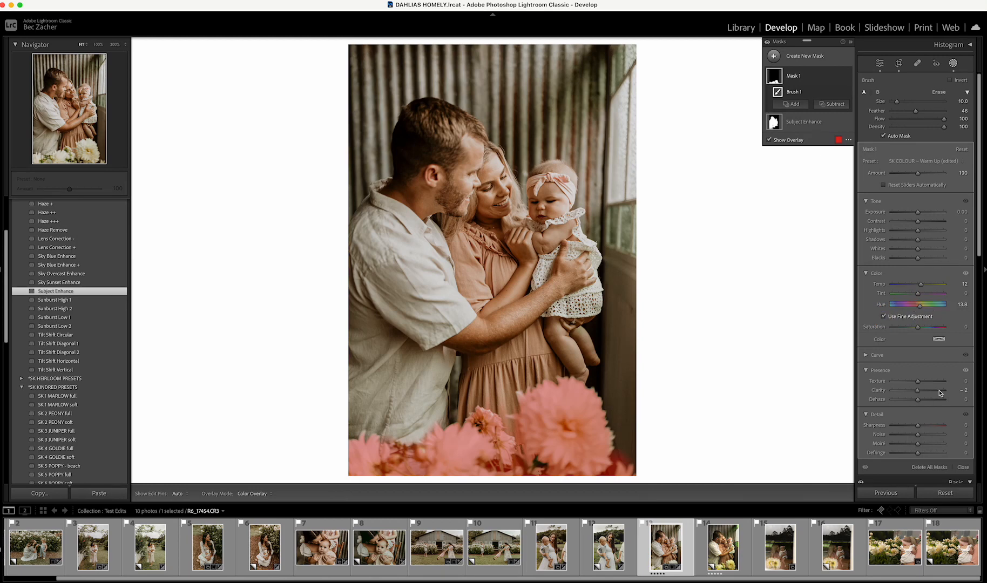
{"action": "left_click", "coordinate": [770, 141]}
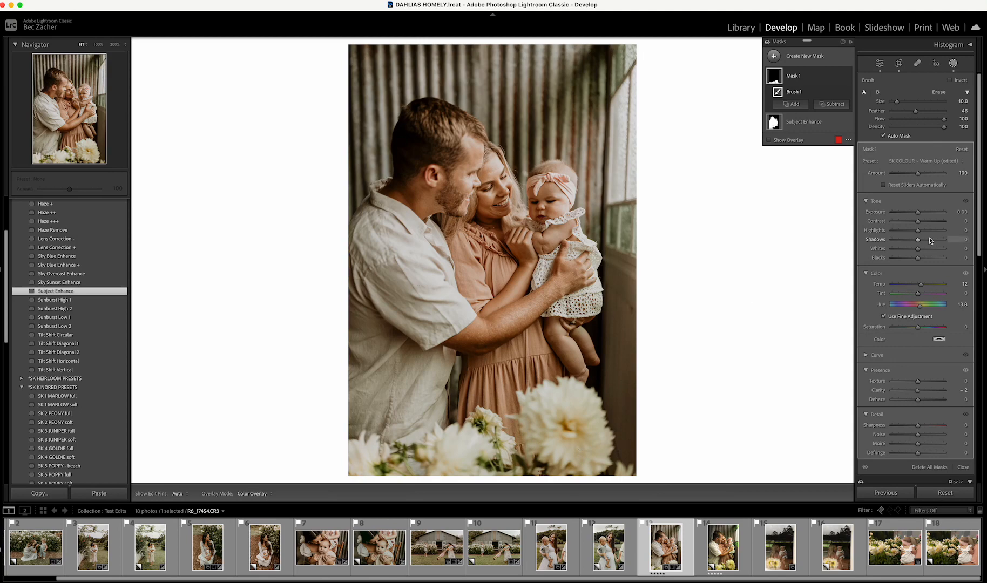
{"action": "key", "text": "Escape"}
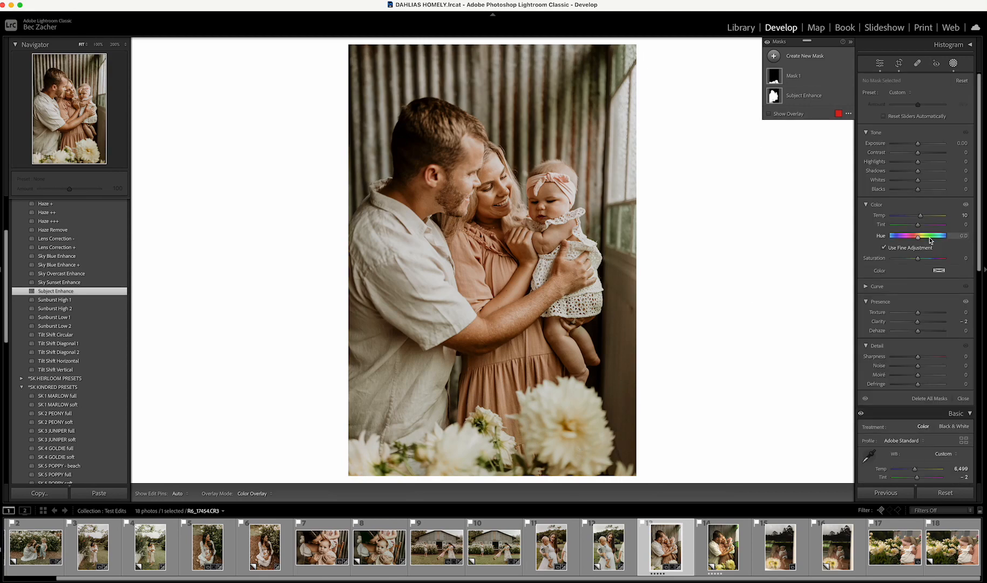
{"action": "key", "text": "Escape"}
Step: Compare photo 13's flowers and skin tones with the original photo
{"action": "key", "text": "backslash"}
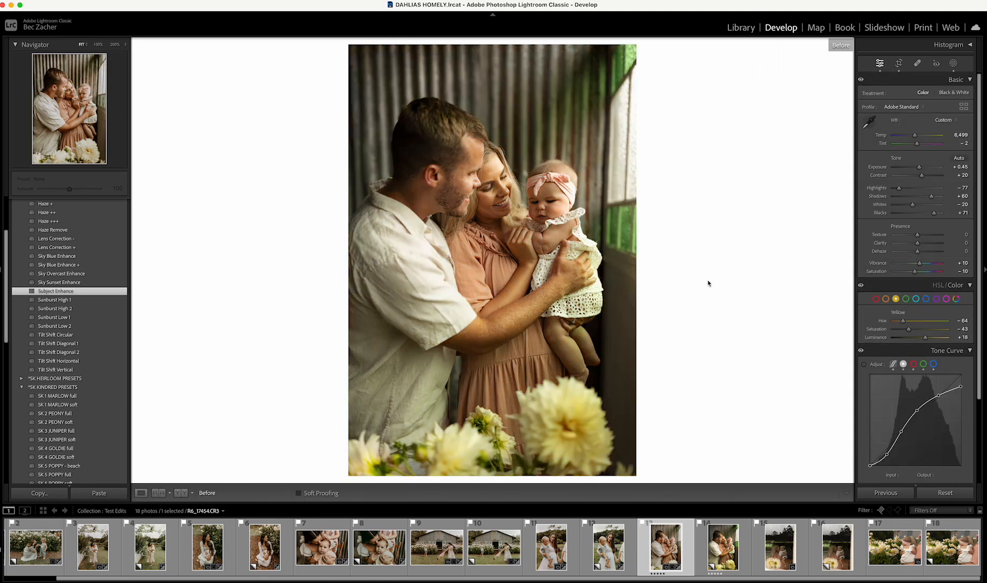
{"action": "key", "text": "backslash"}
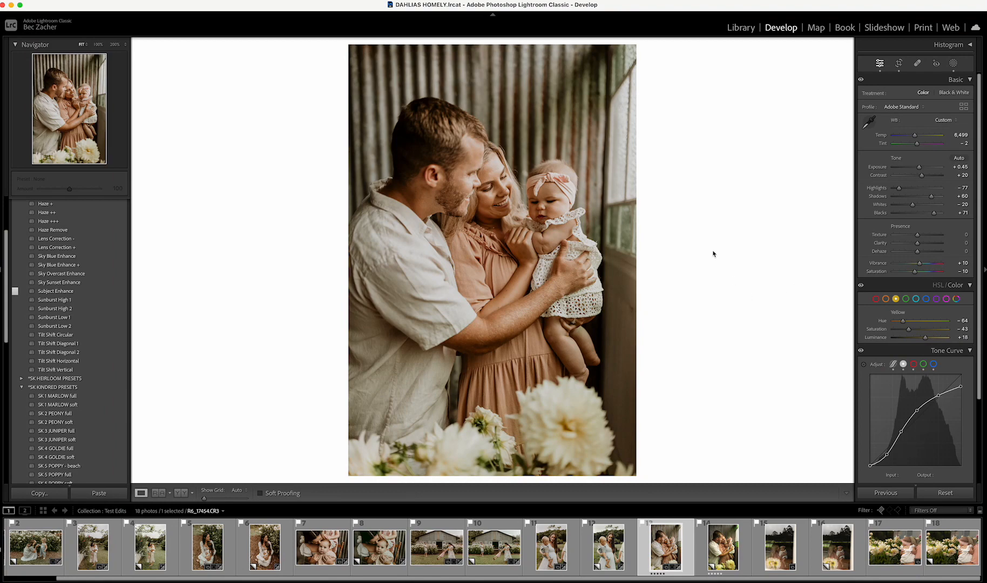
{"action": "key", "text": "backslash"}
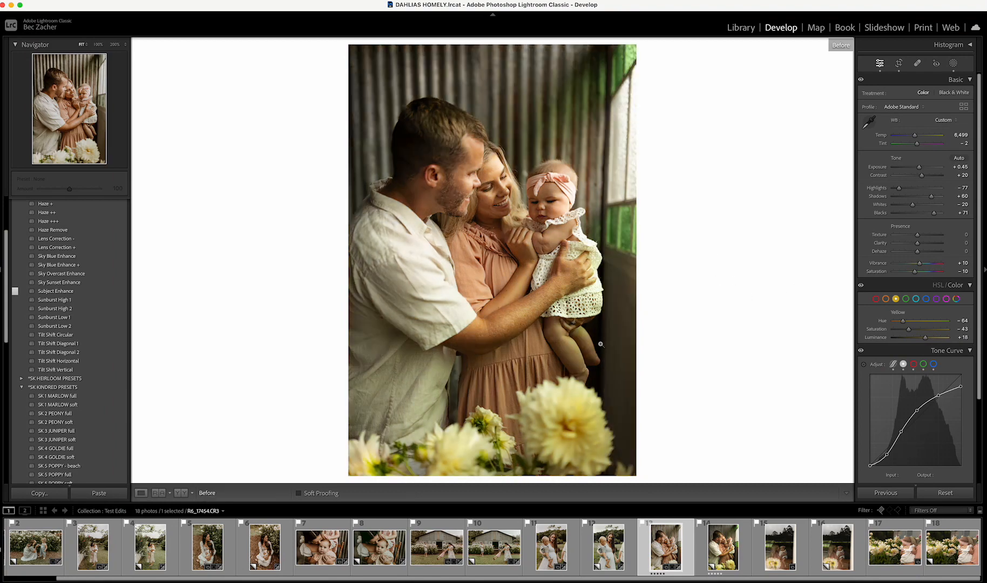
{"action": "key", "text": "backslash"}
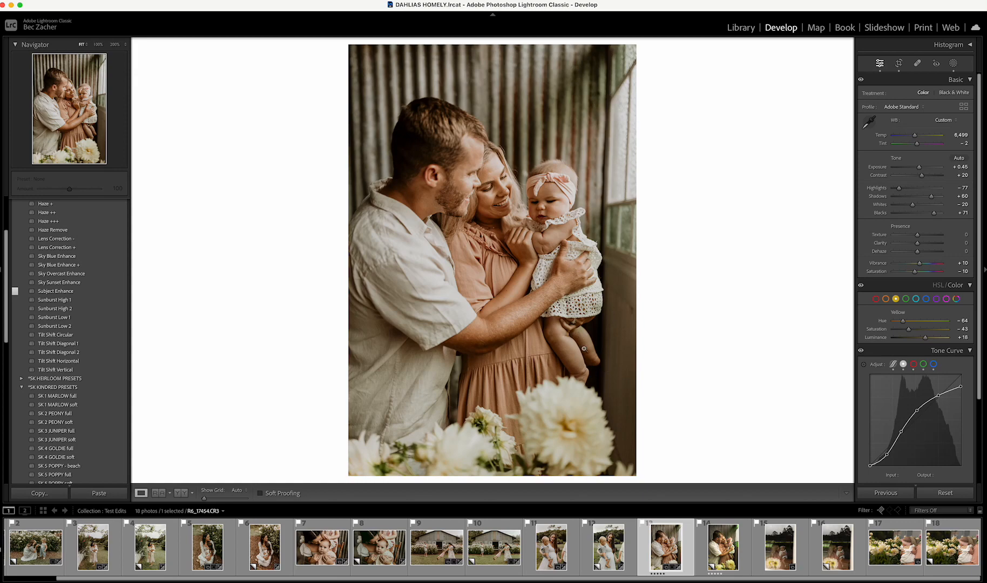
Step: Paint the baby's legs with a size 5 brush mask using SK COLOUR – Reduce Magenta, and slightly weaken its negative tint
{"action": "left_click", "coordinate": [584, 348]}
{"action": "left_click", "coordinate": [614, 309]}
{"action": "key", "text": "k"}
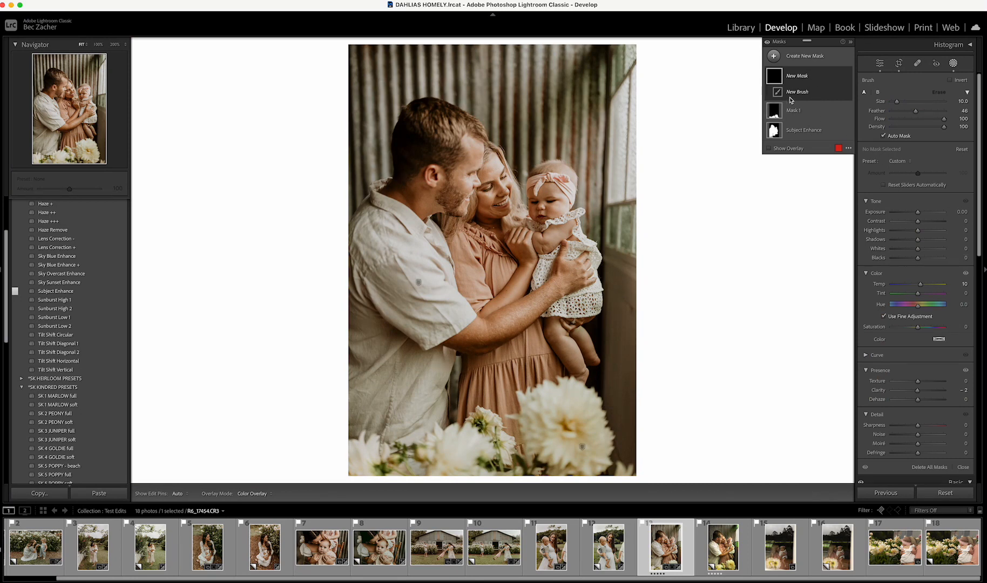
{"action": "left_click", "coordinate": [909, 162]}
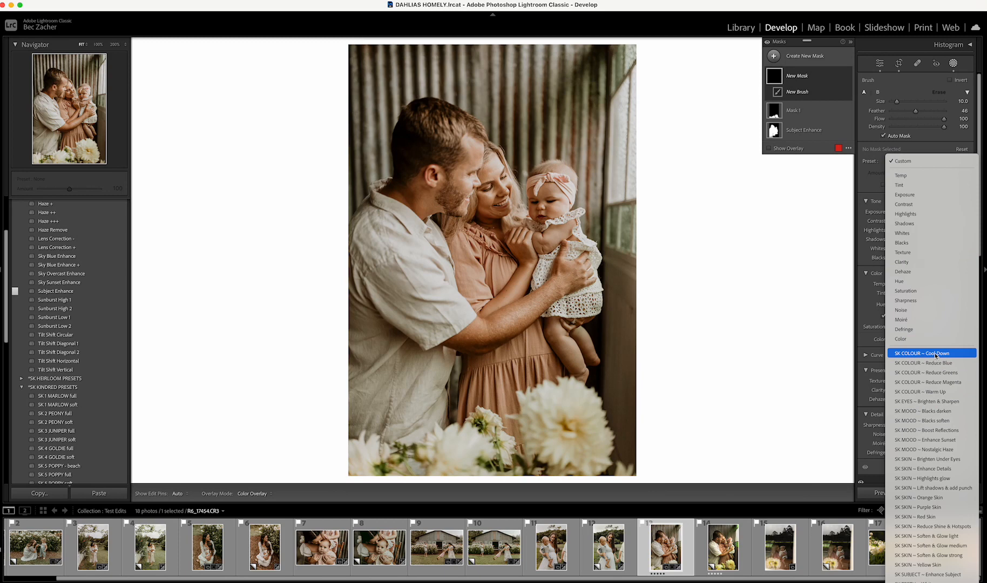
{"action": "left_click", "coordinate": [935, 385]}
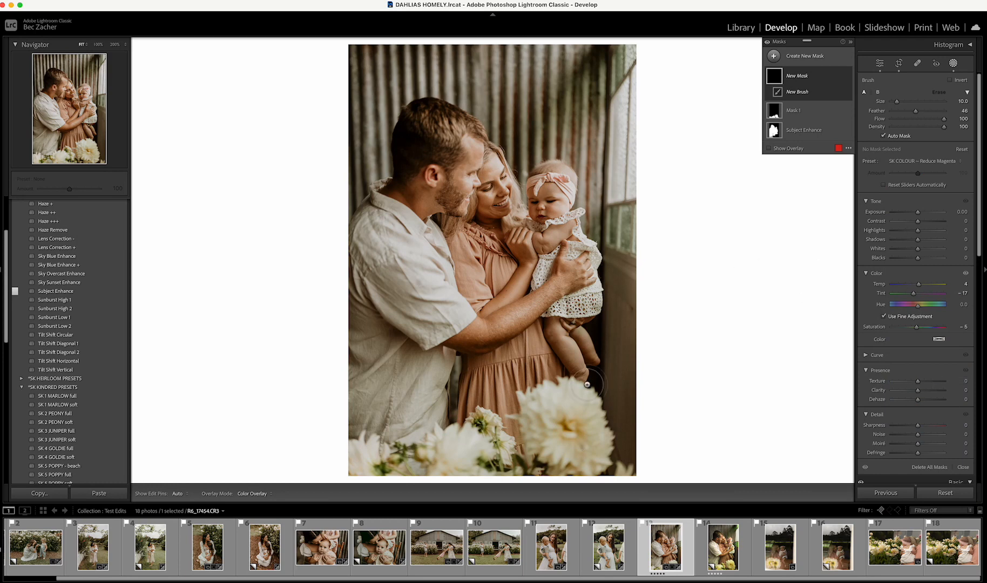
{"action": "scroll", "coordinate": [580, 333], "scroll_direction": "down", "scroll_amount": 5}
{"action": "mouse_move", "coordinate": [578, 330]}
{"action": "left_mouse_down"}
{"action": "mouse_move", "coordinate": [579, 346]}
{"action": "mouse_move", "coordinate": [580, 314]}
{"action": "mouse_move", "coordinate": [588, 350]}
{"action": "mouse_move", "coordinate": [570, 328]}
{"action": "mouse_move", "coordinate": [583, 319]}
{"action": "mouse_move", "coordinate": [573, 346]}
{"action": "mouse_move", "coordinate": [561, 340]}
{"action": "mouse_move", "coordinate": [590, 325]}
{"action": "mouse_move", "coordinate": [571, 318]}
{"action": "mouse_move", "coordinate": [586, 356]}
{"action": "mouse_move", "coordinate": [586, 313]}
{"action": "mouse_move", "coordinate": [586, 362]}
{"action": "mouse_move", "coordinate": [591, 327]}
{"action": "mouse_move", "coordinate": [570, 326]}
{"action": "mouse_move", "coordinate": [580, 367]}
{"action": "mouse_move", "coordinate": [567, 304]}
{"action": "mouse_move", "coordinate": [575, 368]}
{"action": "mouse_move", "coordinate": [598, 344]}
{"action": "mouse_move", "coordinate": [594, 324]}
{"action": "left_mouse_up"}
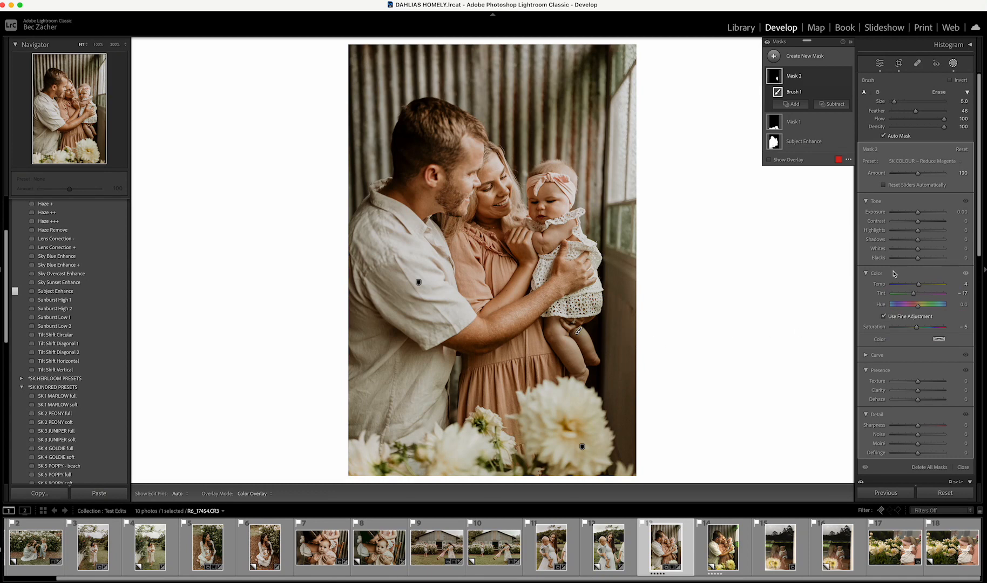
{"action": "left_click_drag", "start_coordinate": [913, 293], "coordinate": [915, 294]}
{"action": "key", "text": "shift+w"}
{"action": "left_click", "coordinate": [583, 320]}
{"action": "left_click", "coordinate": [583, 320]}
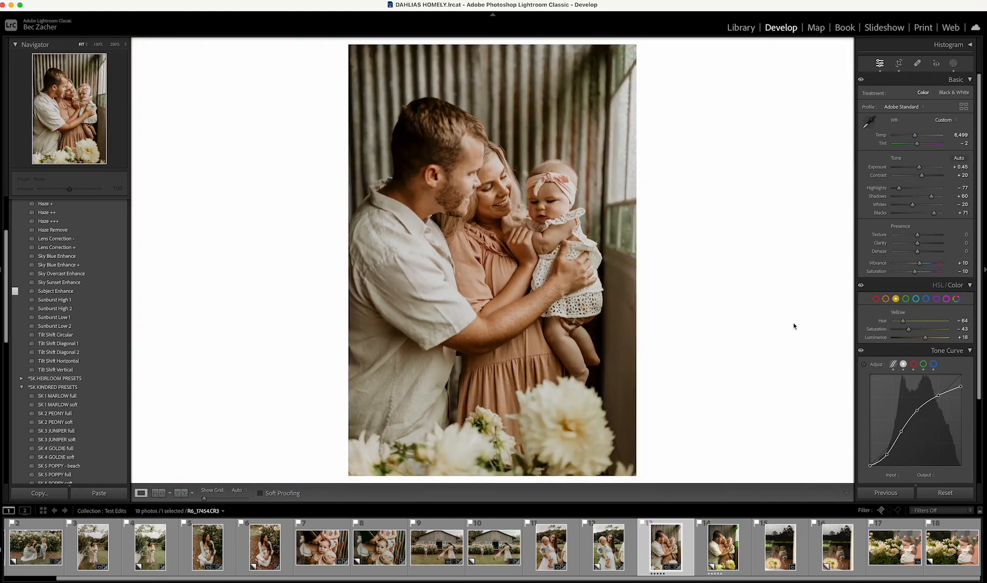
Step: Apply the SK 1 MARLOW full preset to photo 15, the mother and baby behind glass, and set exposure to +0.45
{"action": "key", "text": "Right"}
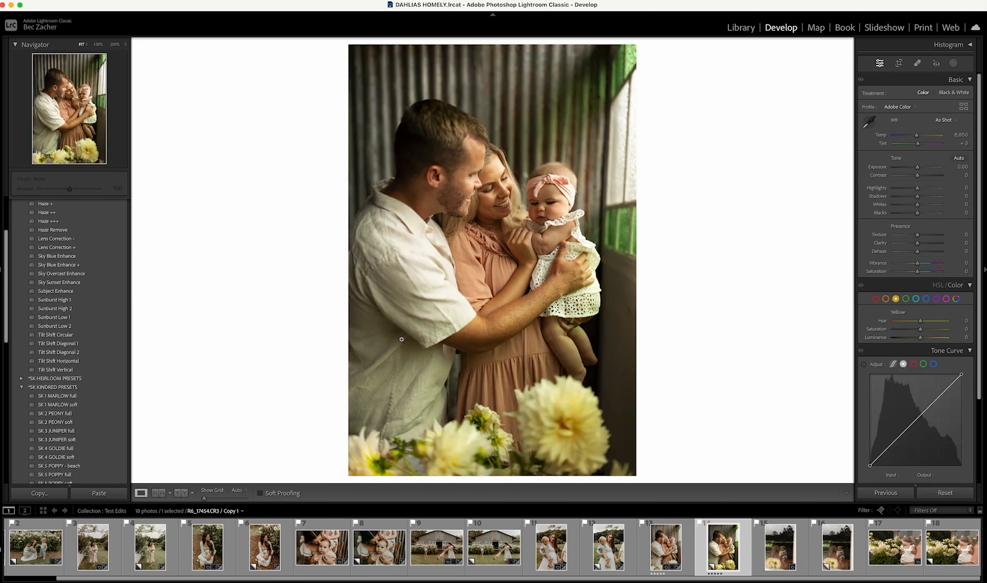
{"action": "left_click", "coordinate": [792, 551]}
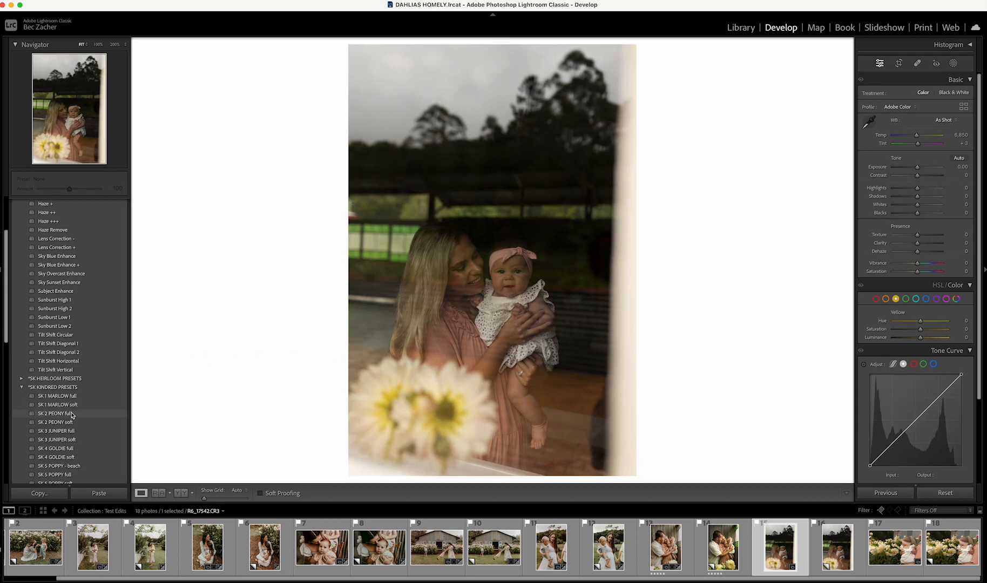
{"action": "scroll", "coordinate": [72, 415], "scroll_direction": "down", "scroll_amount": 10}
{"action": "scroll", "coordinate": [70, 378], "scroll_direction": "up", "scroll_amount": 5}
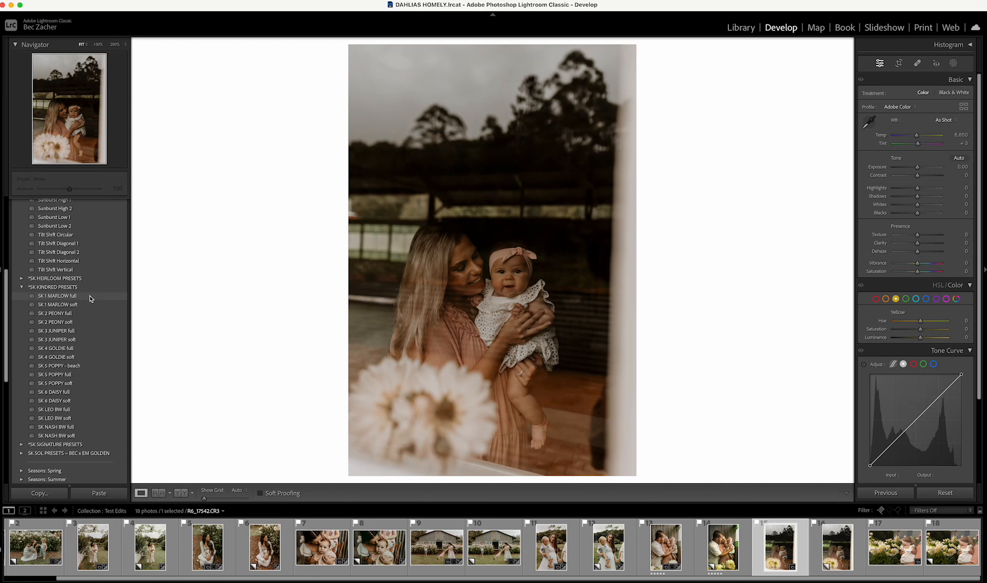
{"action": "left_click", "coordinate": [71, 296]}
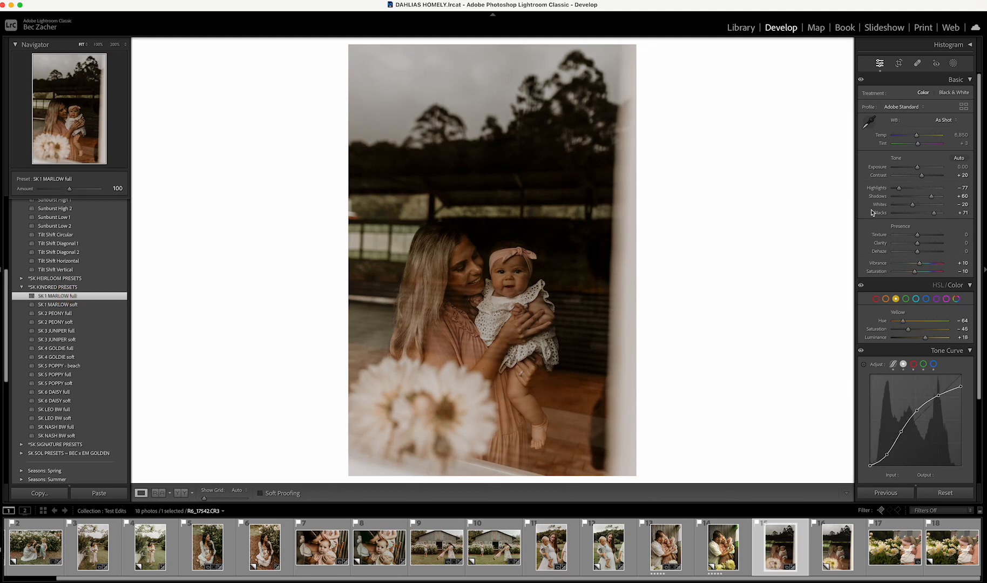
{"action": "left_click_drag", "start_coordinate": [918, 168], "coordinate": [918, 168]}
Step: Straighten photo 15, crop it tighter around the mother and baby, and apply the crop
{"action": "left_click", "coordinate": [899, 64]}
{"action": "left_click_drag", "start_coordinate": [762, 132], "coordinate": [760, 125]}
{"action": "left_click_drag", "start_coordinate": [492, 56], "coordinate": [493, 72]}
{"action": "left_click_drag", "start_coordinate": [486, 185], "coordinate": [487, 193]}
{"action": "key", "text": "Return"}
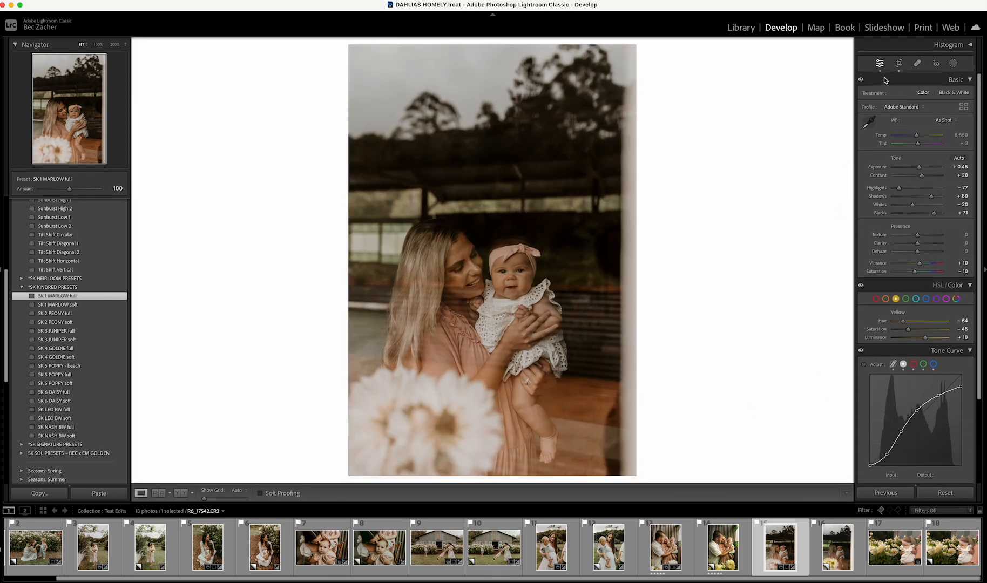
Step: Refine photo 15's crop by repositioning the image in the frame to trim more of the pale window edge
{"action": "left_click", "coordinate": [899, 63]}
{"action": "left_click_drag", "start_coordinate": [537, 256], "coordinate": [541, 260]}
{"action": "key", "text": "Return"}
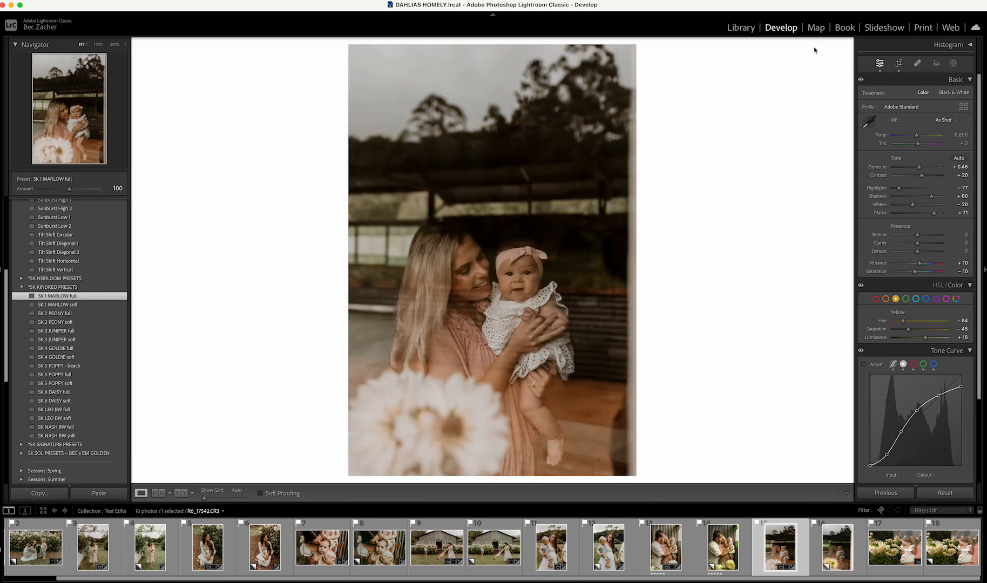
{"action": "left_click", "coordinate": [899, 63]}
{"action": "left_click_drag", "start_coordinate": [468, 307], "coordinate": [465, 295]}
{"action": "key", "text": "Return"}
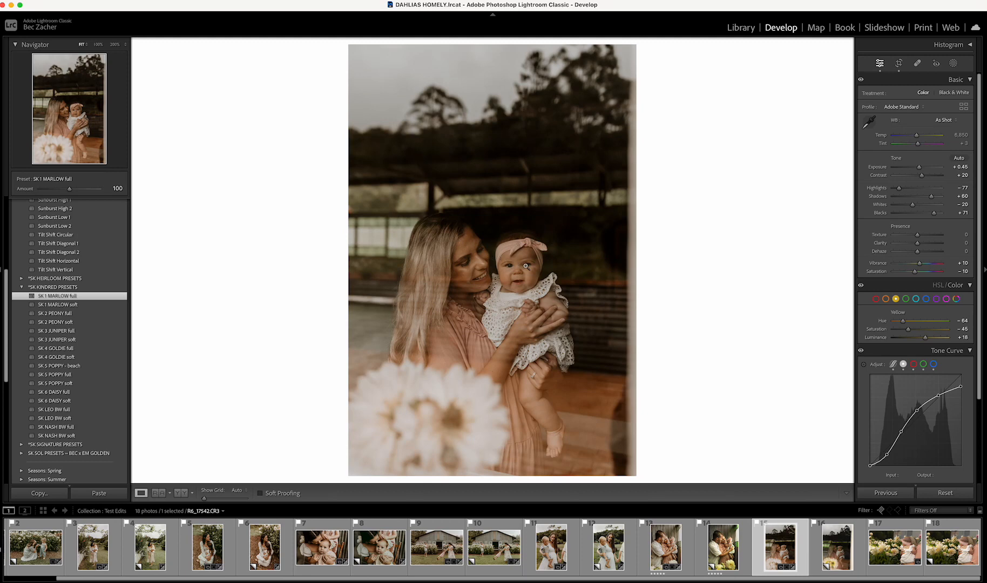
Step: Apply the Subject Enhance preset to photo 15, set its temperature to 6,562, and compare the edit with the original
{"action": "scroll", "coordinate": [102, 316], "scroll_direction": "up", "scroll_amount": 10}
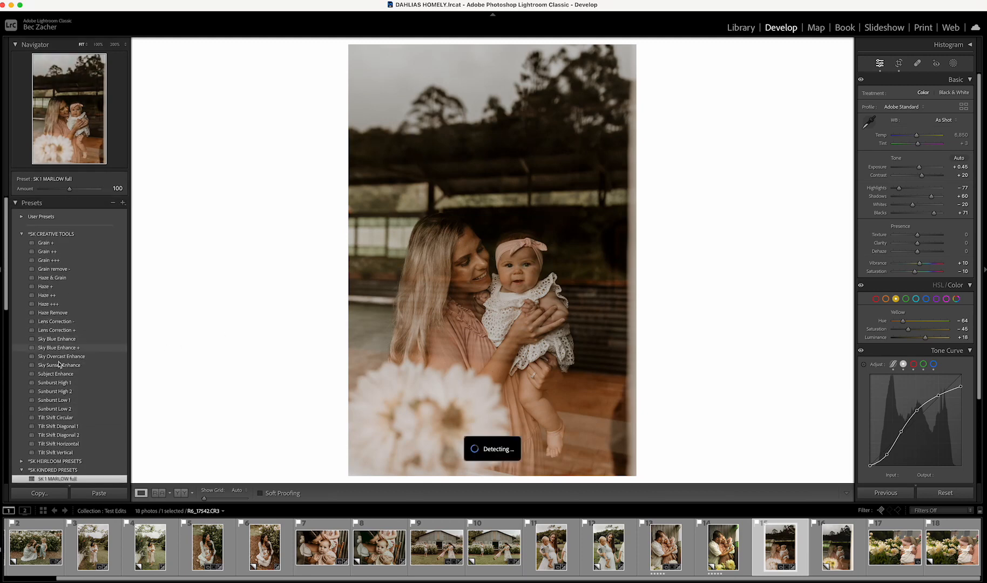
{"action": "left_click", "coordinate": [50, 375]}
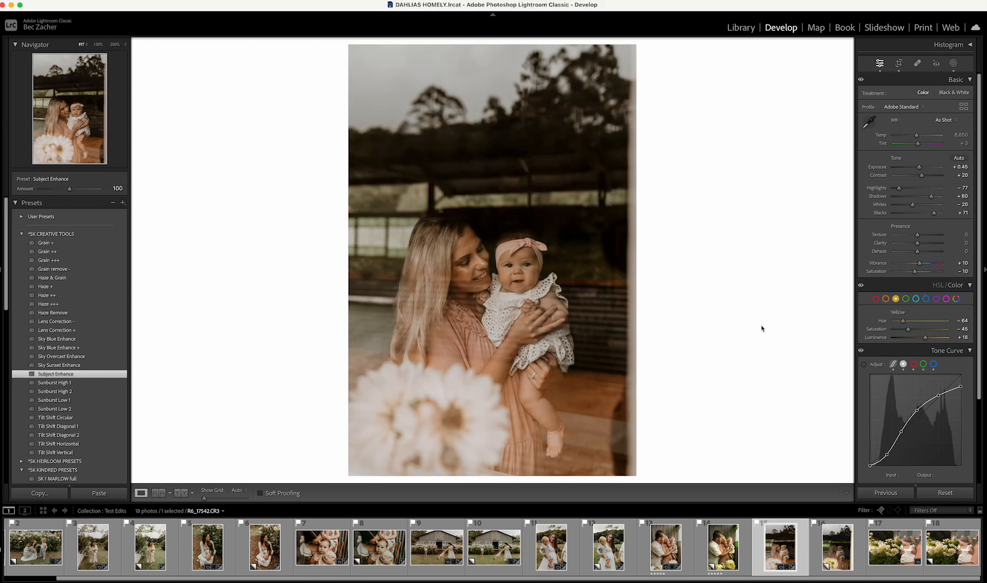
{"action": "key", "text": "backslash"}
{"action": "key", "text": "backslash"}
{"action": "left_click_drag", "start_coordinate": [917, 136], "coordinate": [915, 134]}
{"action": "key", "text": "backslash"}
{"action": "key", "text": "backslash"}
Step: Paint the large foreground flowers in photo 15 with a size 13 brush mask using SK COLOUR – Reduce Magenta and show the overlay
{"action": "key", "text": "k"}
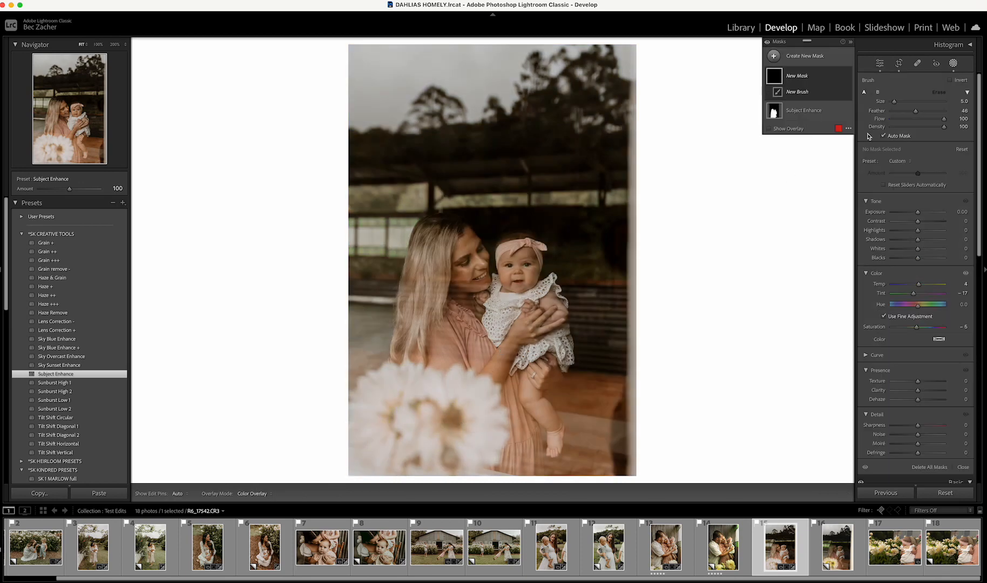
{"action": "left_click", "coordinate": [904, 162]}
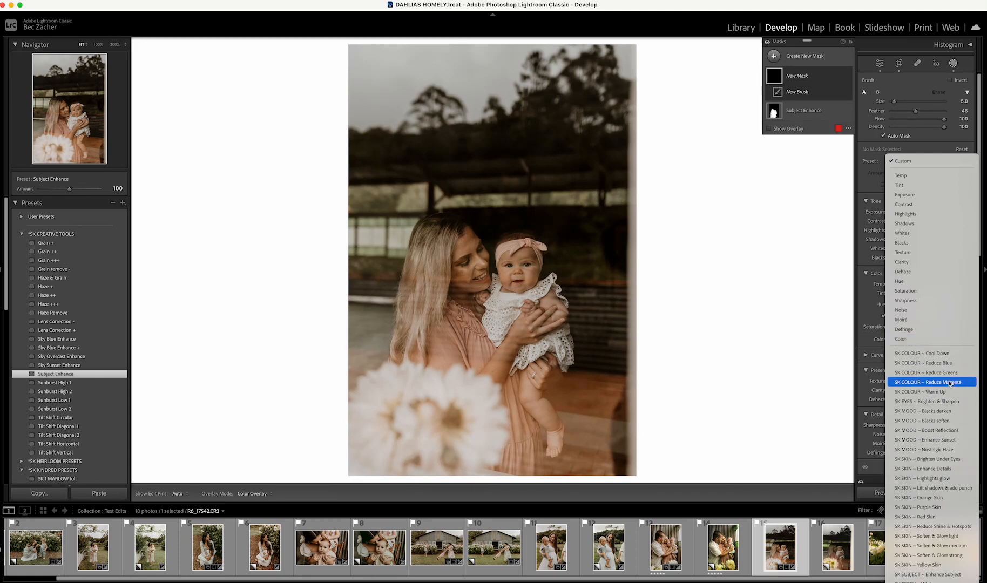
{"action": "left_click", "coordinate": [809, 159]}
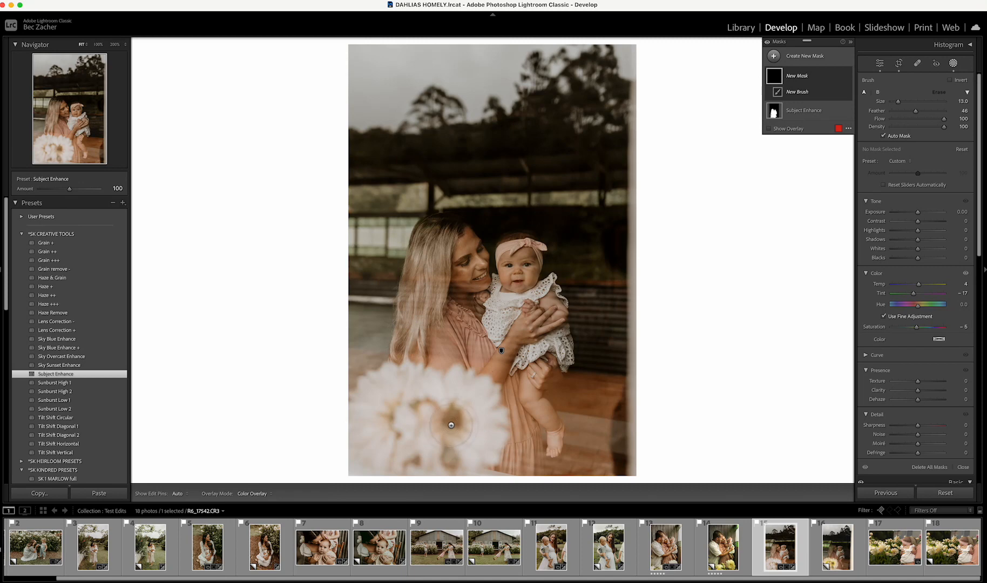
{"action": "mouse_move", "coordinate": [451, 425]}
{"action": "left_mouse_down"}
{"action": "mouse_move", "coordinate": [397, 452]}
{"action": "mouse_move", "coordinate": [370, 417]}
{"action": "mouse_move", "coordinate": [387, 394]}
{"action": "mouse_move", "coordinate": [375, 397]}
{"action": "mouse_move", "coordinate": [464, 441]}
{"action": "mouse_move", "coordinate": [400, 397]}
{"action": "mouse_move", "coordinate": [469, 433]}
{"action": "mouse_move", "coordinate": [468, 388]}
{"action": "mouse_move", "coordinate": [463, 473]}
{"action": "mouse_move", "coordinate": [492, 482]}
{"action": "mouse_move", "coordinate": [498, 418]}
{"action": "mouse_move", "coordinate": [454, 376]}
{"action": "mouse_move", "coordinate": [494, 446]}
{"action": "mouse_move", "coordinate": [459, 488]}
{"action": "mouse_move", "coordinate": [418, 388]}
{"action": "mouse_move", "coordinate": [387, 375]}
{"action": "mouse_move", "coordinate": [354, 458]}
{"action": "mouse_move", "coordinate": [426, 411]}
{"action": "mouse_move", "coordinate": [448, 458]}
{"action": "mouse_move", "coordinate": [468, 447]}
{"action": "mouse_move", "coordinate": [472, 409]}
{"action": "mouse_move", "coordinate": [400, 413]}
{"action": "mouse_move", "coordinate": [384, 428]}
{"action": "left_mouse_up"}
{"action": "left_click", "coordinate": [769, 139]}
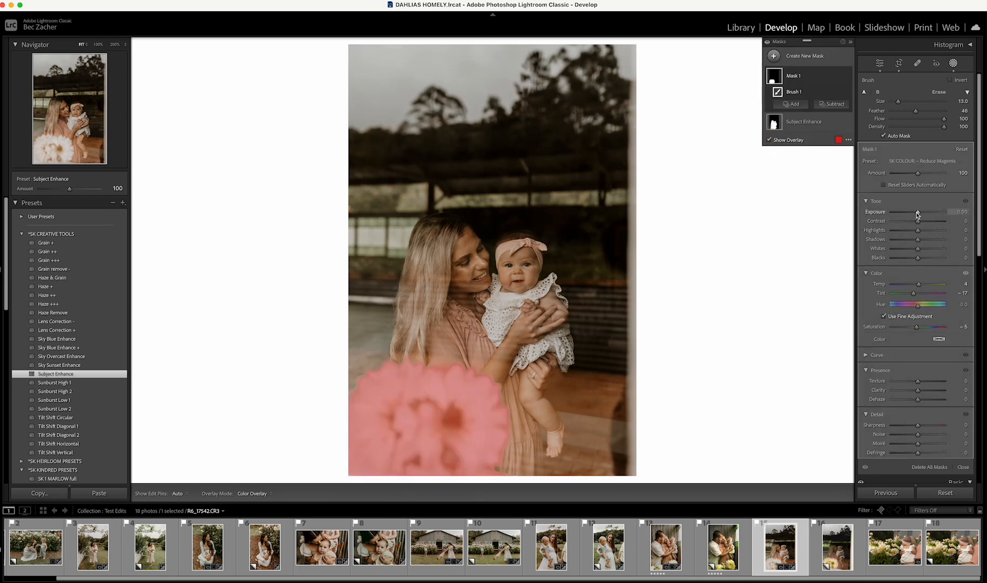
Step: Warm the flower mask slightly, set its hue to 14.1, hide the overlay, and leave masking
{"action": "left_click_drag", "start_coordinate": [920, 288], "coordinate": [946, 312]}
{"action": "left_click", "coordinate": [768, 140]}
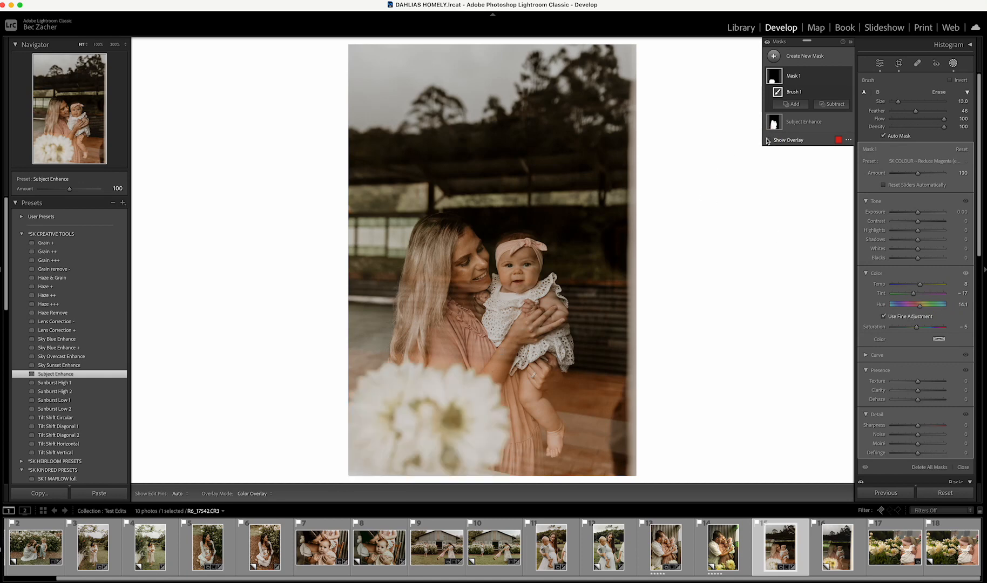
{"action": "key", "text": "Escape"}
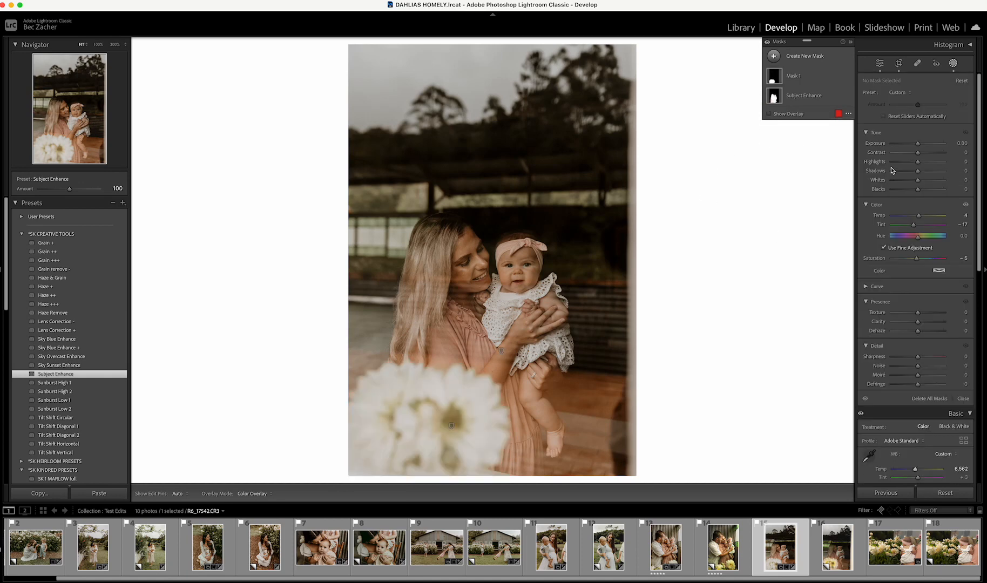
{"action": "key", "text": "Escape"}
Step: Compare photo 15 with its original version and set the exposure to +0.55
{"action": "key", "text": "backslash"}
{"action": "key", "text": "backslash"}
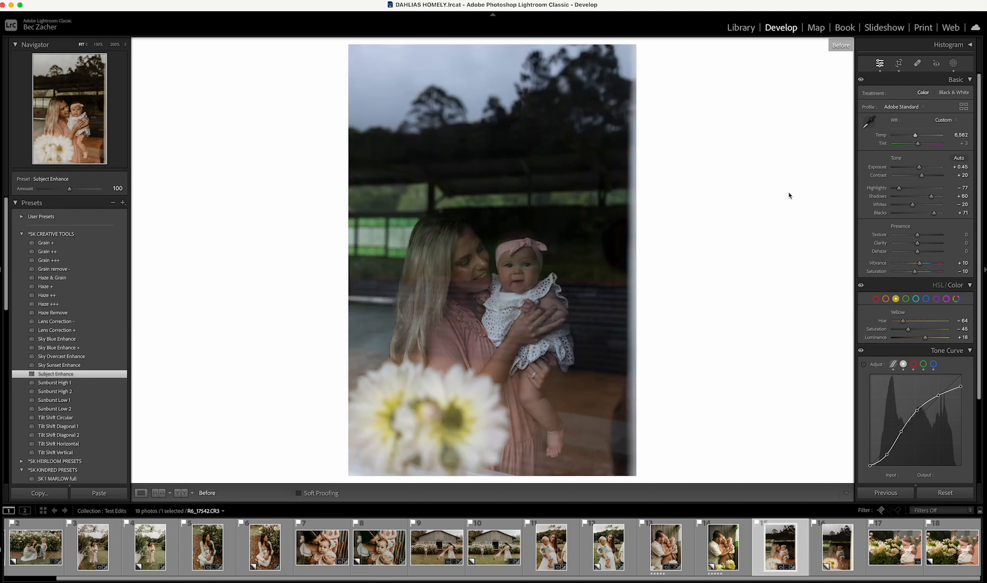
{"action": "key", "text": "backslash"}
{"action": "key", "text": "backslash"}
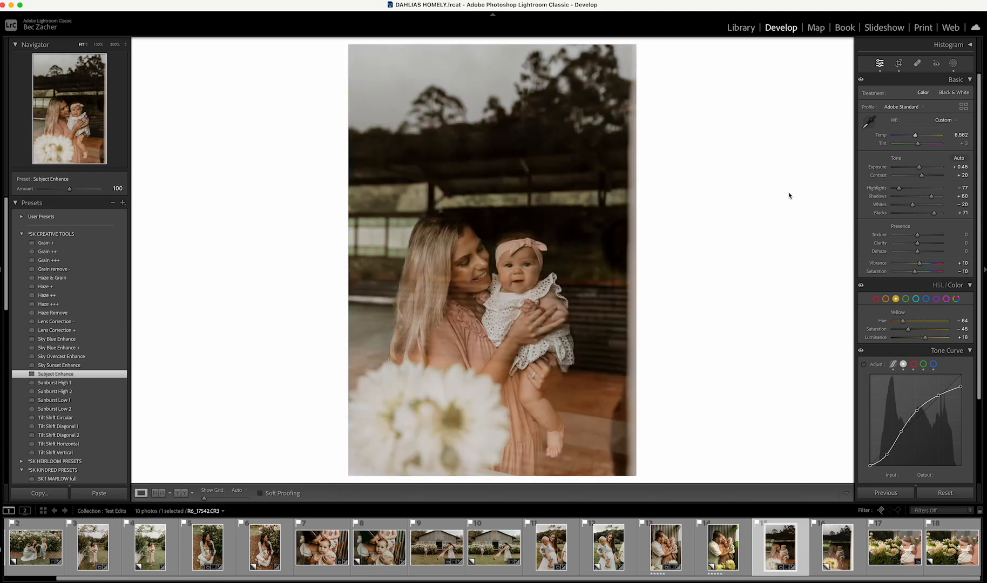
{"action": "left_click_drag", "start_coordinate": [919, 168], "coordinate": [922, 170]}
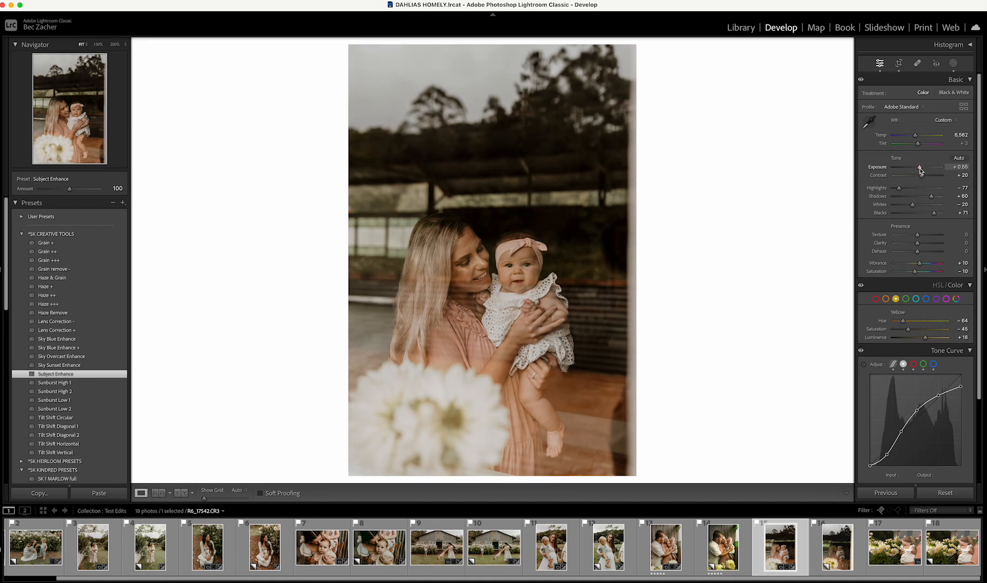
Step: Open photo 17, the baby facing the dahlias, and apply the SK 1 MARLOW full preset
{"action": "key", "text": "Right"}
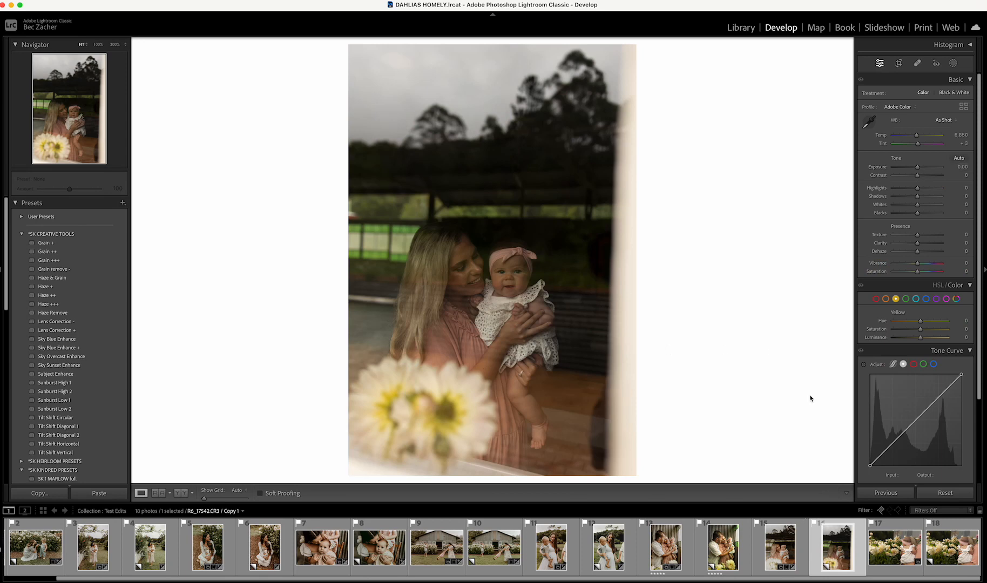
{"action": "key", "text": "Right"}
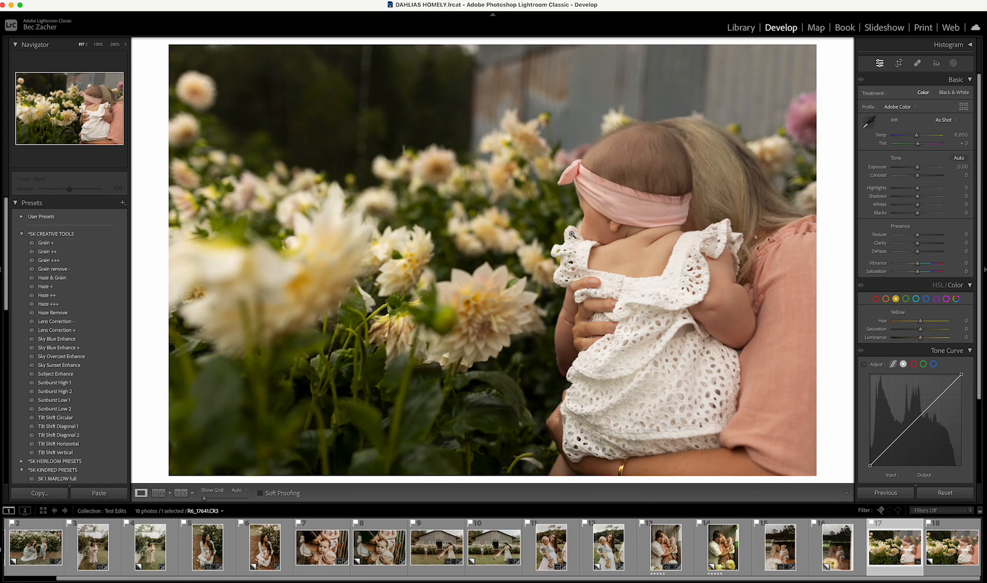
{"action": "scroll", "coordinate": [61, 386], "scroll_direction": "down", "scroll_amount": 5}
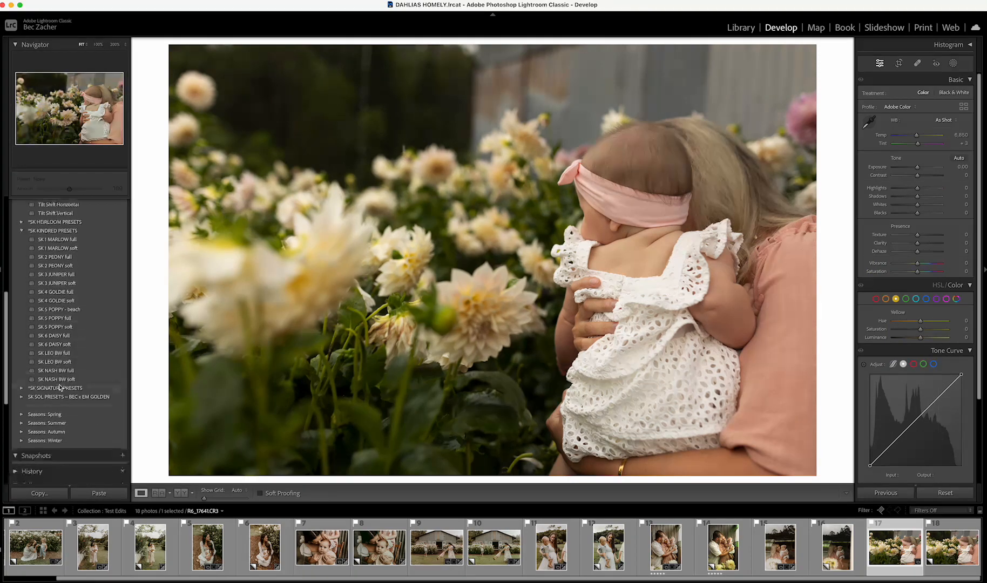
{"action": "scroll", "coordinate": [60, 378], "scroll_direction": "up", "scroll_amount": 3}
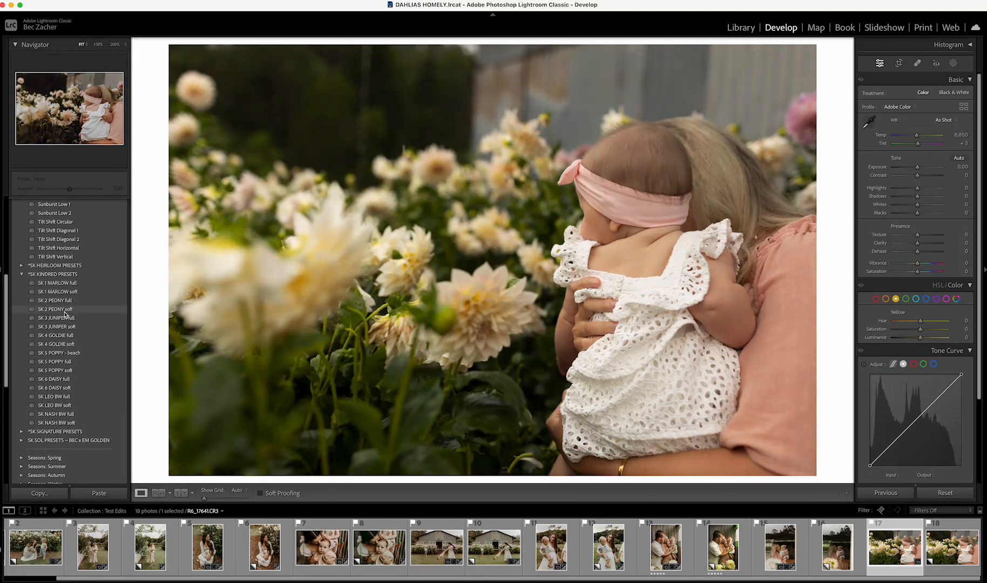
{"action": "left_click", "coordinate": [75, 318]}
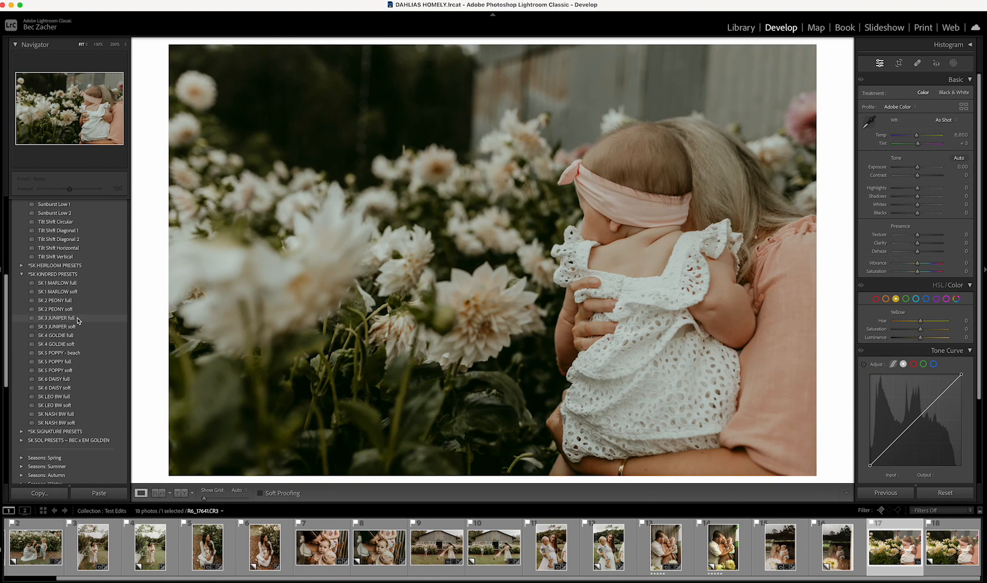
{"action": "left_click", "coordinate": [71, 285]}
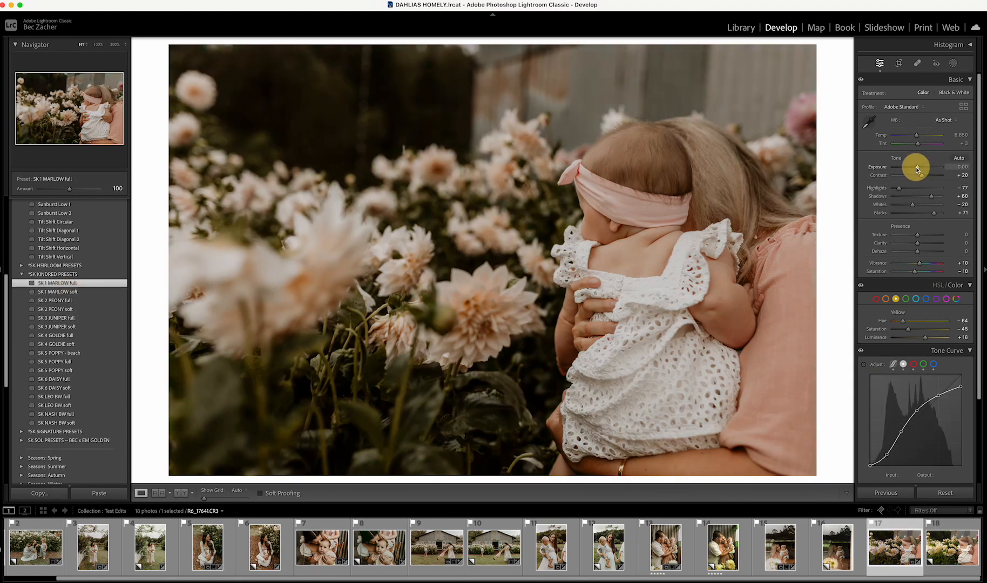
Step: Set photo 17's exposure to +0.40, shadows to +71 and temperature to 6,611
{"action": "left_click_drag", "start_coordinate": [917, 166], "coordinate": [918, 169]}
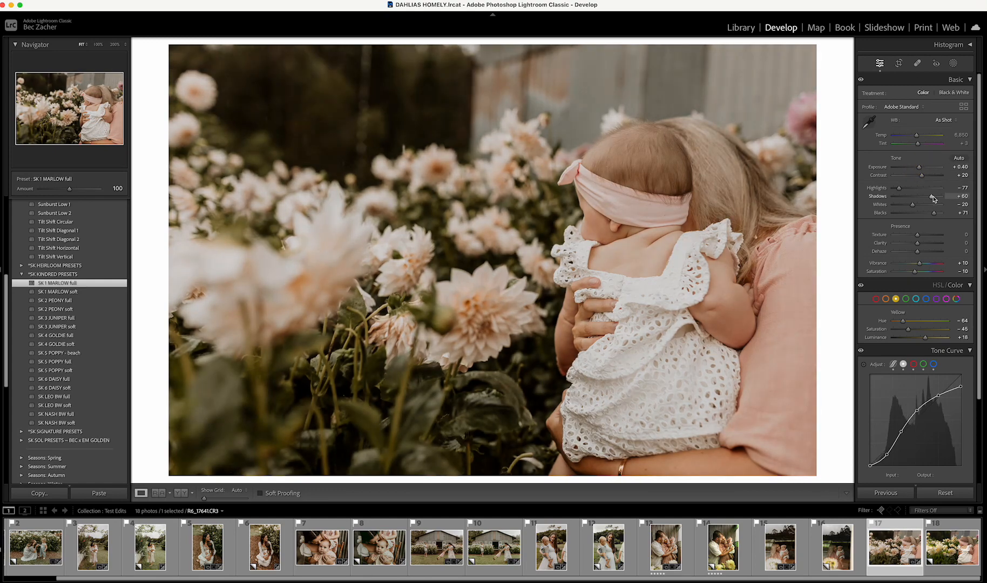
{"action": "left_click_drag", "start_coordinate": [934, 198], "coordinate": [935, 199]}
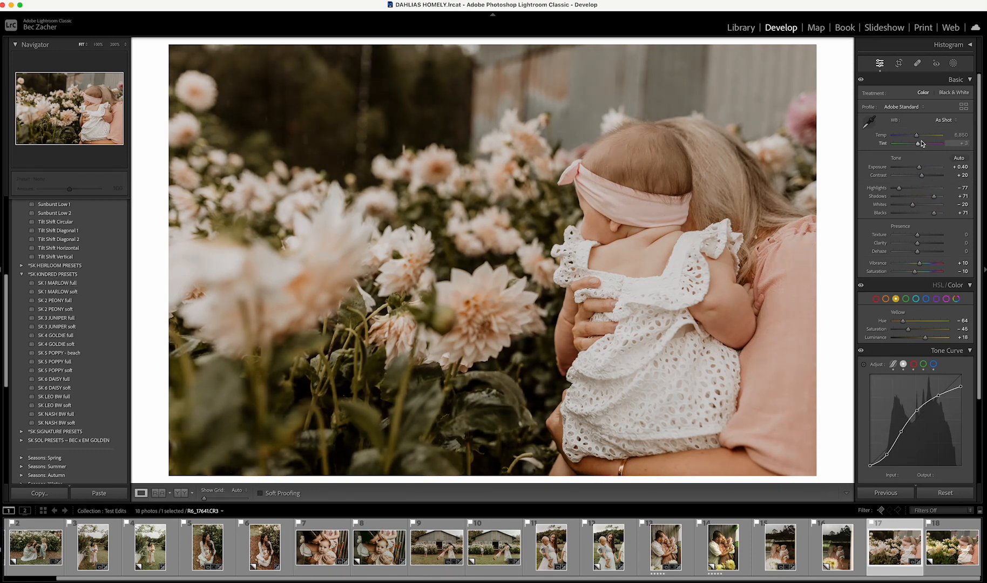
{"action": "left_click_drag", "start_coordinate": [917, 135], "coordinate": [916, 138]}
Step: Add a diagonal linear gradient mask from photo 17's lower-right edge across the mother and baby, with mask exposure −0.37
{"action": "key", "text": "m"}
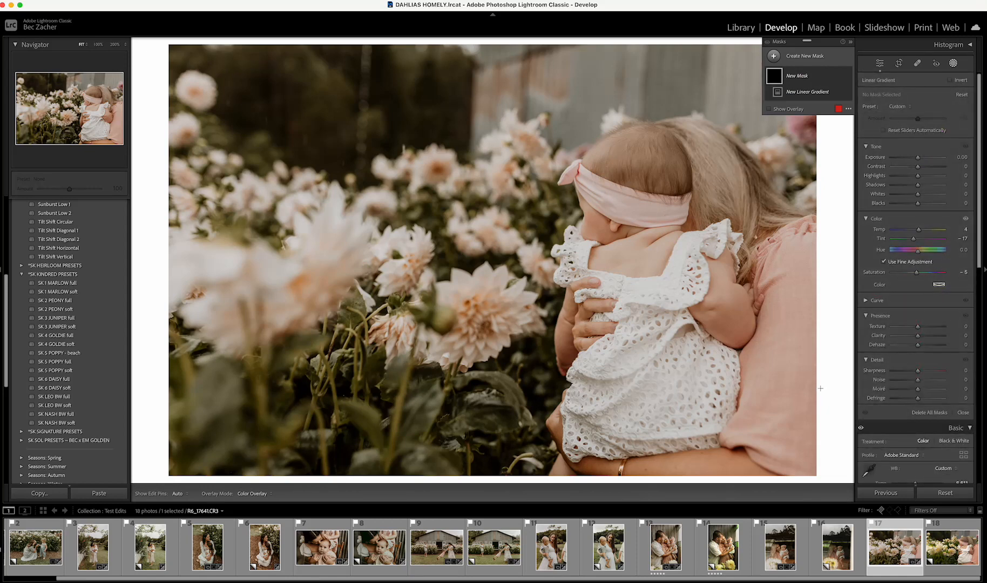
{"action": "left_click_drag", "start_coordinate": [820, 388], "coordinate": [468, 223]}
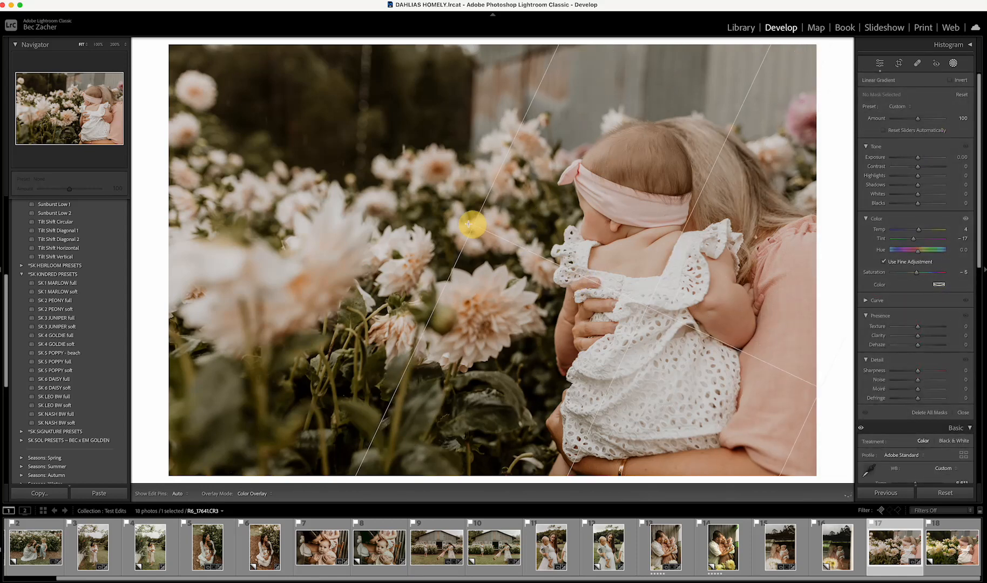
{"action": "left_click", "coordinate": [919, 158]}
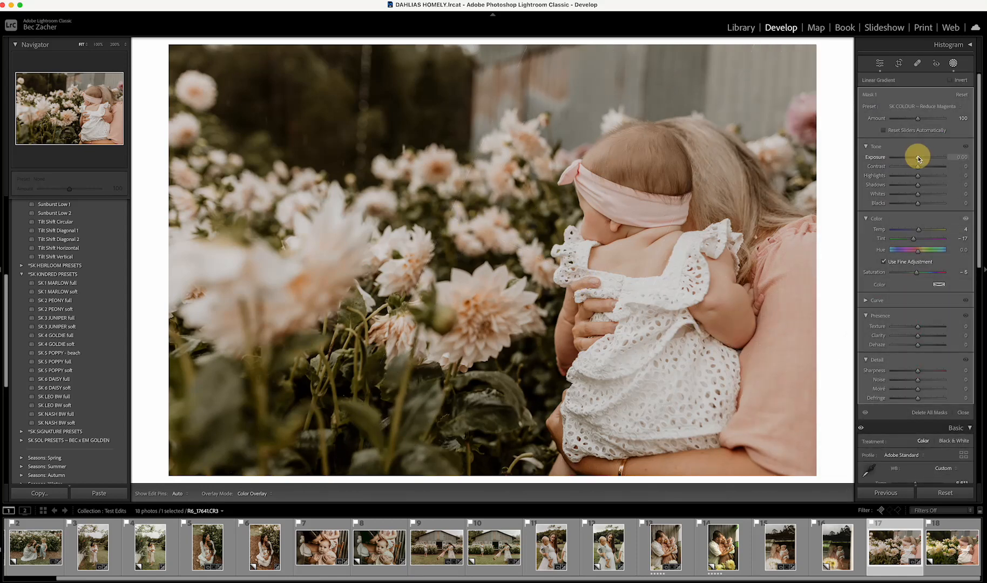
{"action": "left_click_drag", "start_coordinate": [918, 158], "coordinate": [917, 159]}
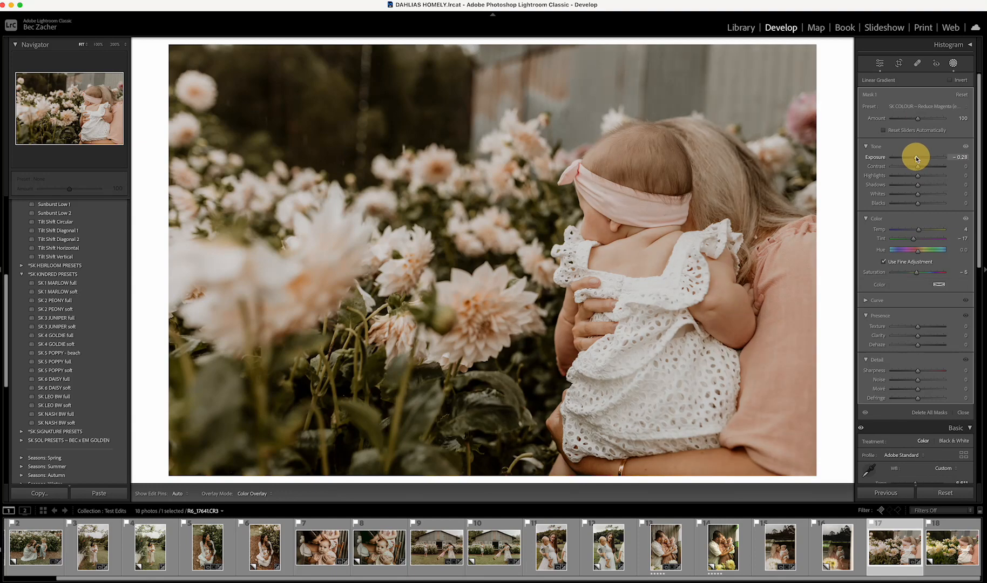
{"action": "left_click_drag", "start_coordinate": [916, 159], "coordinate": [915, 157]}
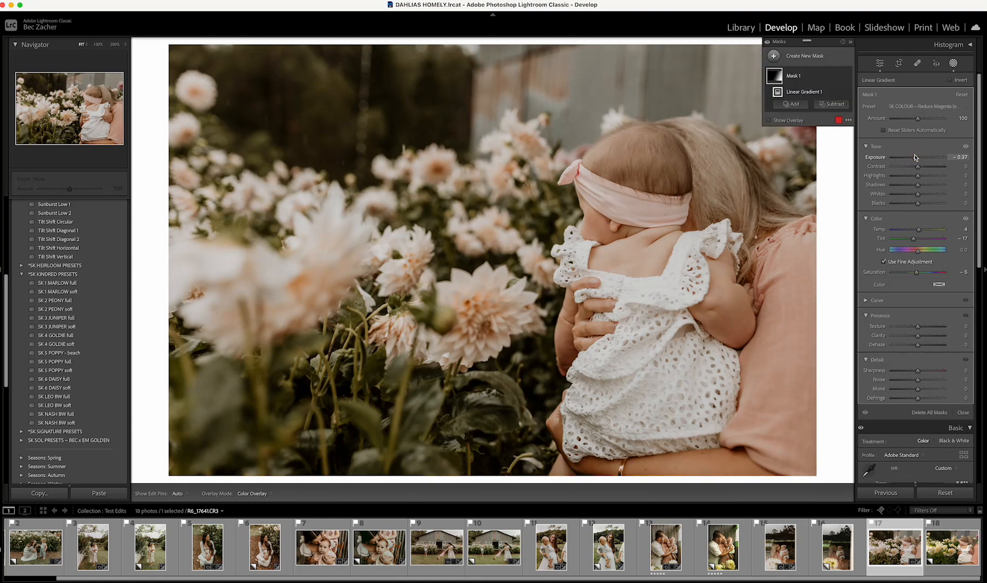
{"action": "key", "text": "shift+w"}
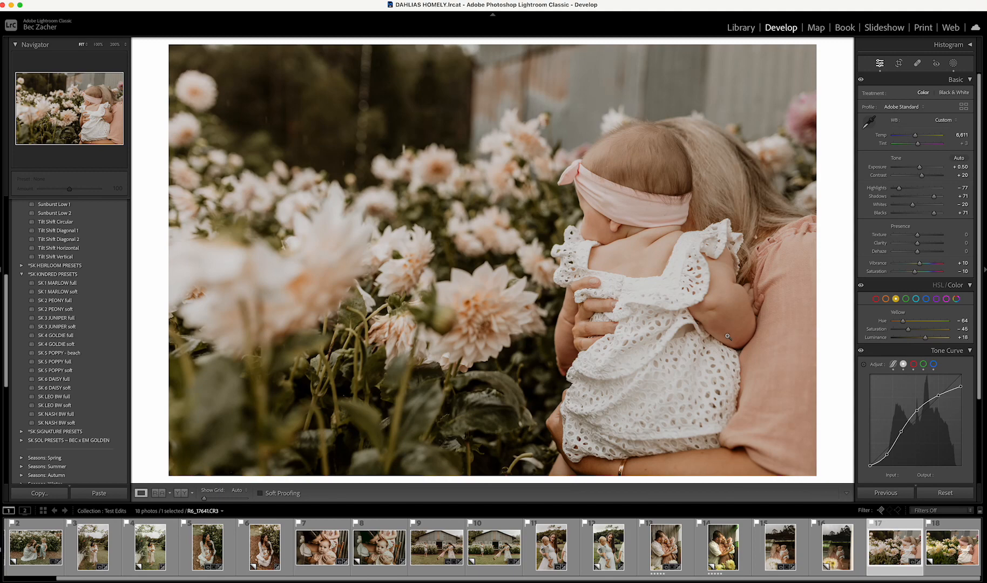
Step: Adjust photo 17's greens with saturation −74 and luminance +19, and fine-tune the green hue
{"action": "left_click", "coordinate": [906, 301]}
{"action": "mouse_move", "coordinate": [917, 339]}
{"action": "left_mouse_down"}
{"action": "mouse_move", "coordinate": [927, 338]}
{"action": "mouse_move", "coordinate": [890, 341]}
{"action": "mouse_move", "coordinate": [924, 340]}
{"action": "mouse_move", "coordinate": [889, 334]}
{"action": "mouse_move", "coordinate": [902, 334]}
{"action": "left_mouse_up"}
{"action": "left_click", "coordinate": [899, 330]}
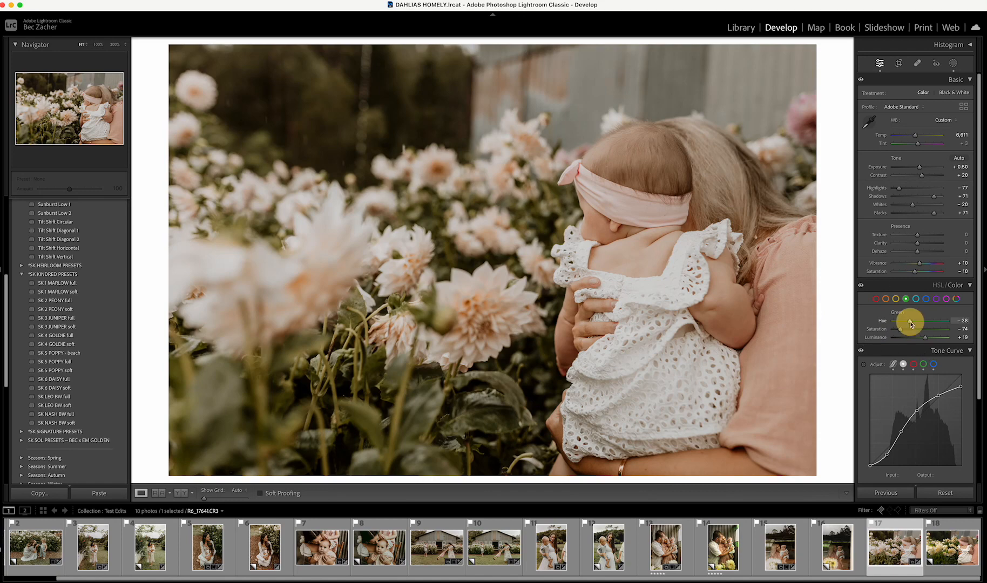
{"action": "left_click_drag", "start_coordinate": [910, 322], "coordinate": [908, 321]}
Step: Set photo 17's yellow hue to −58, saturation to −51 and luminance to +36, and compare with the original
{"action": "left_click", "coordinate": [896, 299]}
{"action": "left_click", "coordinate": [906, 330]}
{"action": "left_click_drag", "start_coordinate": [907, 331], "coordinate": [930, 335]}
{"action": "left_click", "coordinate": [903, 324]}
{"action": "left_click", "coordinate": [926, 339]}
{"action": "key", "text": "backslash"}
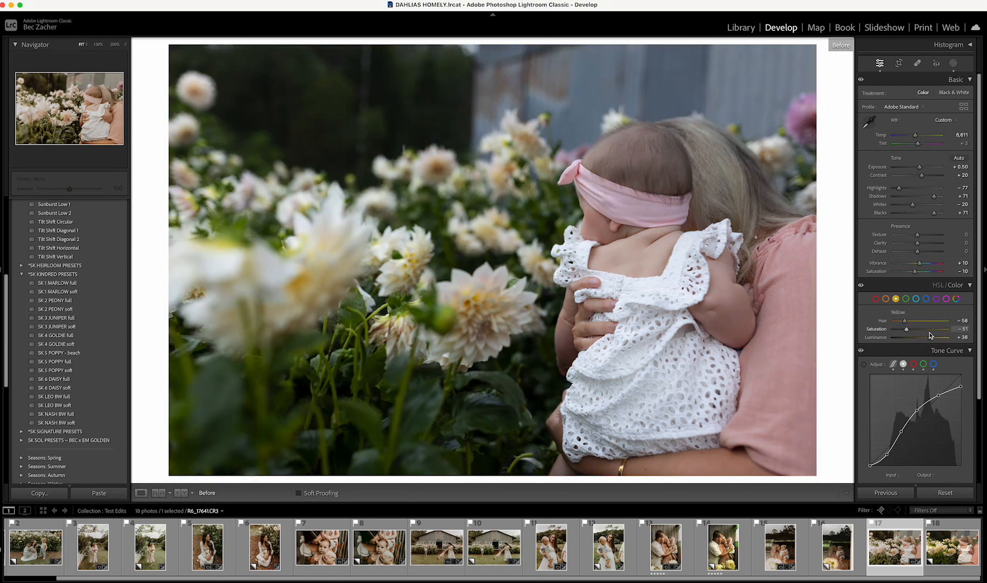
{"action": "key", "text": "backslash"}
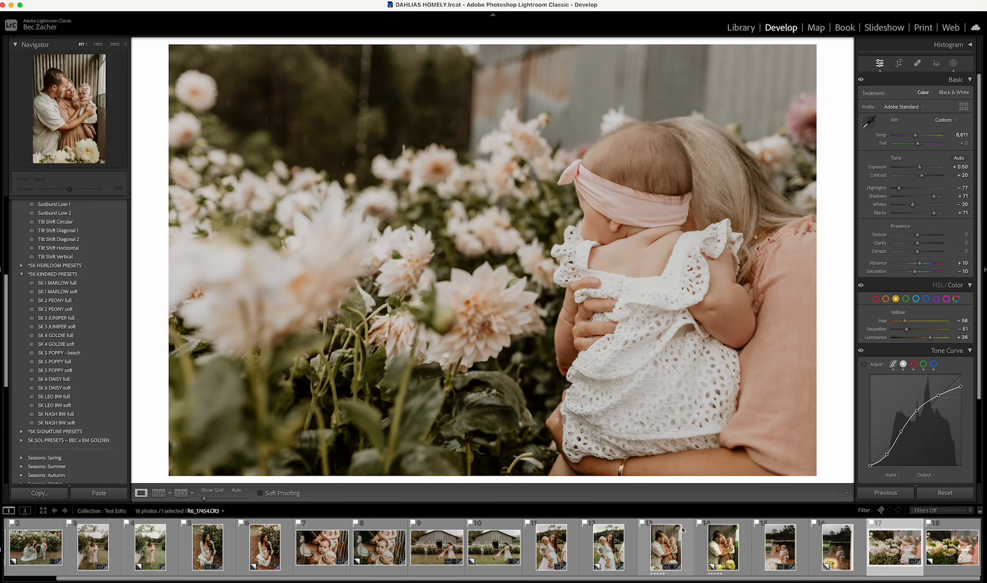
Step: Apply the SK 3 JUNIPER full preset to photo 18, and set temperature to 7,439 and exposure to +0.60
{"action": "left_click", "coordinate": [950, 546]}
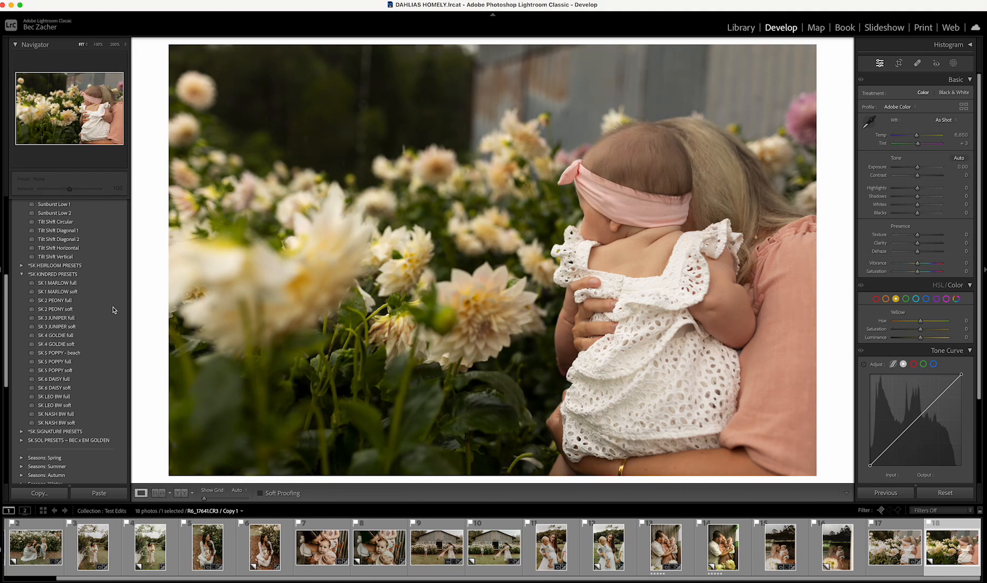
{"action": "left_click", "coordinate": [67, 321]}
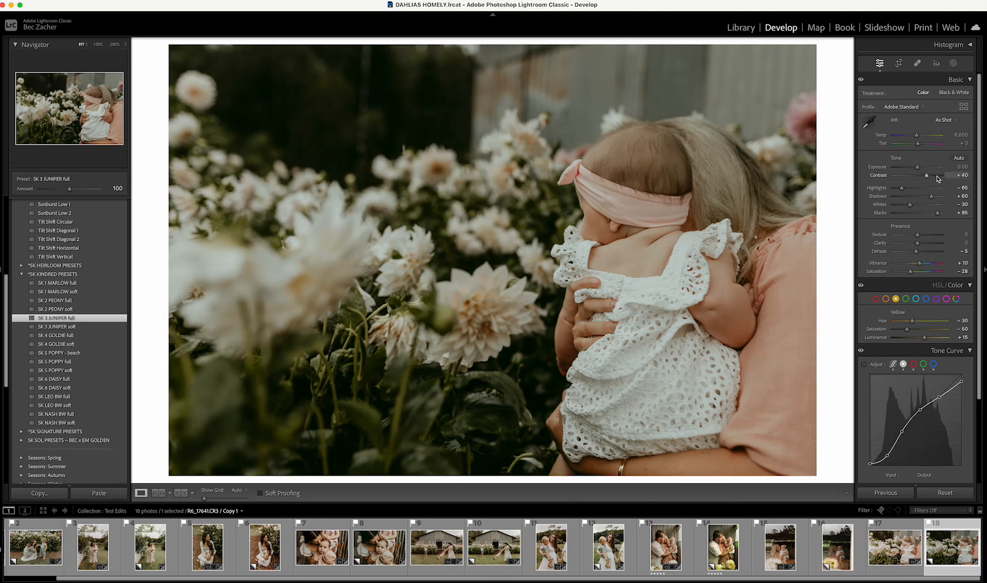
{"action": "left_click_drag", "start_coordinate": [917, 167], "coordinate": [919, 138]}
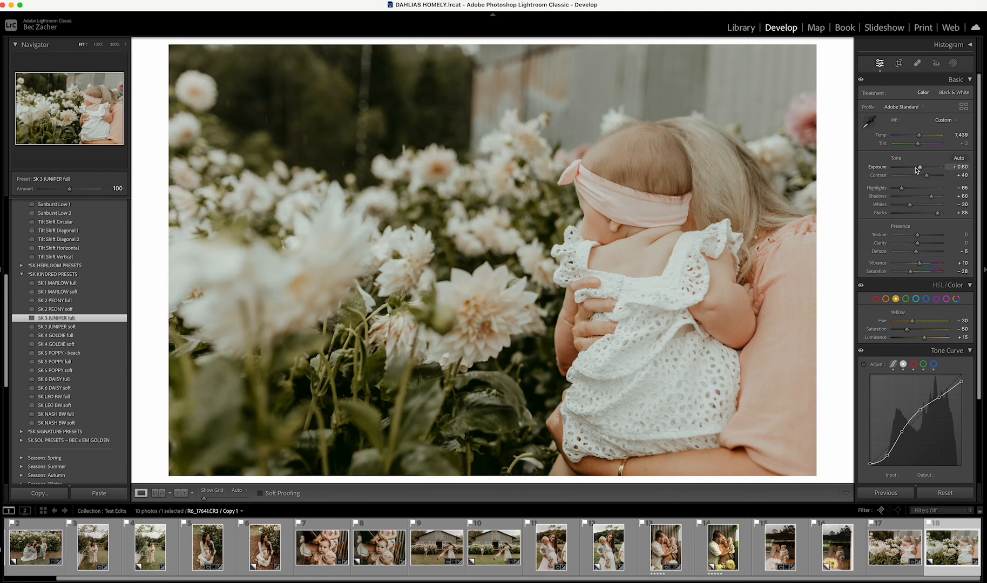
{"action": "left_click_drag", "start_coordinate": [920, 168], "coordinate": [921, 168]}
Step: Add a large radial gradient mask centred on the baby's back in photo 18, with mask exposure −0.30
{"action": "left_click", "coordinate": [595, 315]}
{"action": "key", "text": "shift+m"}
{"action": "left_click_drag", "start_coordinate": [577, 162], "coordinate": [781, 363]}
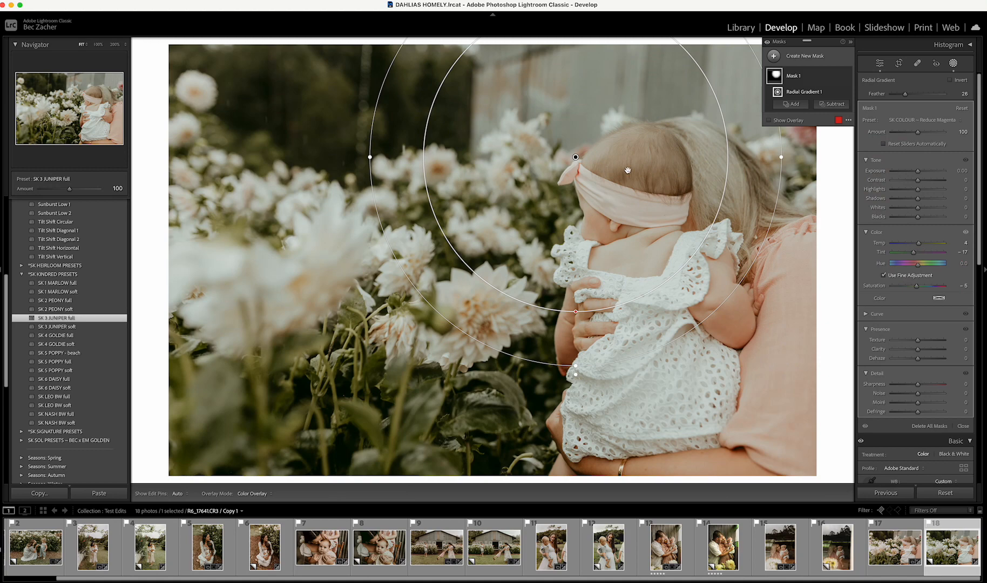
{"action": "left_click_drag", "start_coordinate": [628, 168], "coordinate": [700, 271]}
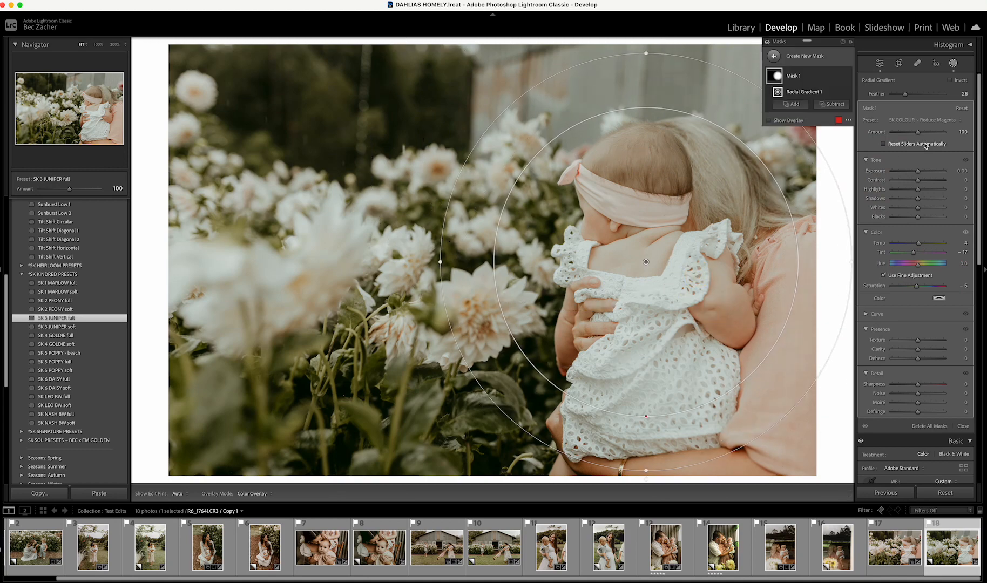
{"action": "left_click_drag", "start_coordinate": [918, 170], "coordinate": [917, 173]}
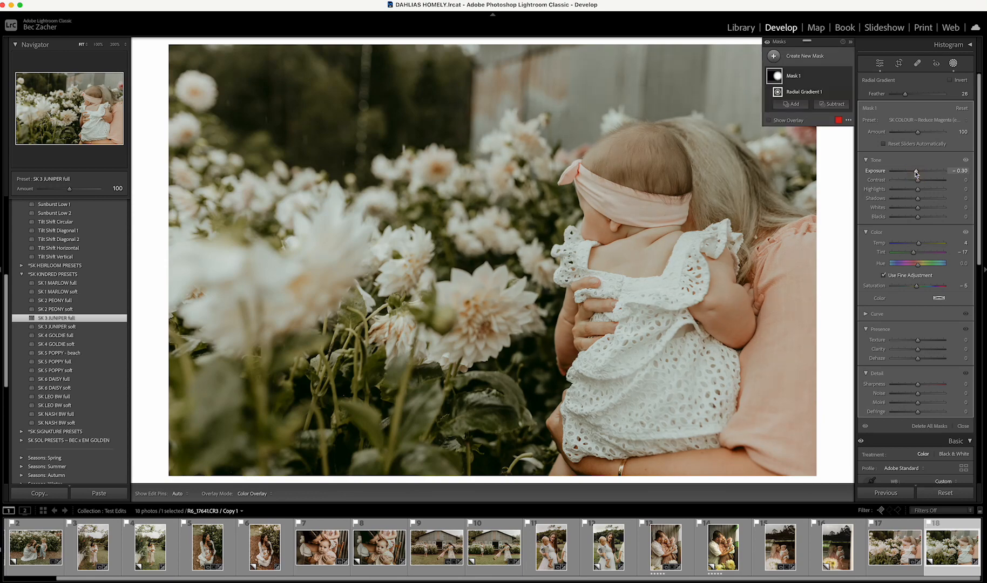
{"action": "left_click", "coordinate": [807, 77]}
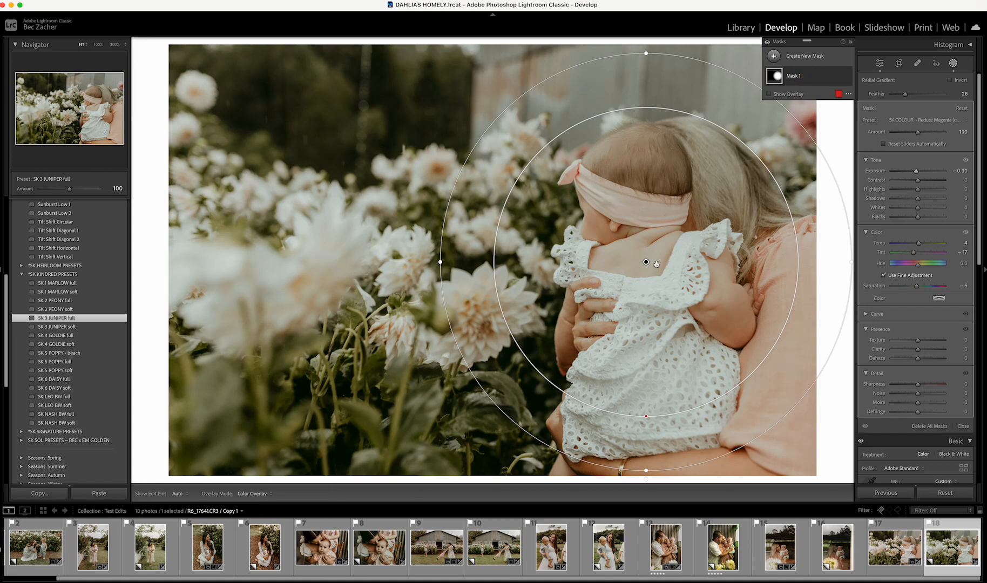
{"action": "key", "text": "shift+w"}
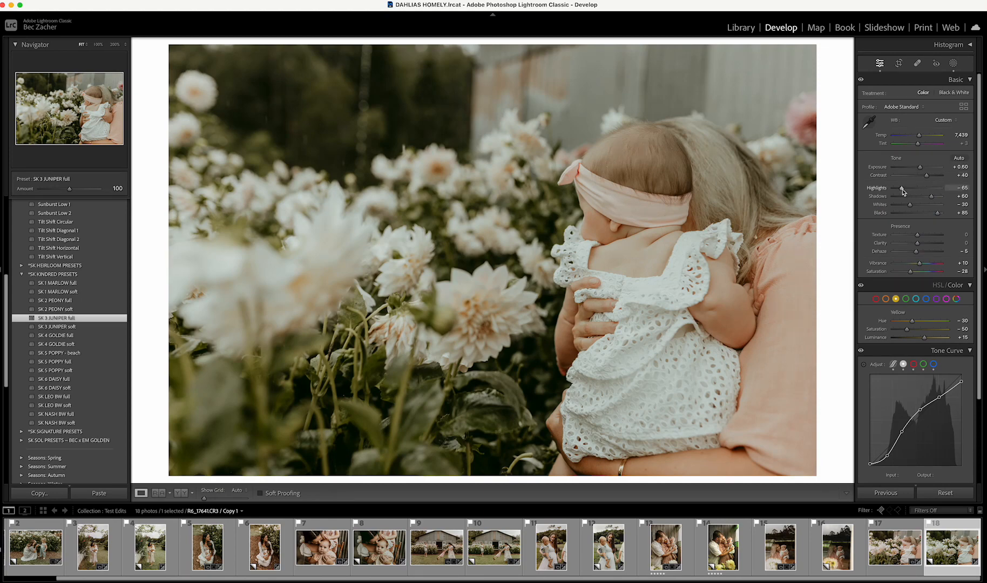
Step: Set photo 18's highlights to −71 and compare it in Reference View with photo 17 as the reference
{"action": "left_click_drag", "start_coordinate": [901, 189], "coordinate": [901, 189]}
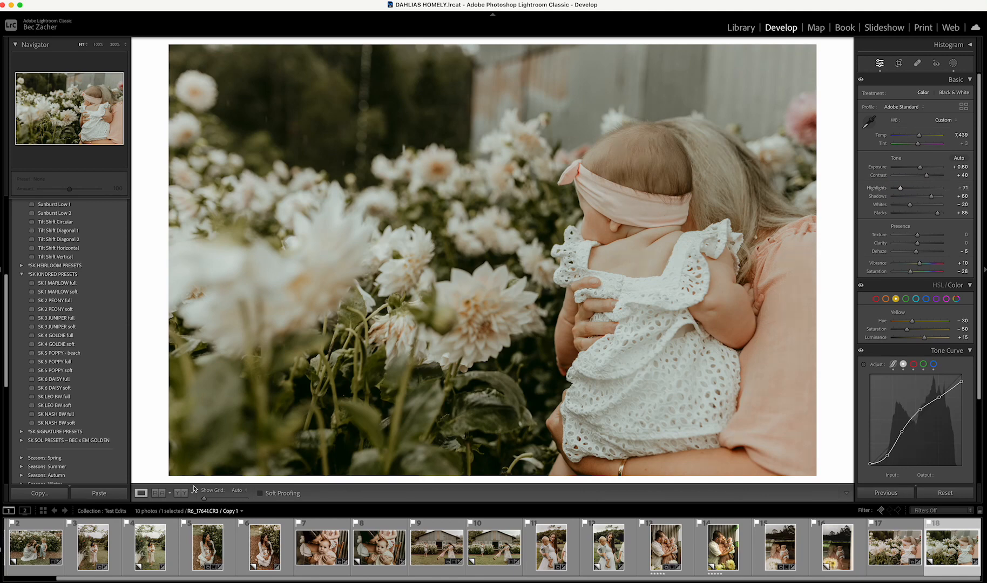
{"action": "left_click", "coordinate": [161, 493]}
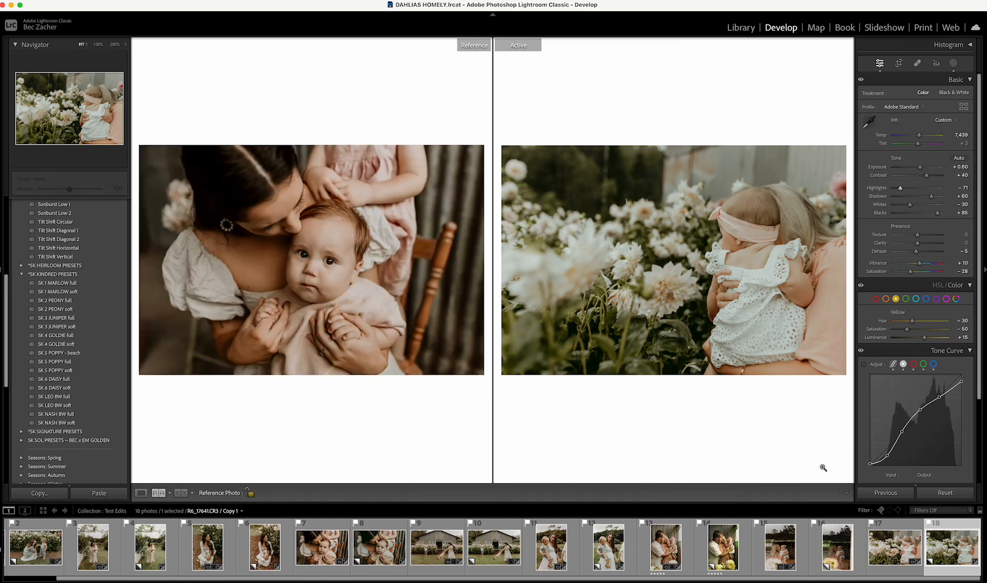
{"action": "left_click_drag", "start_coordinate": [897, 554], "coordinate": [342, 277]}
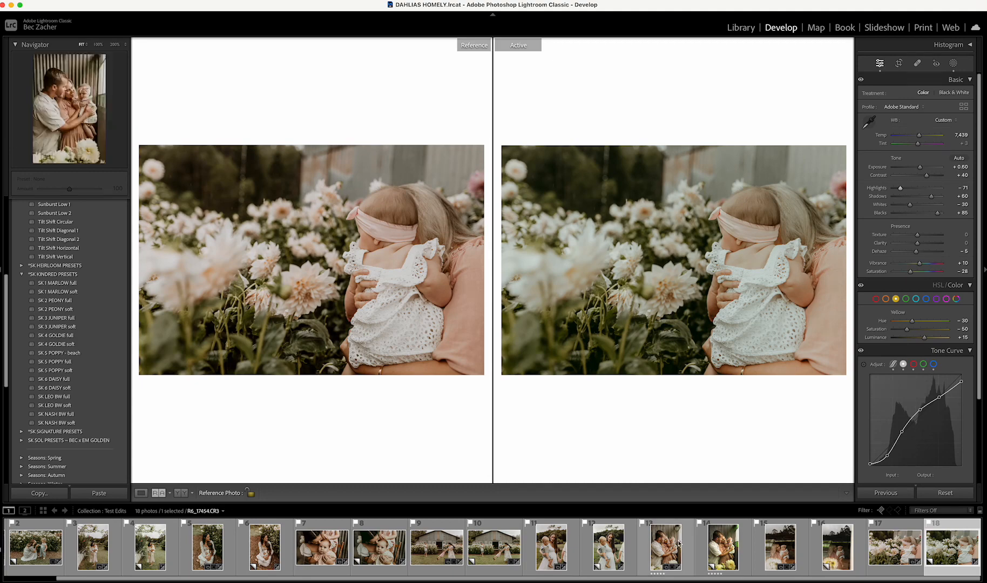
{"action": "scroll", "coordinate": [680, 543], "scroll_direction": "up", "scroll_amount": 1}
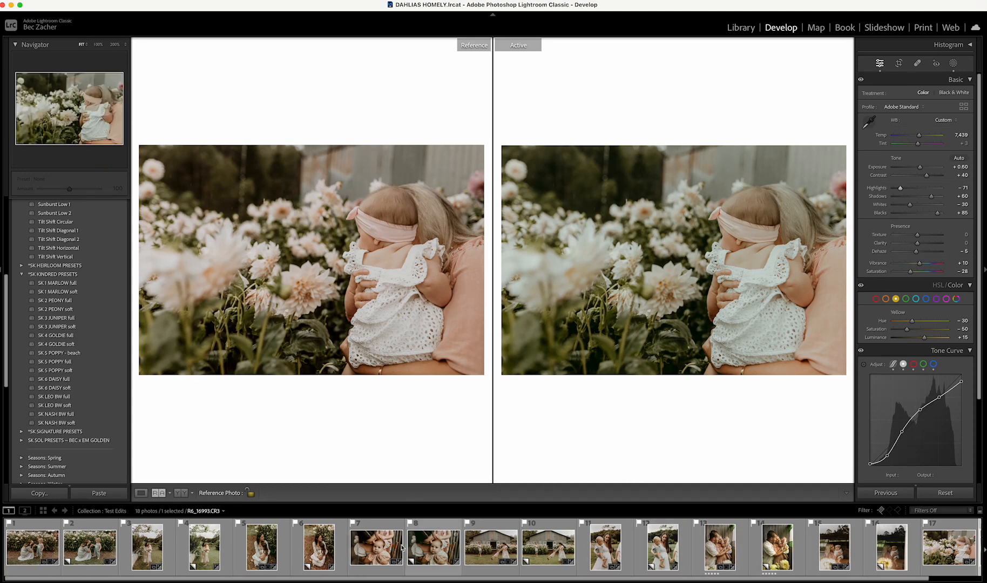